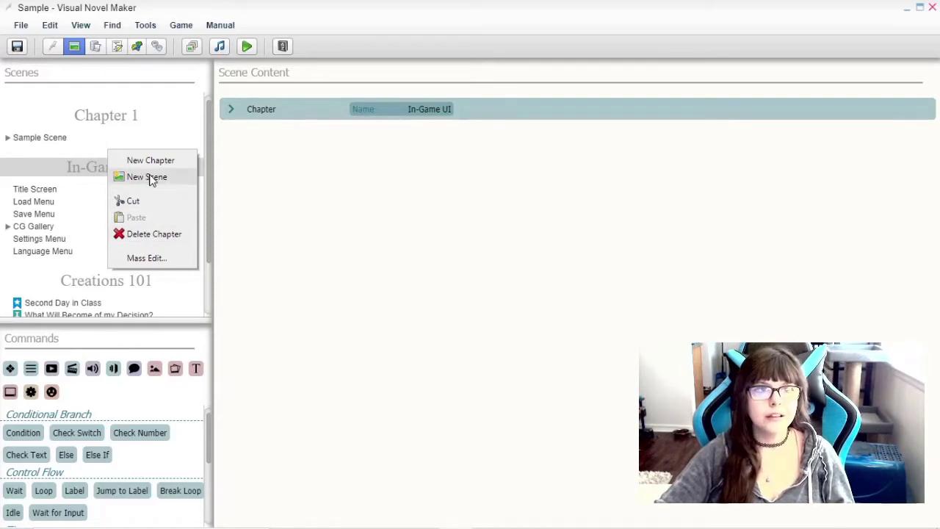
Dismiss the In-Game UI chapter's options without adding a scene.
key("Escape")
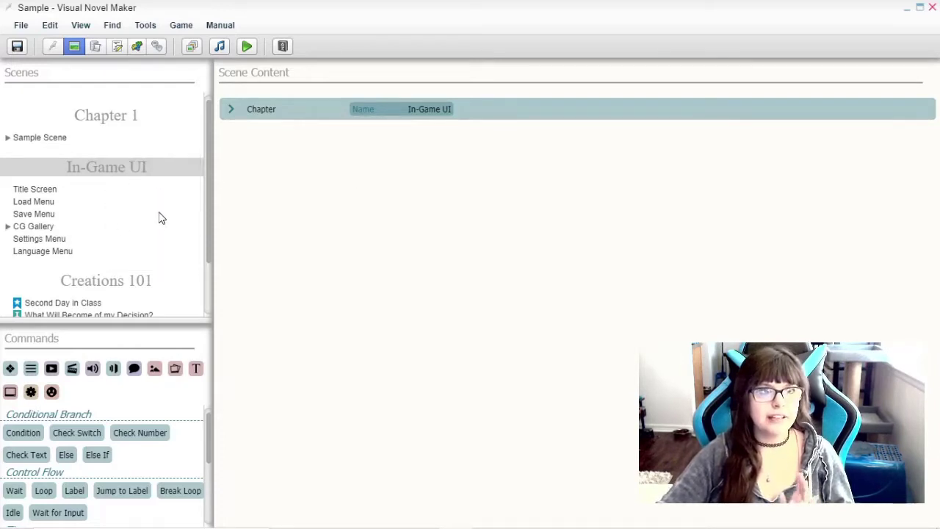
Add a new scene named map to the In-Game UI chapter.
right_click(115, 164)
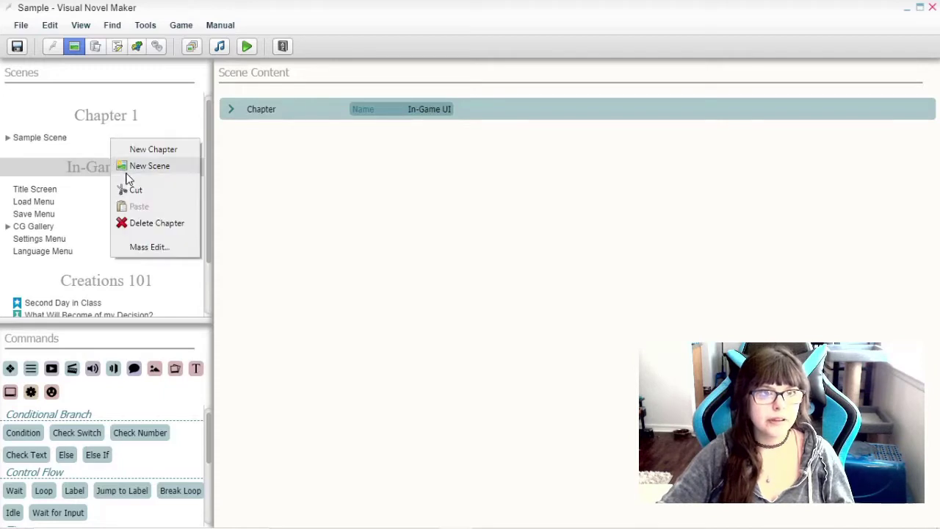
left_click(123, 167)
left_click_drag(445, 248, 306, 254)
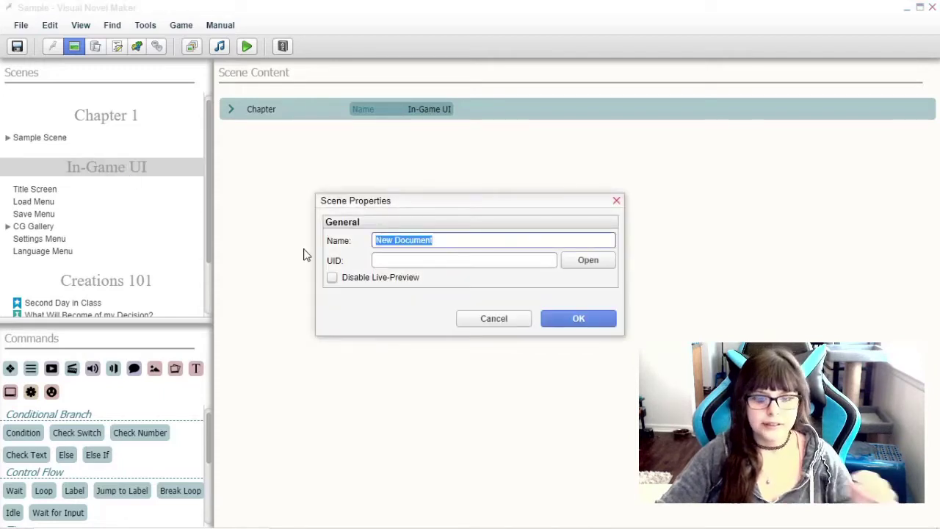
type("map")
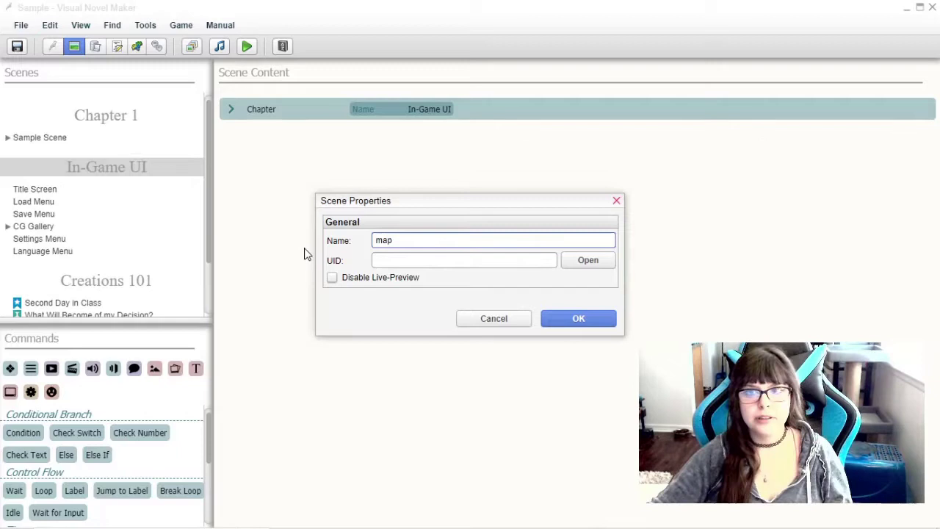
left_click(579, 319)
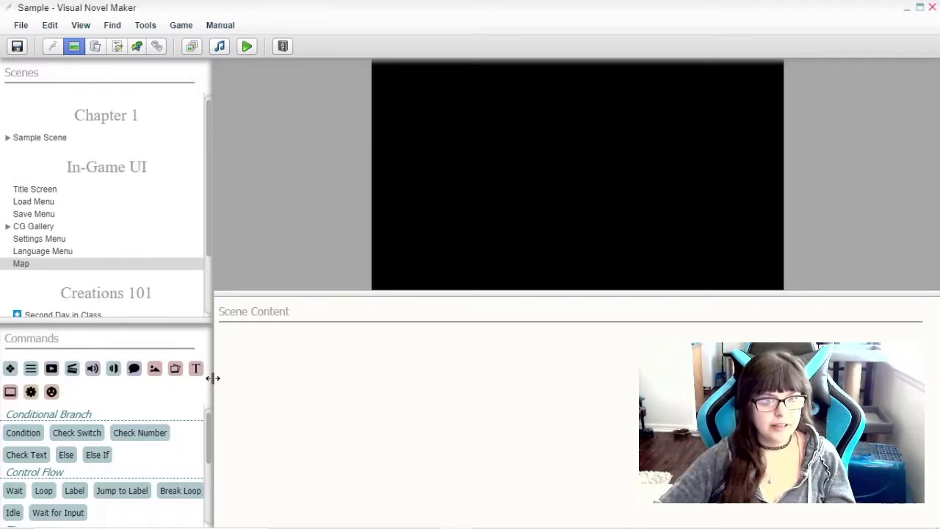
Widen the Scenes and Commands panels and show the Picture commands.
left_click_drag(212, 378, 274, 378)
left_click(174, 369)
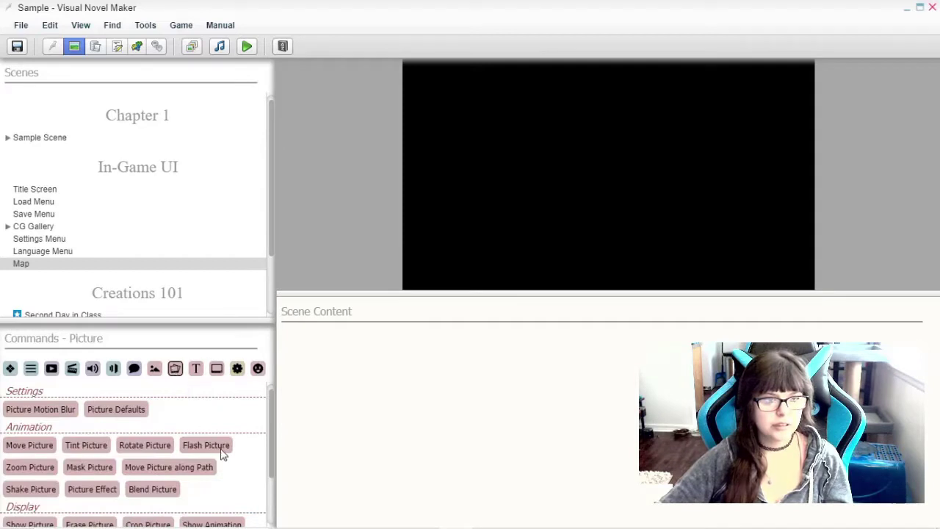
scroll(223, 454, "down", 3)
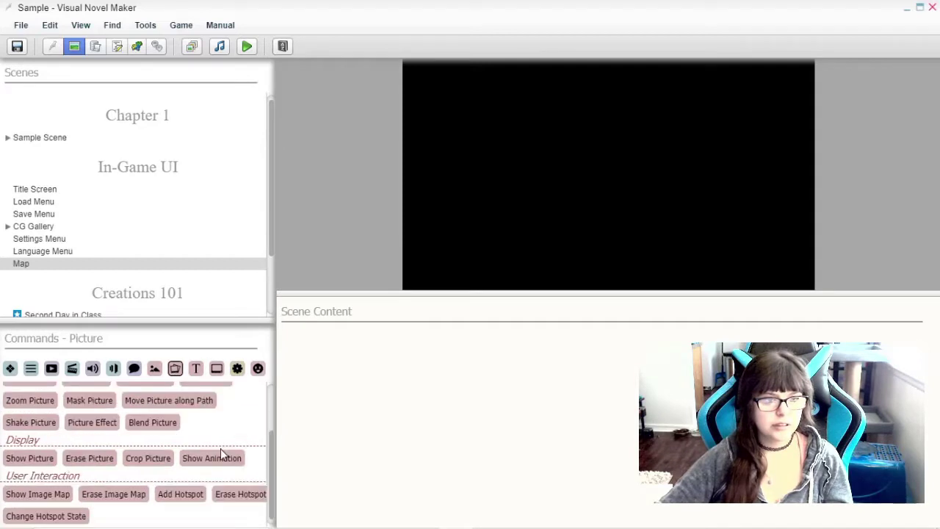
Add a Show Image Map command and browse Graphics > Pictures without choosing a graphic.
left_click(38, 495)
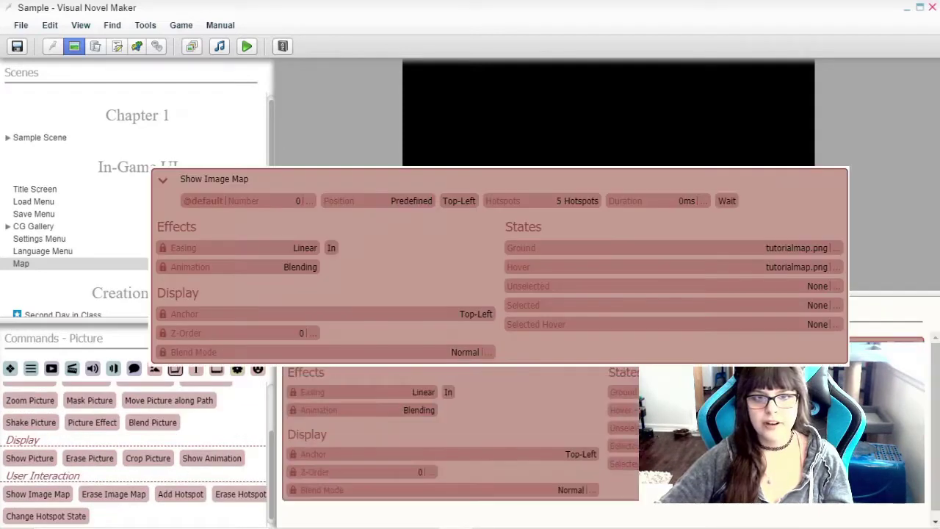
left_click(836, 247)
left_click(244, 163)
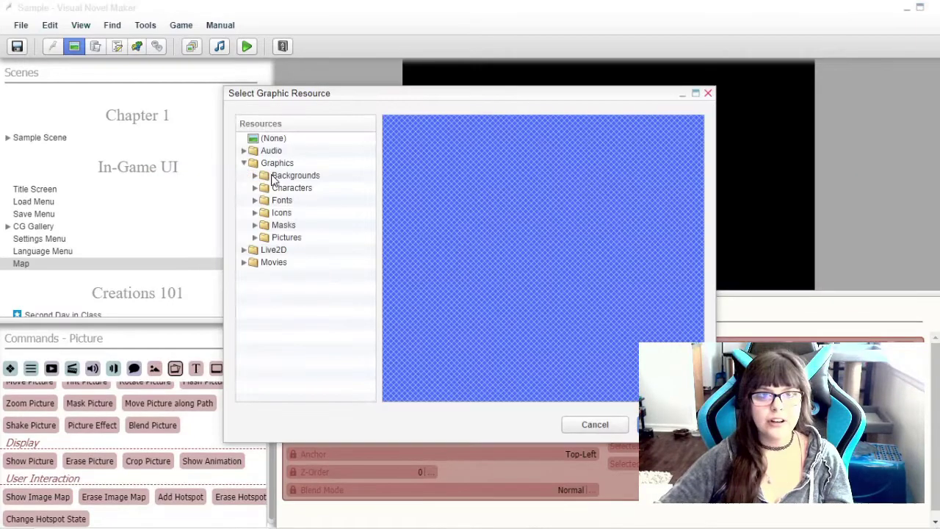
double_click(284, 238)
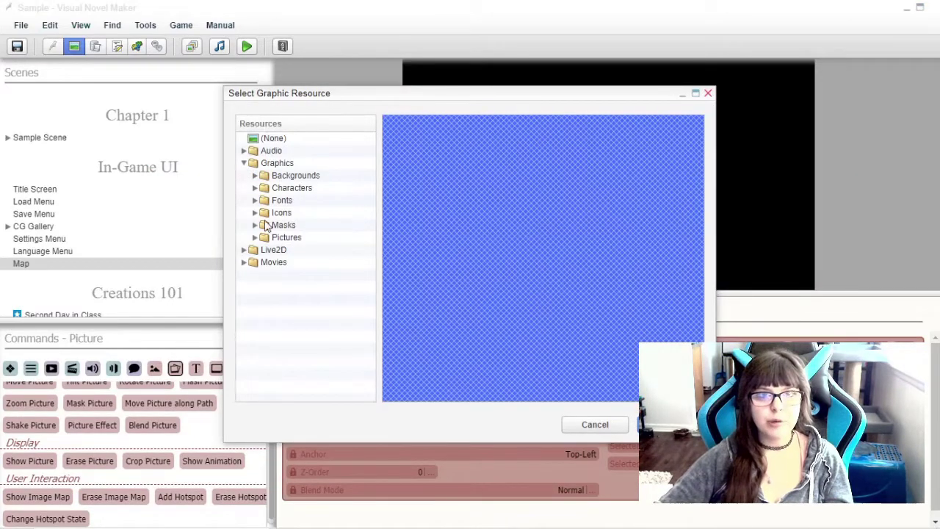
left_click(586, 428)
In the Resource Manager, create a folder named Map under Graphics/Pictures.
left_click(191, 47)
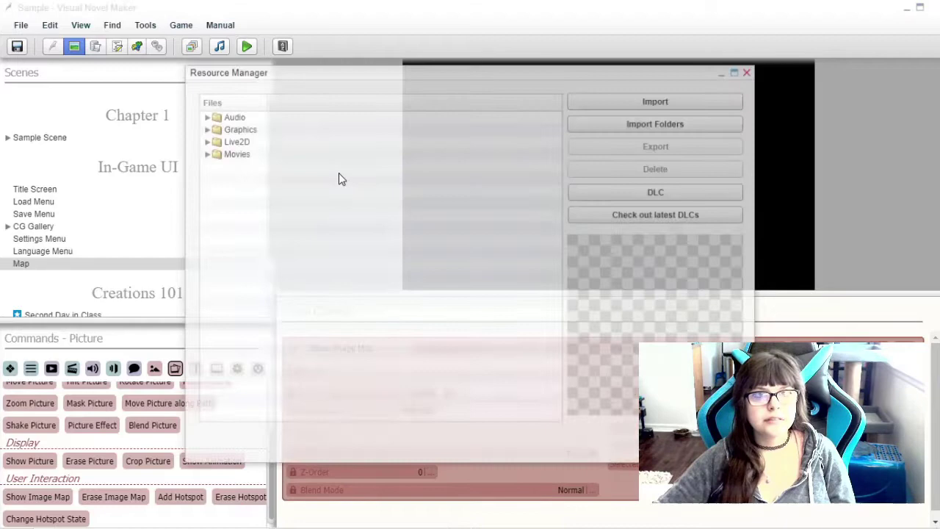
left_click(205, 129)
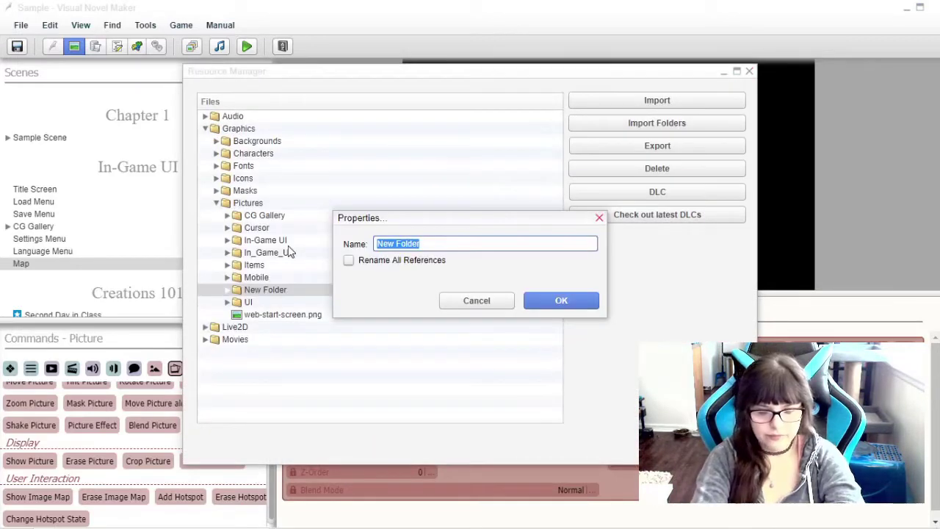
type("Map")
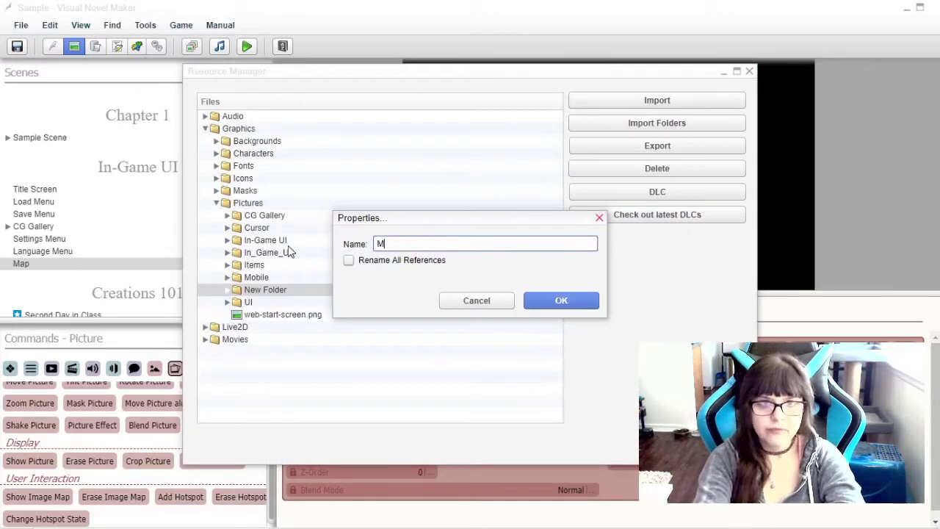
left_click(562, 300)
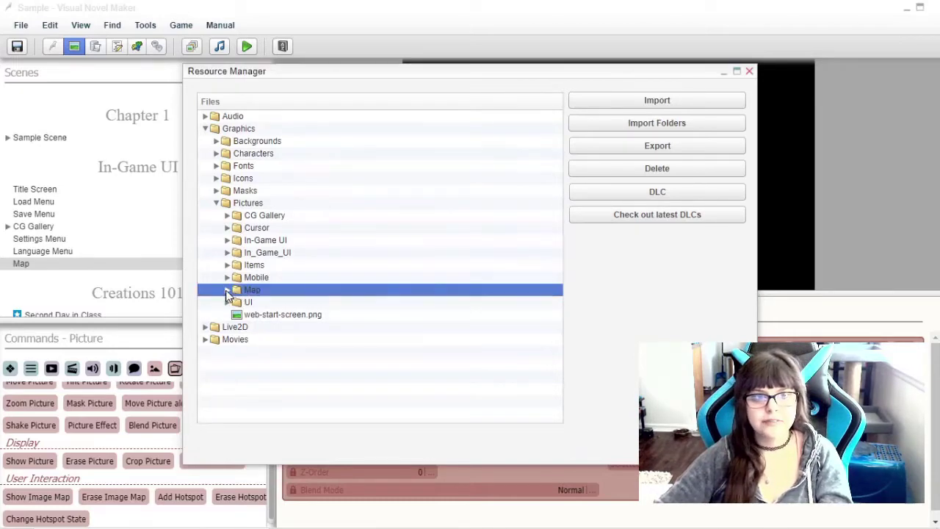
Import maplocked.png and tutorialmap.png into the Map folder.
left_click(632, 102)
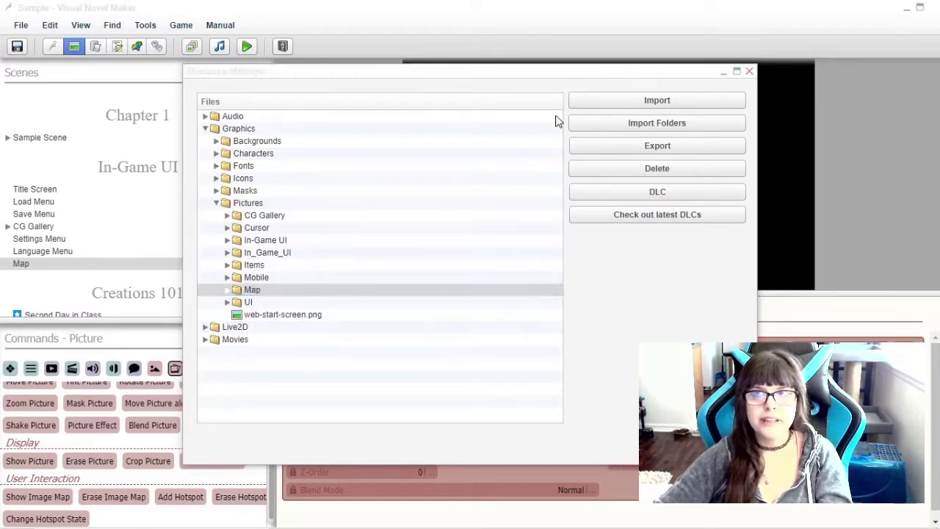
left_click(359, 206)
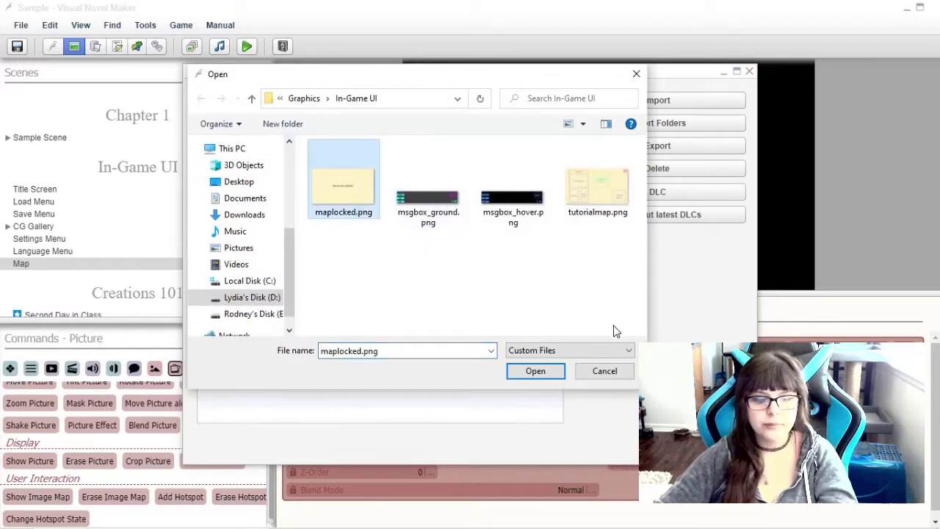
left_click(615, 193, "ctrl")
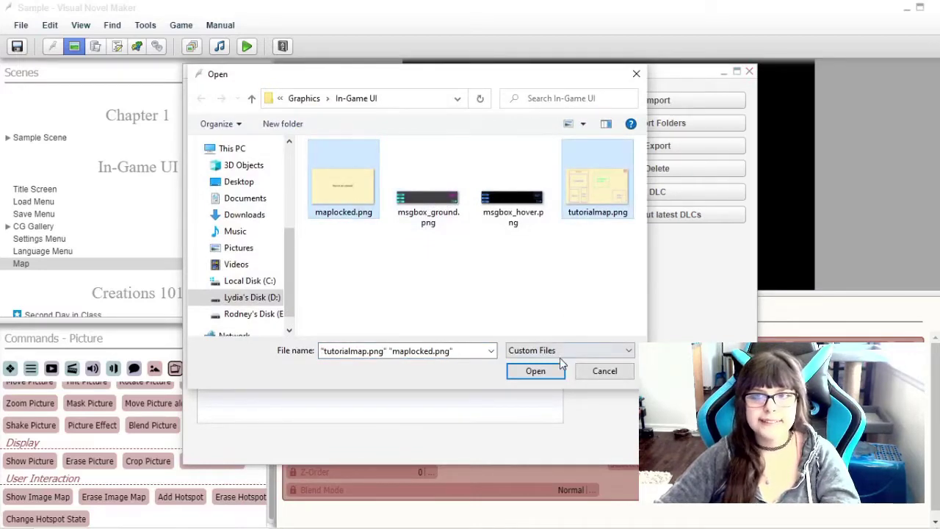
left_click(536, 371)
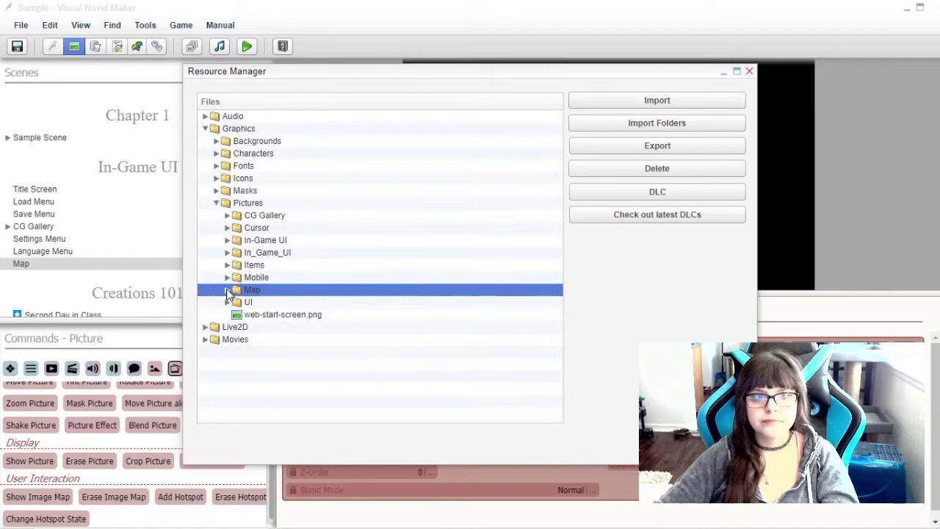
Preview maplocked.png and tutorialmap.png in the Map folder to check the imports.
left_click(229, 290)
left_click(266, 304)
left_click(271, 317)
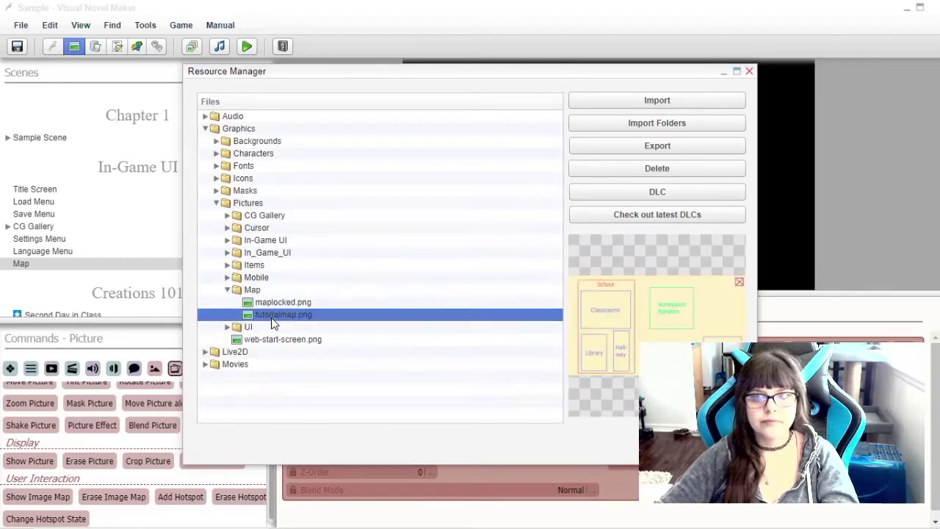
key("Up")
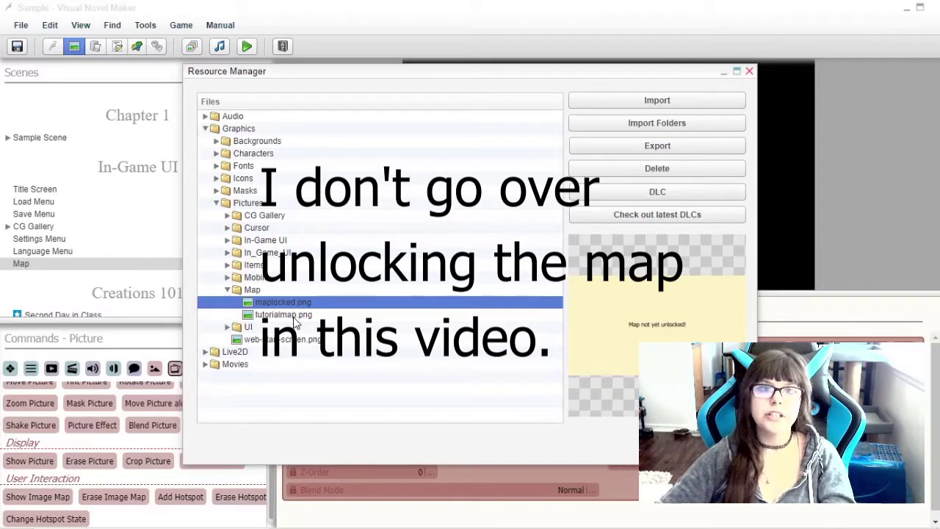
left_click(294, 316)
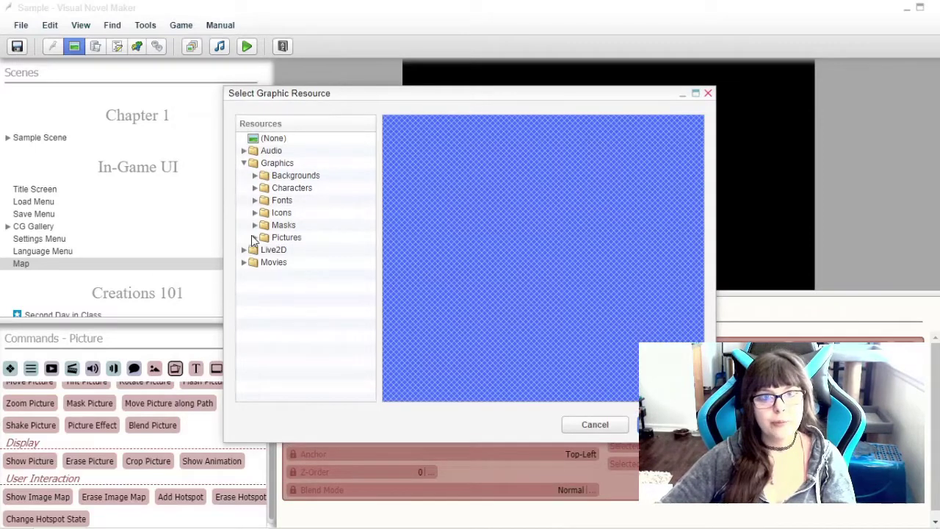
Set tutorialmap.png from Pictures > Map as the image map graphic.
left_click(255, 238)
left_click(318, 339)
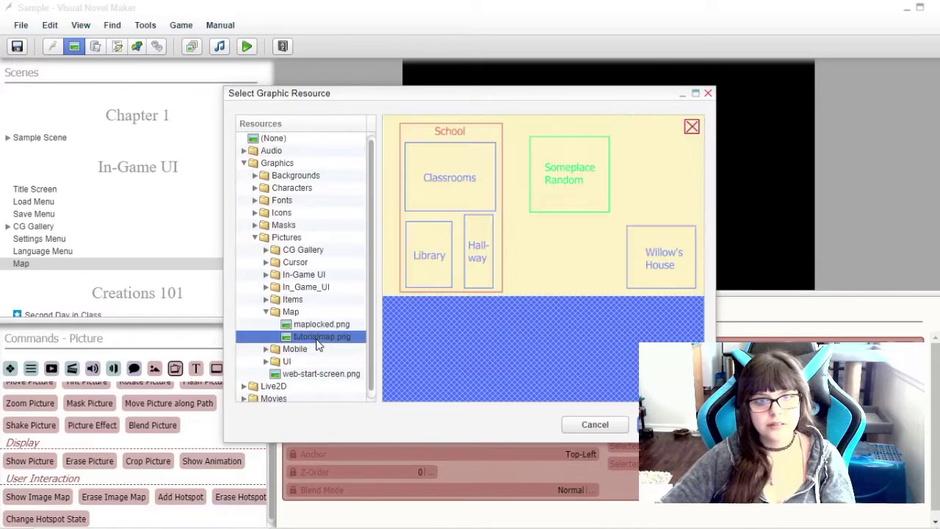
key("Return")
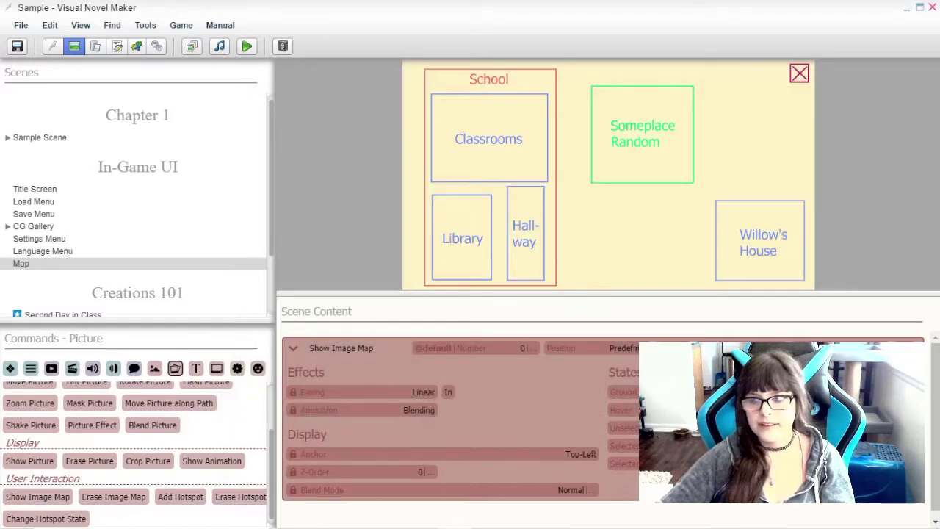
left_click(623, 392)
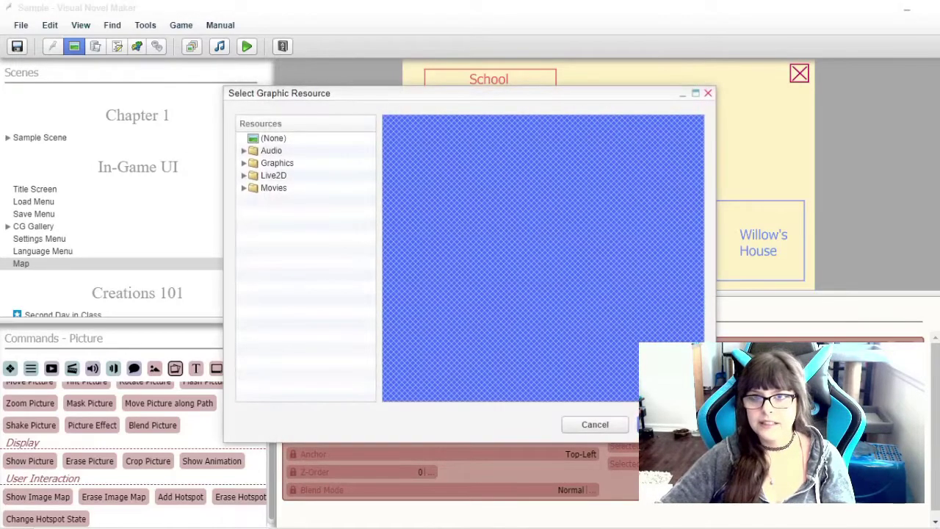
left_click(596, 424)
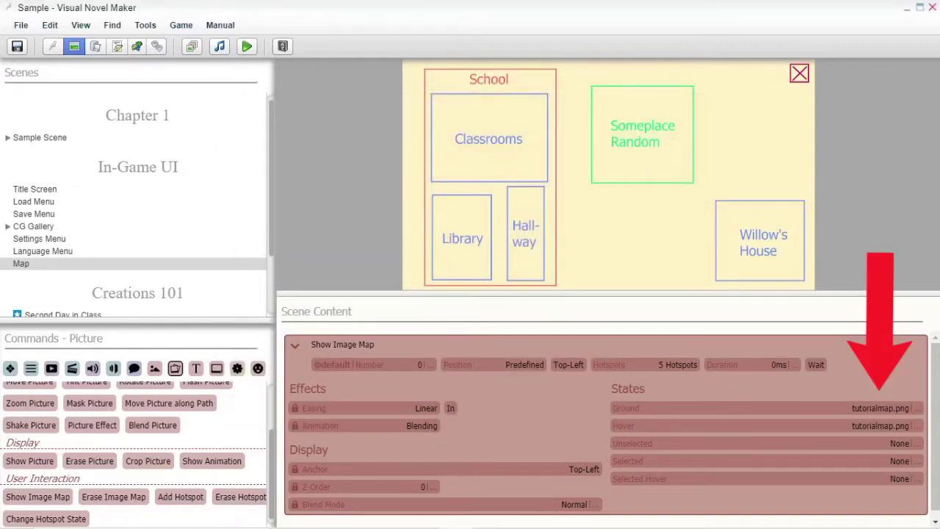
left_click(918, 443)
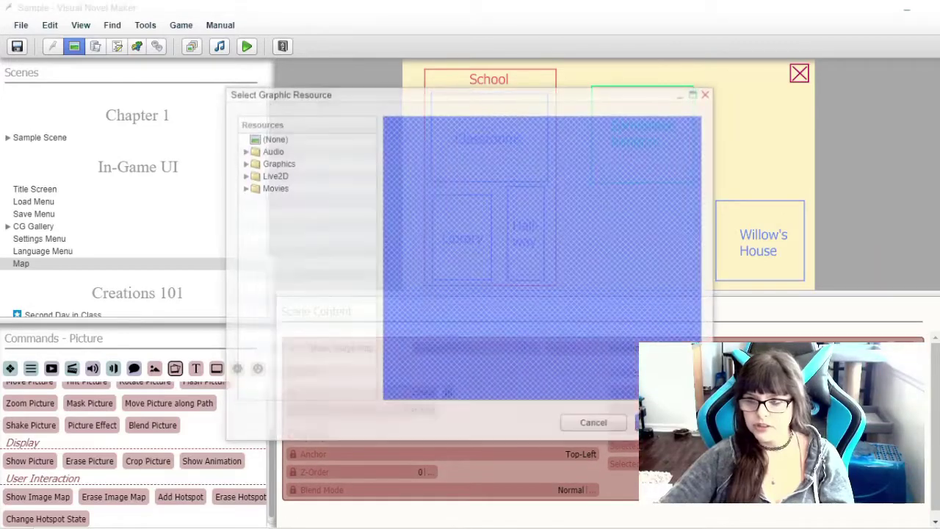
Add map hotspots covering the Classrooms and Library boxes.
left_click(243, 163)
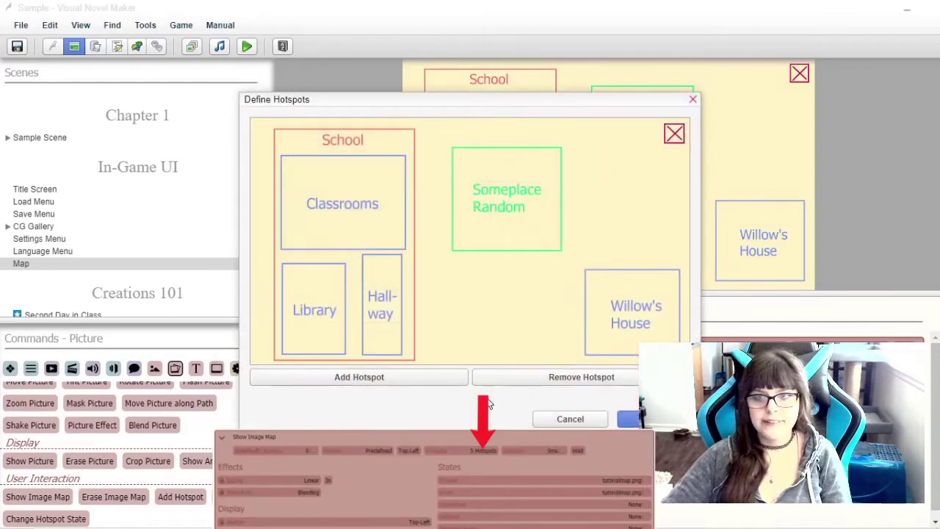
left_click(360, 377)
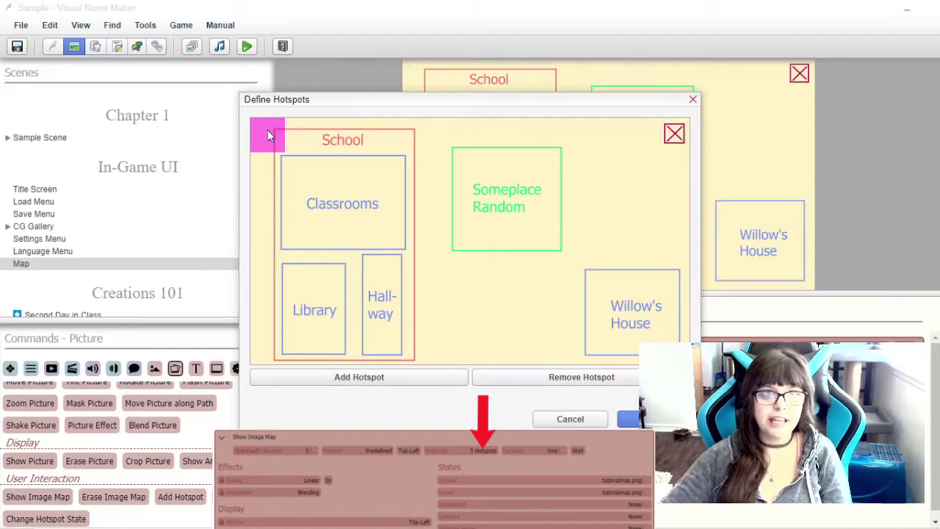
left_click_drag(268, 130, 406, 174)
left_click_drag(343, 188, 342, 250)
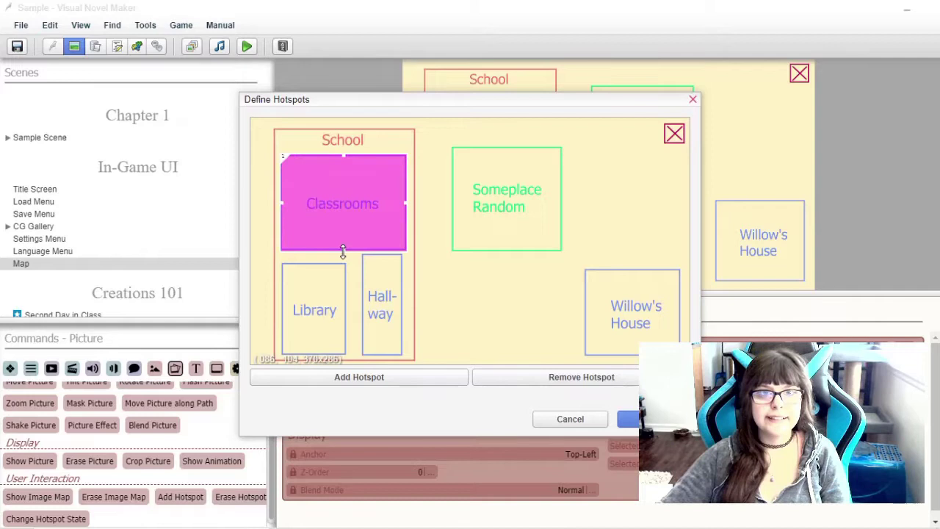
left_click(408, 377)
left_click_drag(267, 130, 313, 356)
Add hotspots for Hall-way, Someplace Random and Willow's House, then confirm all five.
left_click(411, 377)
left_click_drag(269, 133, 563, 174)
left_click(399, 376)
left_click_drag(504, 179, 506, 252)
left_click(422, 377)
left_click_drag(257, 132, 632, 358)
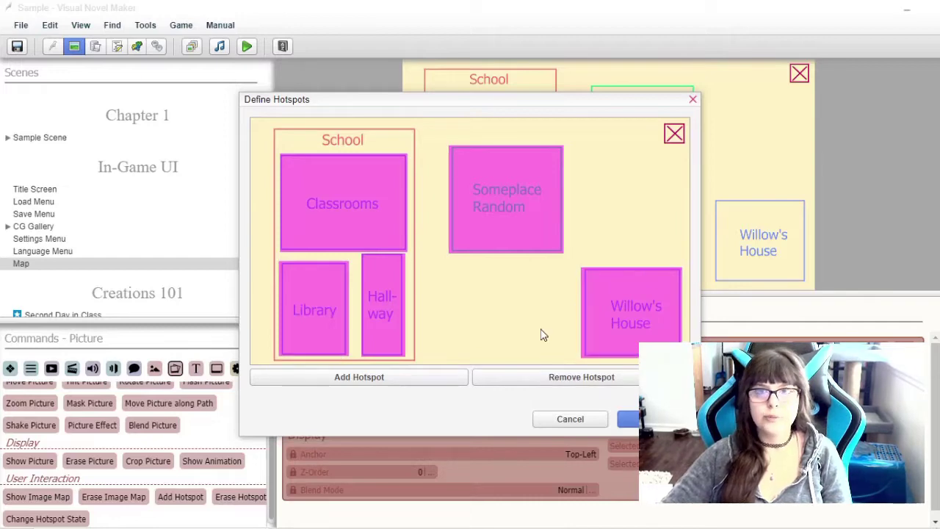
key("Return")
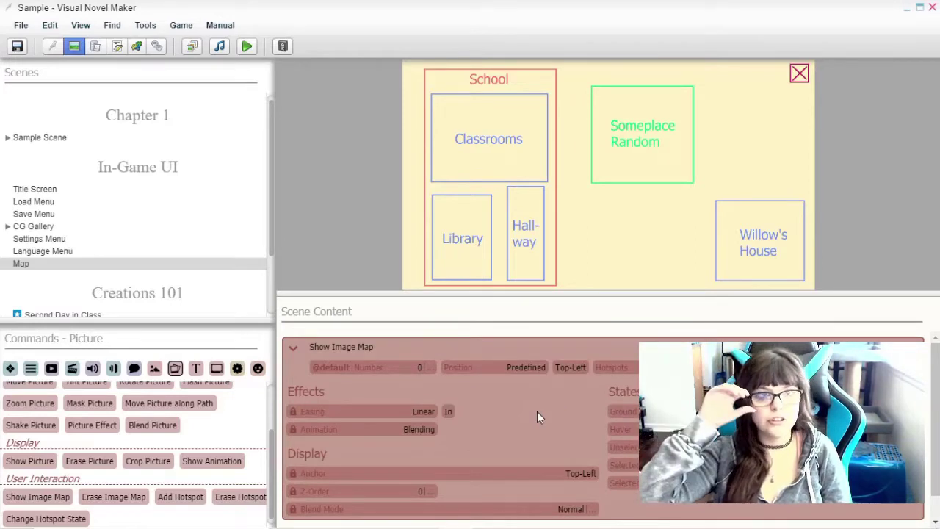
left_click(294, 348)
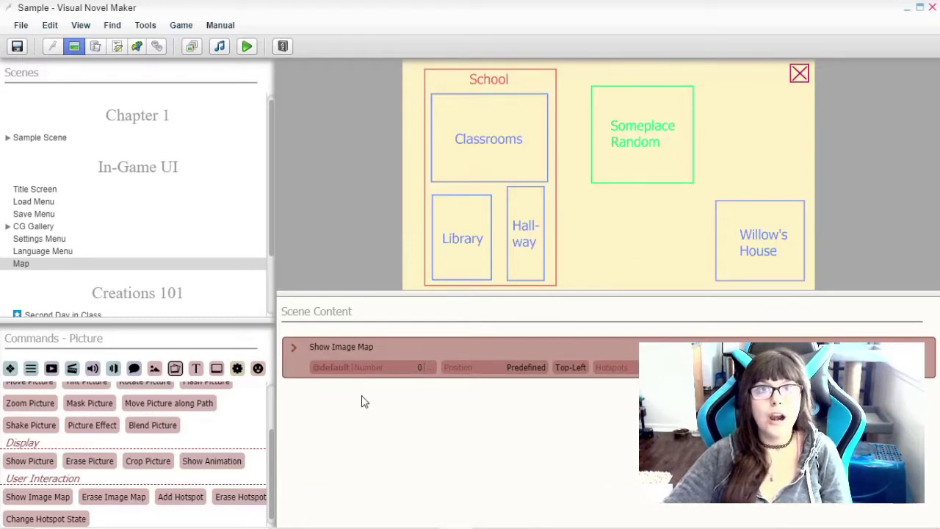
Playtest the game, clicking through James and Willow's after-school lines.
scroll(133, 440, "up", 2)
left_click(19, 47)
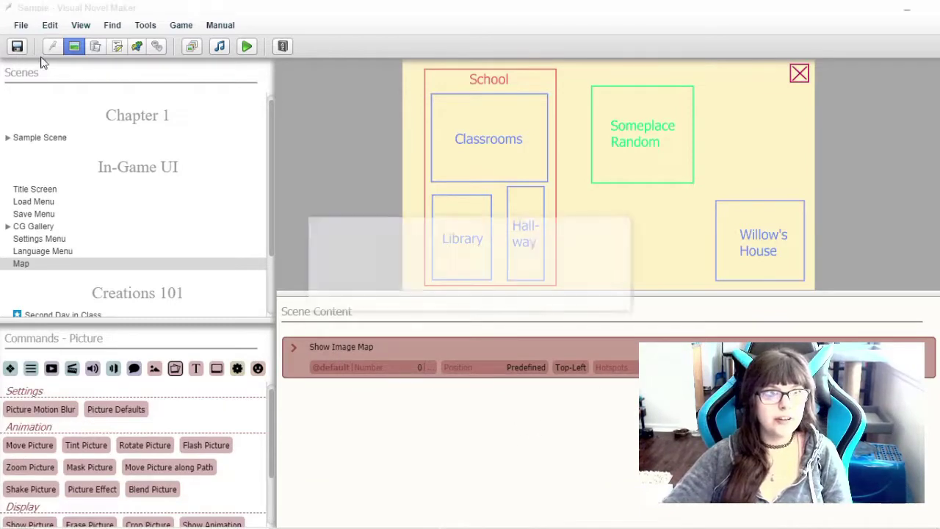
scroll(269, 260, "down", 2)
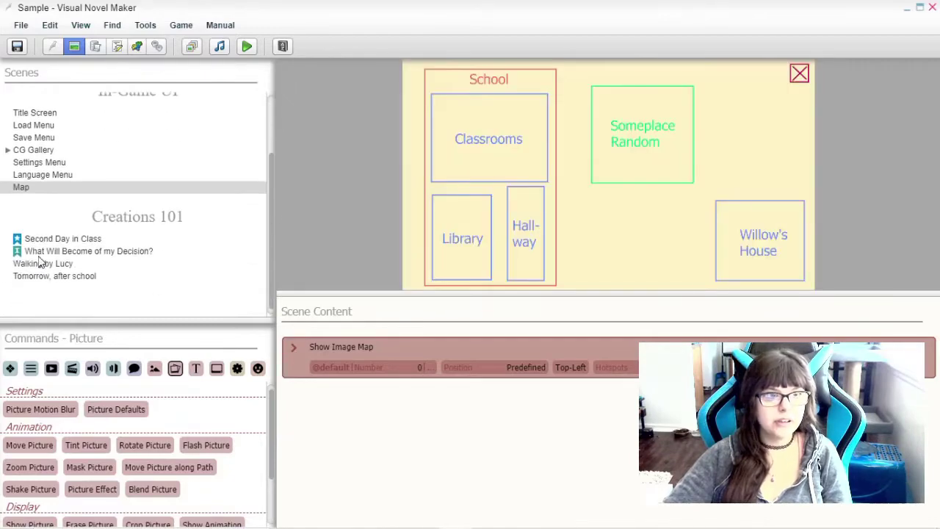
left_click(53, 276)
scroll(518, 442, "down", 5)
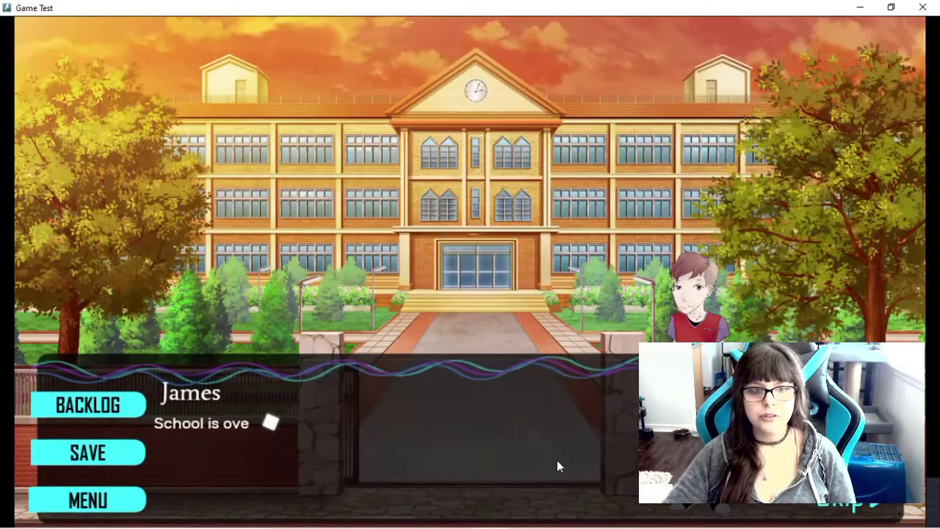
left_click(616, 466)
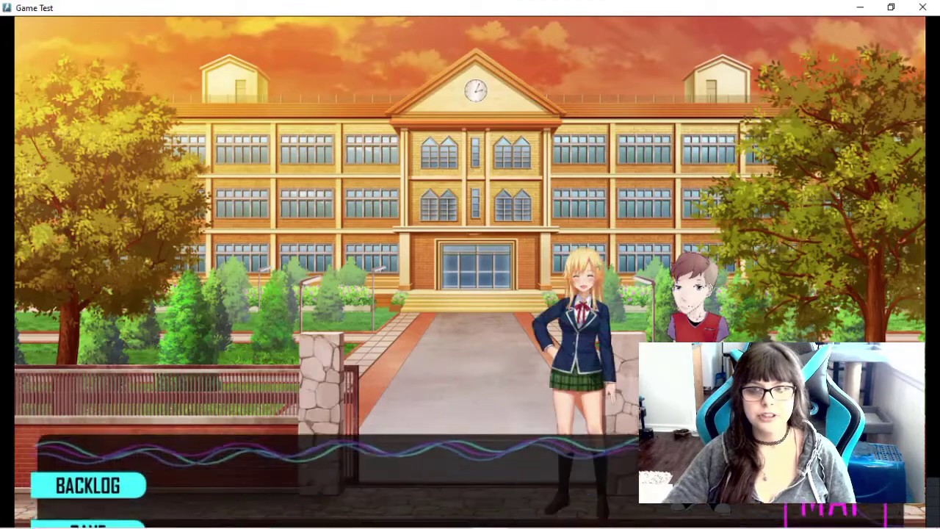
left_click(630, 482)
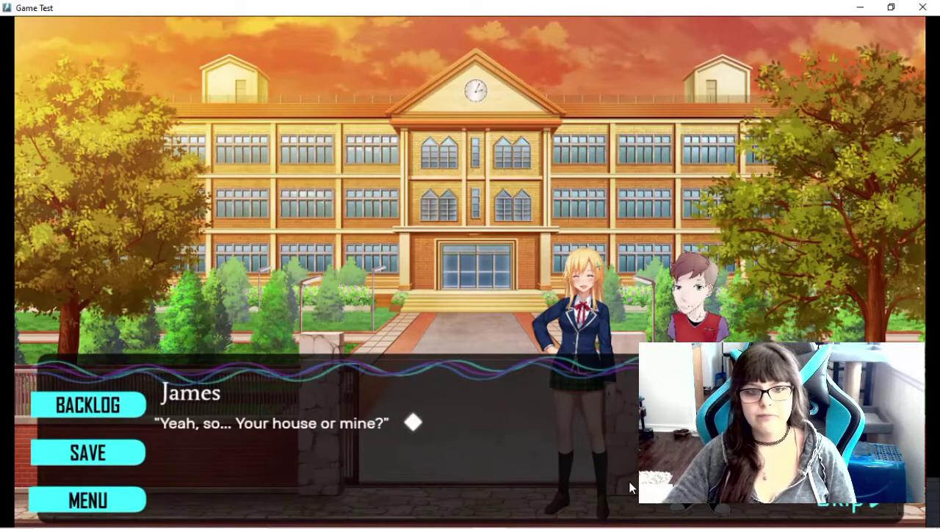
left_click(607, 457)
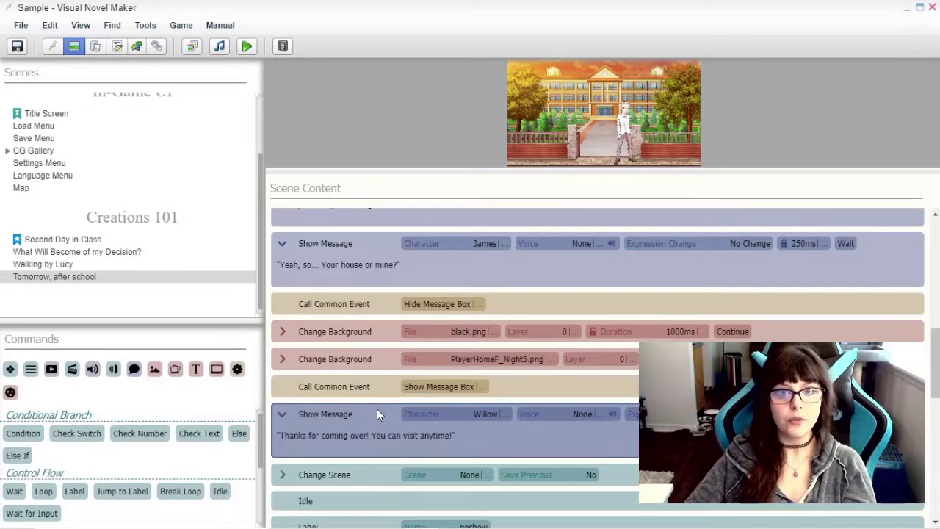
Create a new scene in the new chapter and name it After School.
left_click(362, 475)
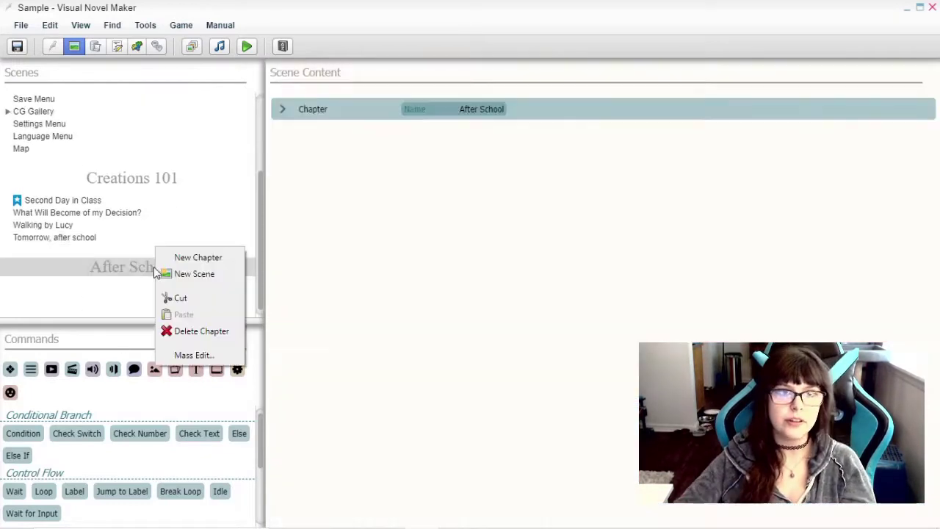
left_click(120, 294)
right_click(157, 246)
key("Escape")
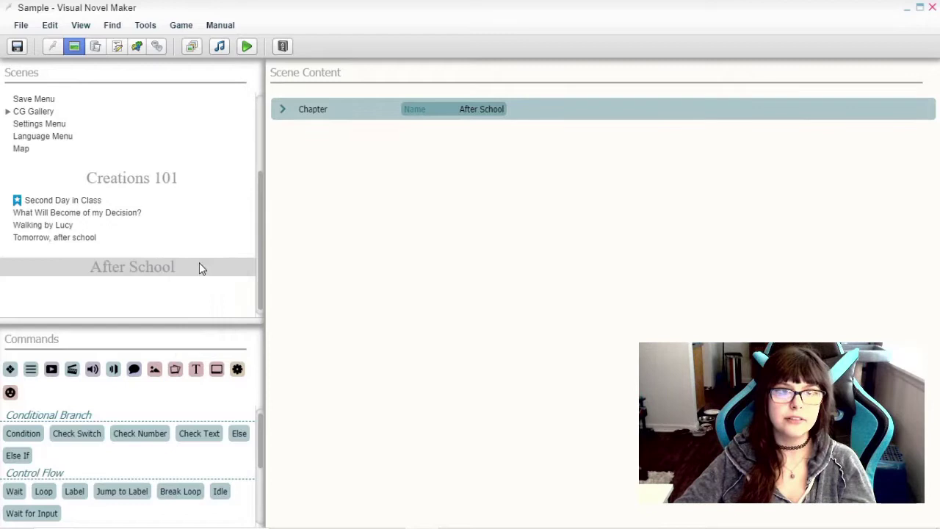
double_click(199, 268)
left_click_drag(458, 233, 289, 254)
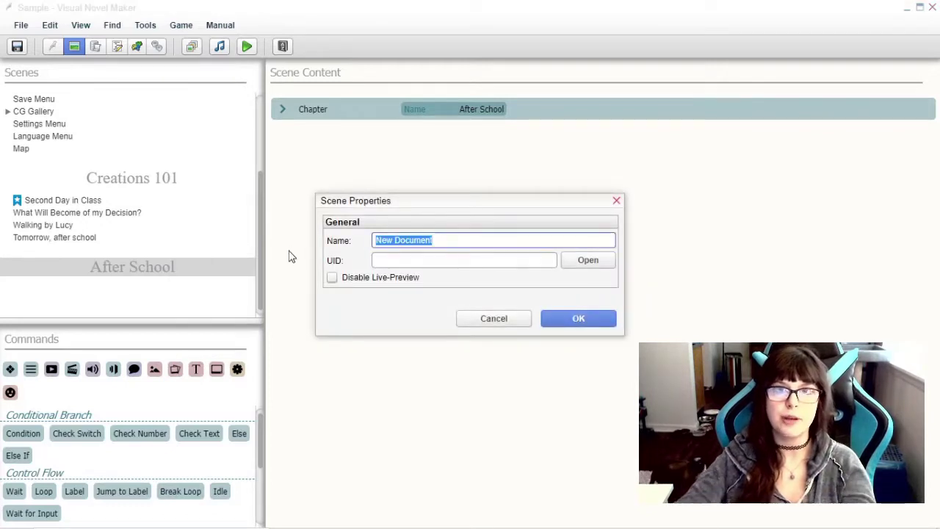
type("After School")
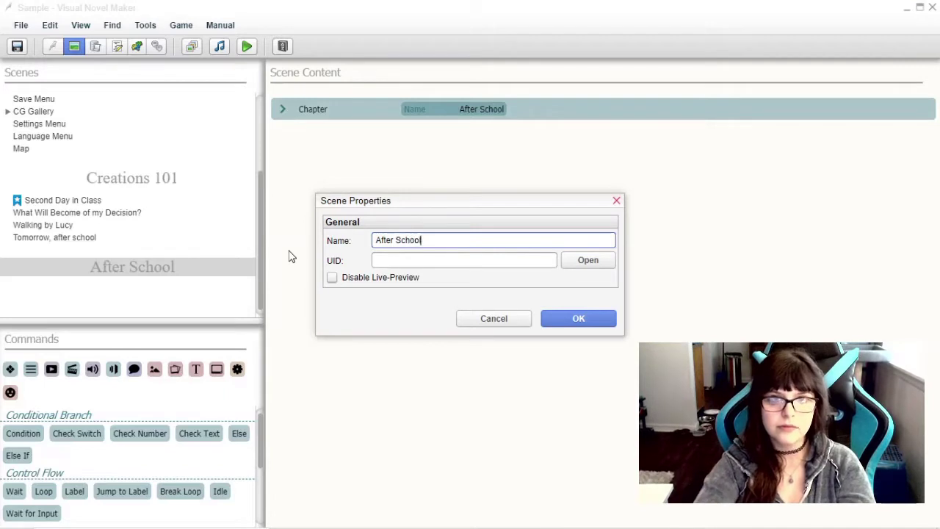
key("Return")
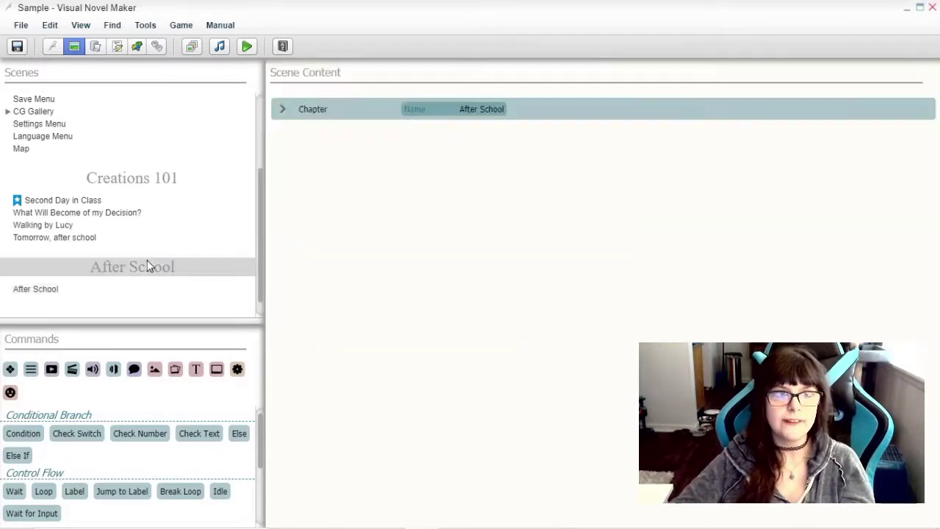
Rename the chapter to Daily Routine and open the After School scene.
left_click(500, 108)
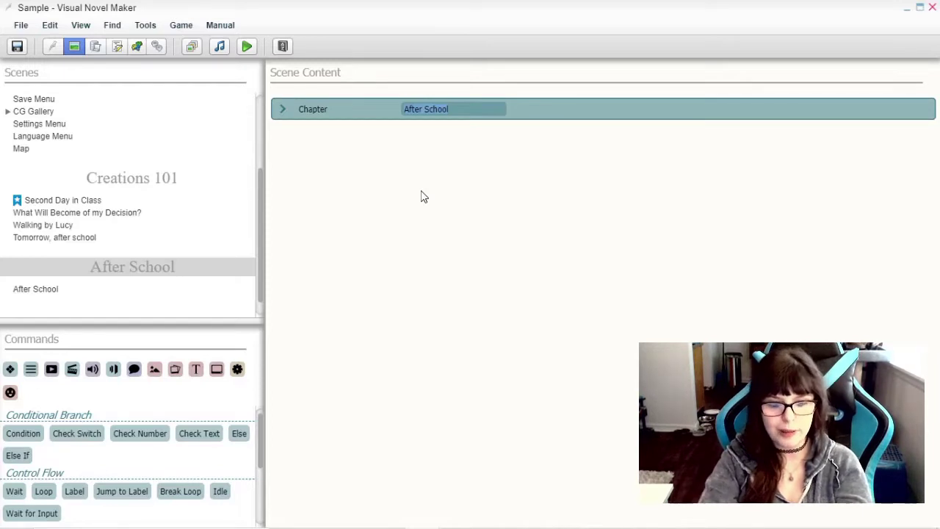
type("Daily")
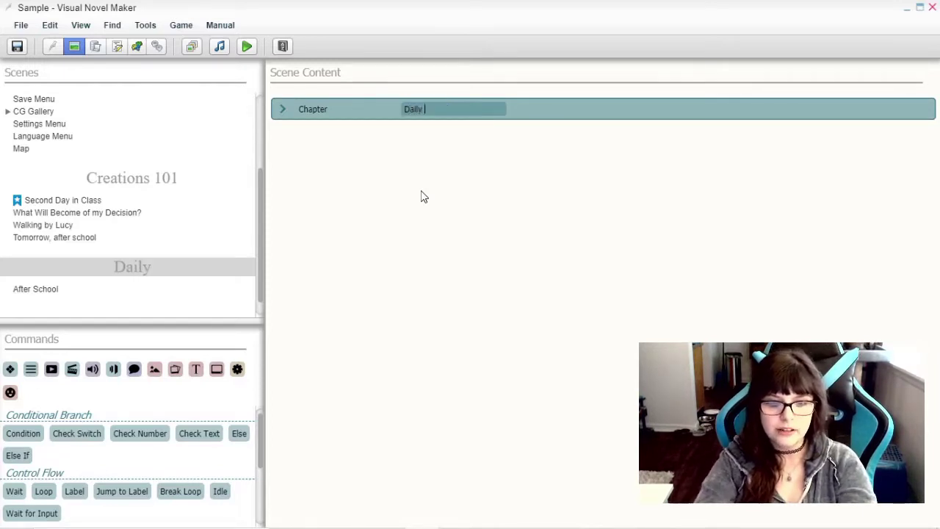
type(" Routine")
key("Return")
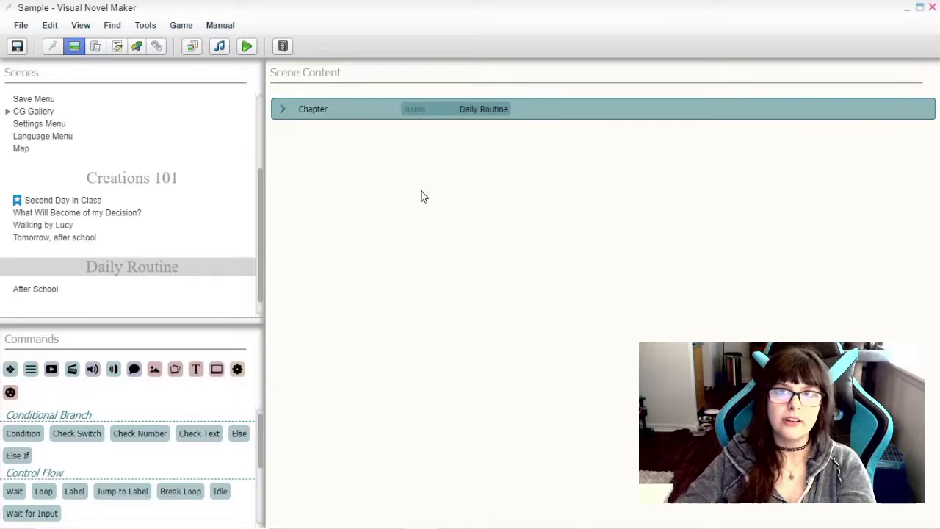
left_click(74, 291)
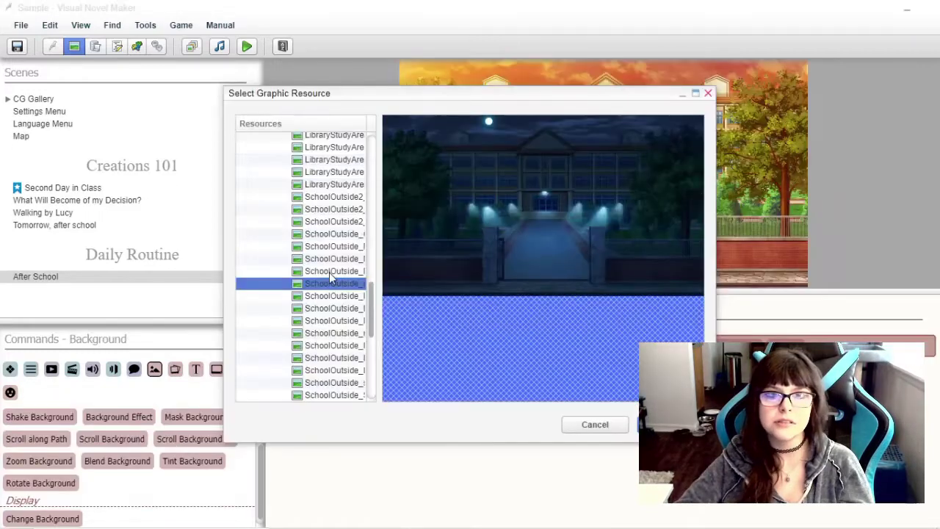
Set the cloudy school exterior background and narrate the bell dismissing school for the day.
left_click(332, 243)
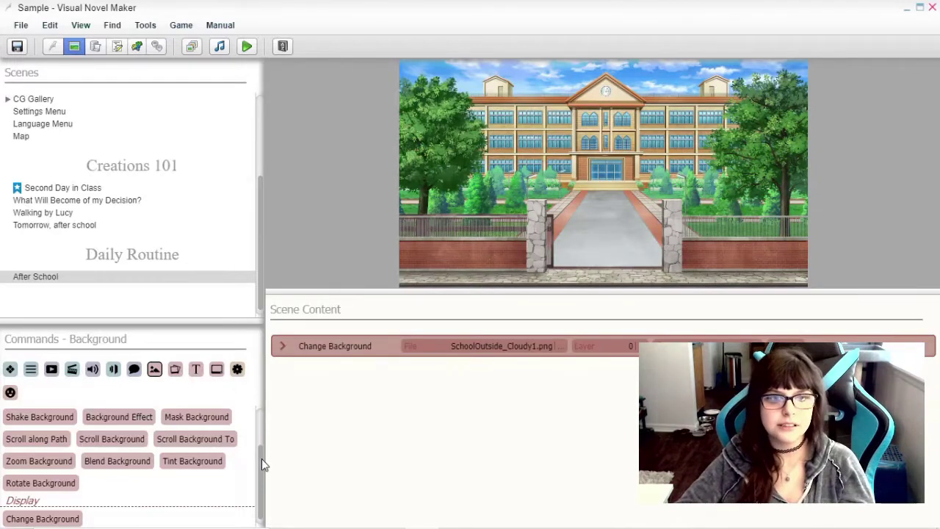
scroll(130, 504, "down", 3)
scroll(130, 504, "up", 1)
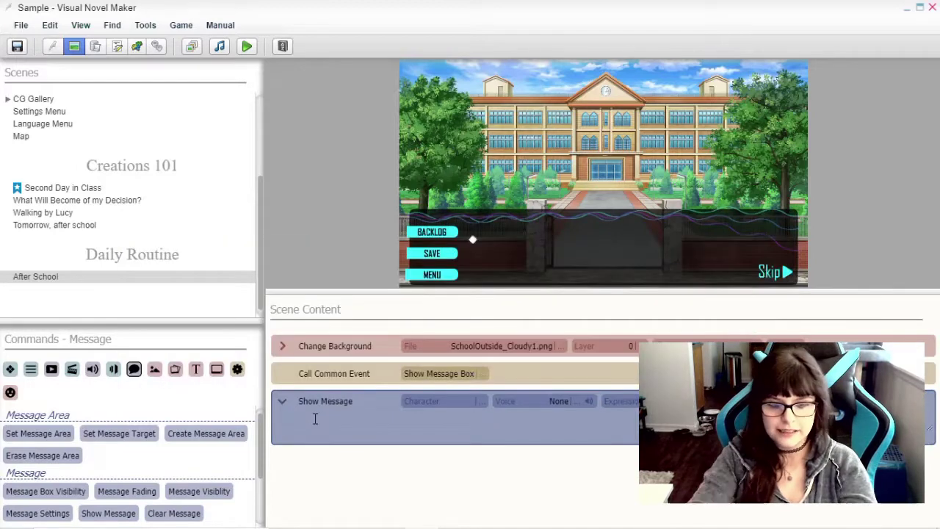
type("The bell rings and the main school")
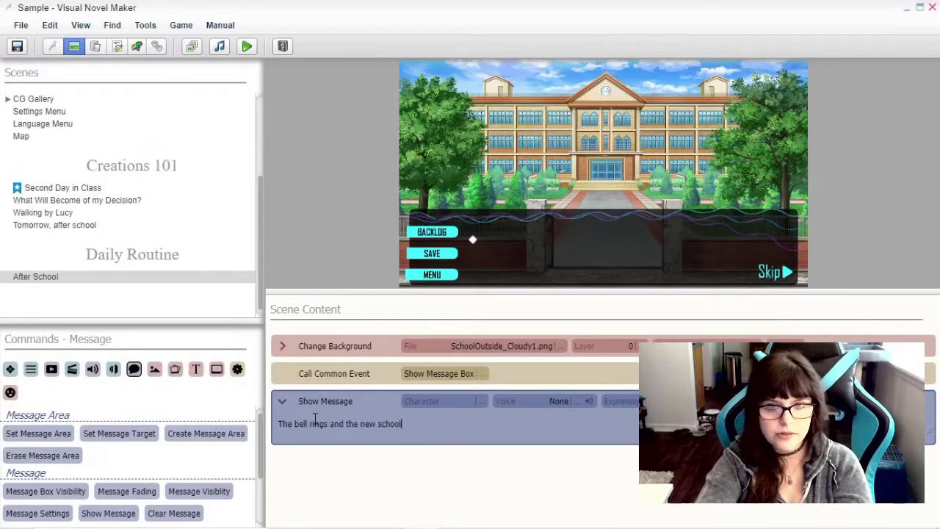
key("BackSpace")
key("BackSpace")
key("BackSpace")
key("BackSpace")
key("BackSpace")
key("BackSpace")
key("BackSpace")
key("BackSpace")
key("BackSpace")
key("BackSpace")
key("BackSpace")
type("school")
key("BackSpace")
key("BackSpace")
key("BackSpace")
key("BackSpace")
key("BackSpace")
key("BackSpace")
key("BackSpace")
key("BackSpace")
key("BackSpace")
key("BackSpace")
key("BackSpace")
key("BackSpace")
key("BackSpace")
key("BackSpace")
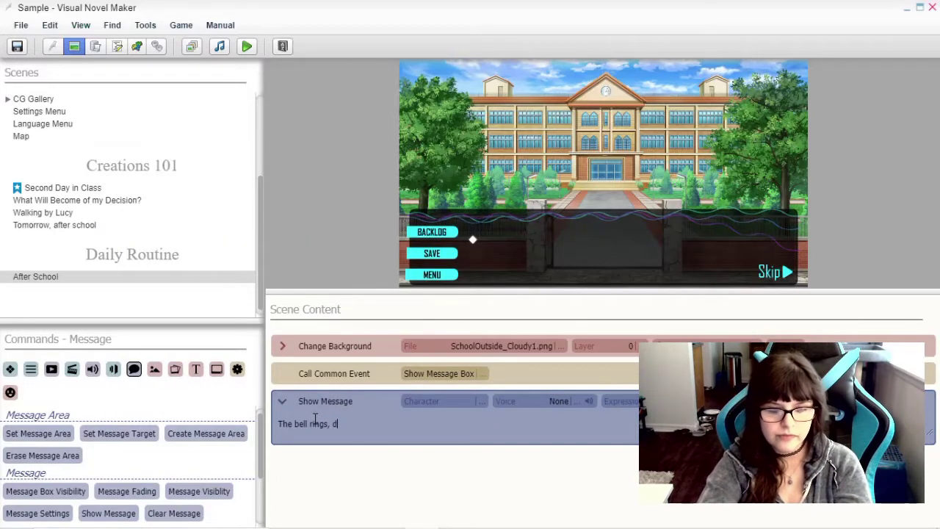
type(", dismissing school for the day.")
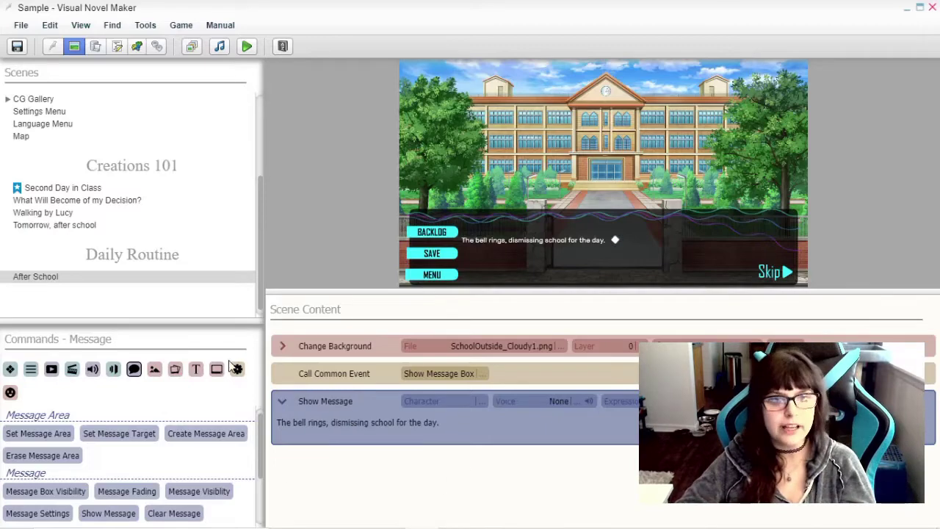
Have James join the scene and say "Where will I go now?".
scroll(131, 497, "down", 5)
left_click(25, 523)
left_click(479, 487)
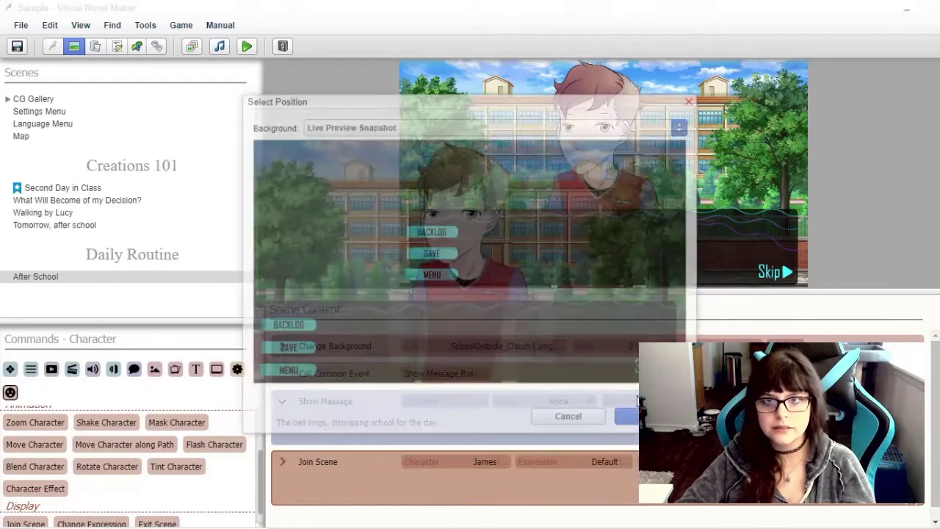
left_click_drag(517, 276, 542, 326)
key("Return")
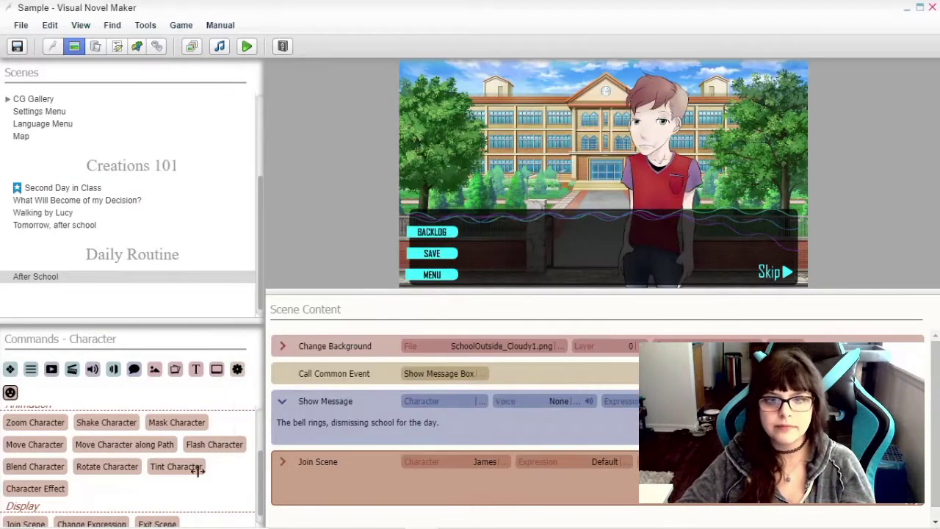
key("Return")
left_click(170, 361)
type("Where will I go now?")
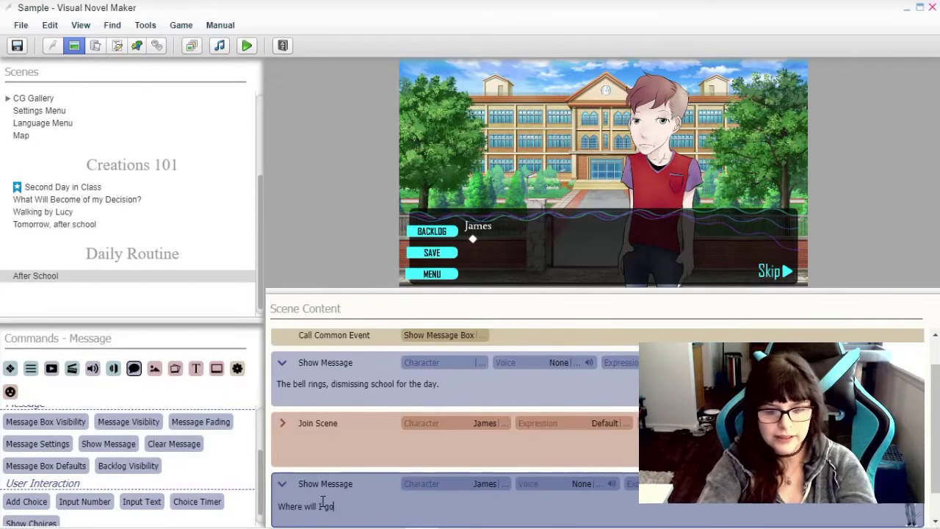
left_click(466, 461)
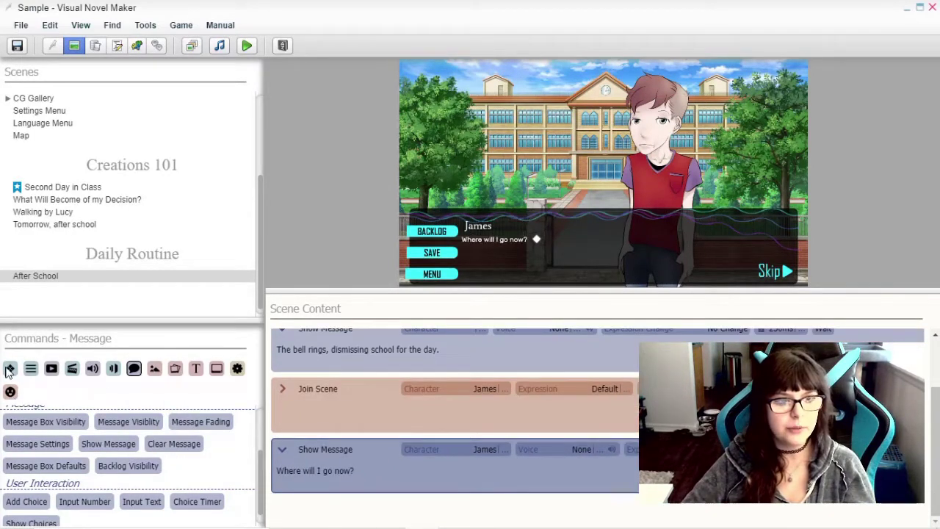
End After School with a Change Scene to In-Game UI > Map.
left_click(72, 370)
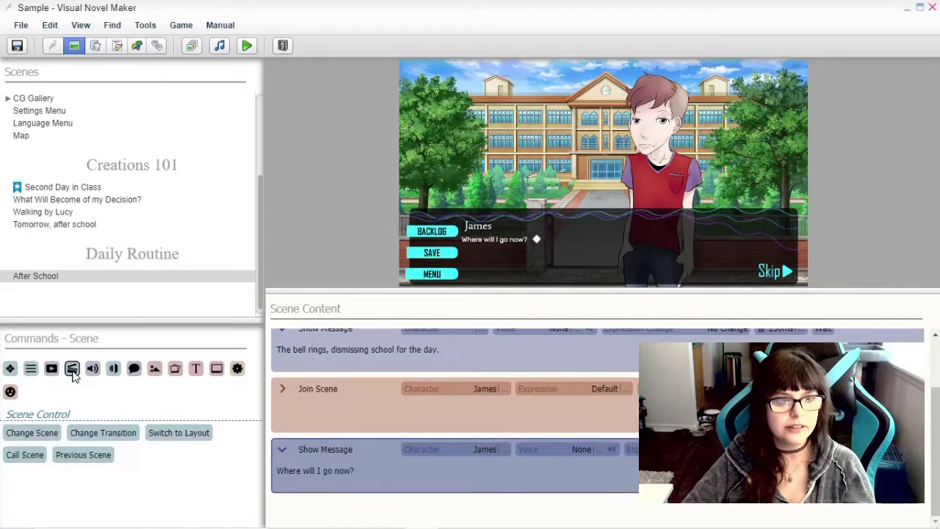
left_click(41, 438)
left_click(445, 513)
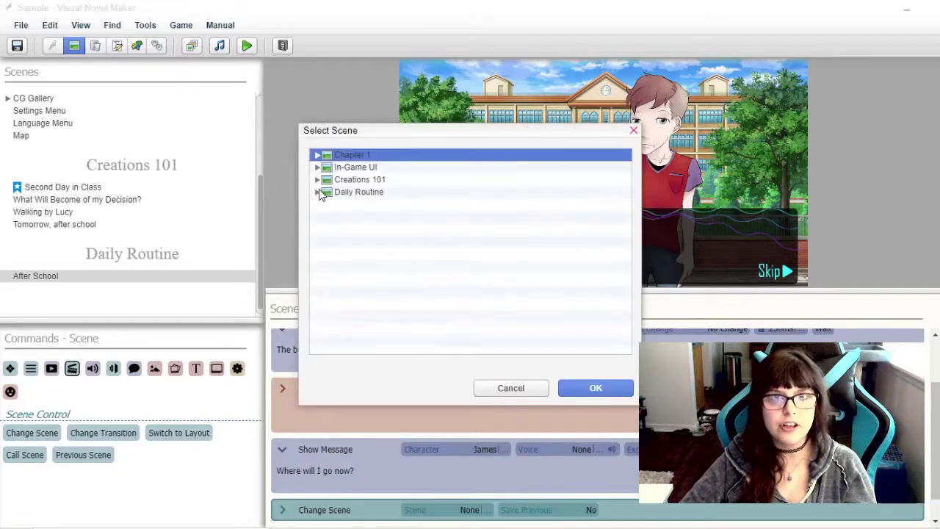
left_click(318, 179)
left_click(317, 166)
left_click(353, 253)
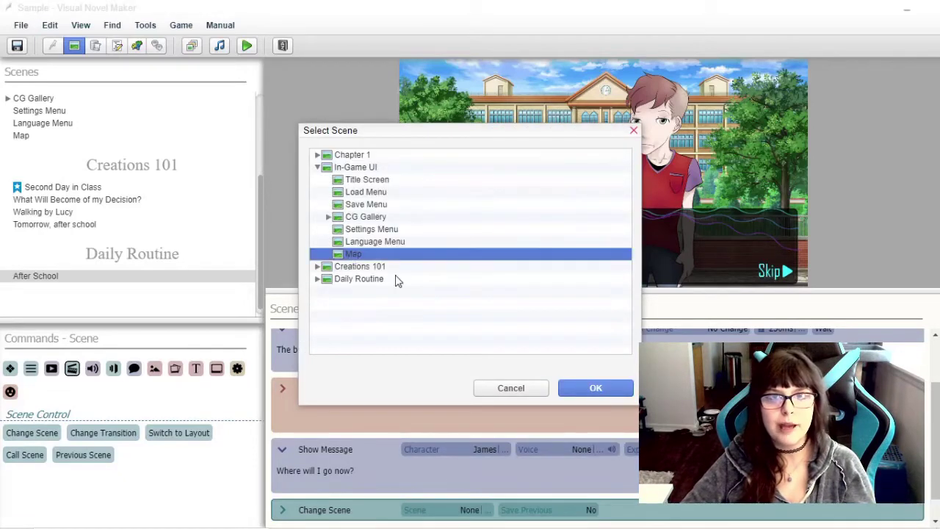
left_click(596, 388)
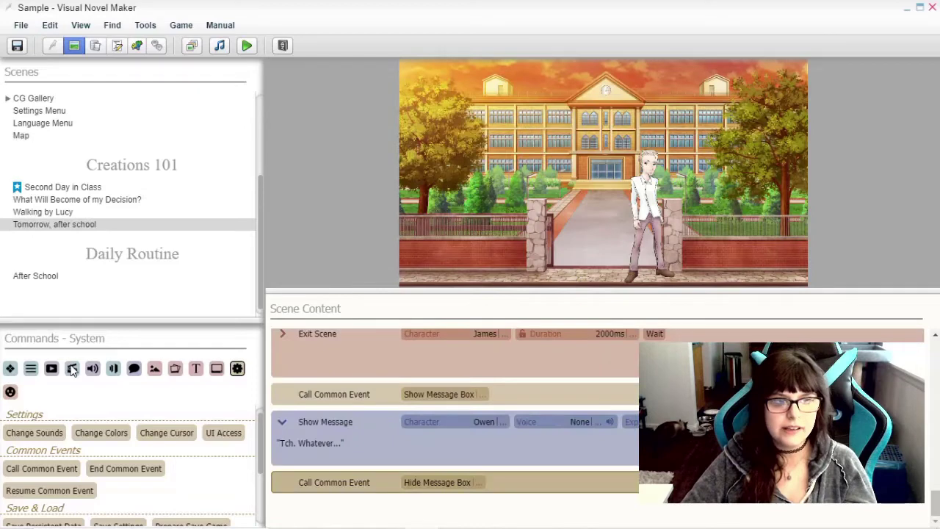
End Tomorrow, after school with a Change Scene to Daily Routine > After School, then save.
left_click(72, 368)
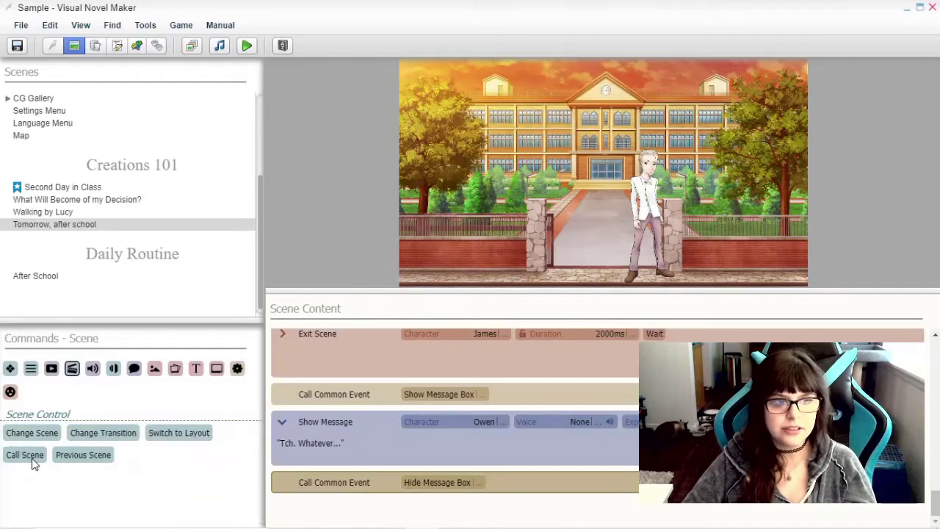
left_click_drag(42, 435, 319, 478)
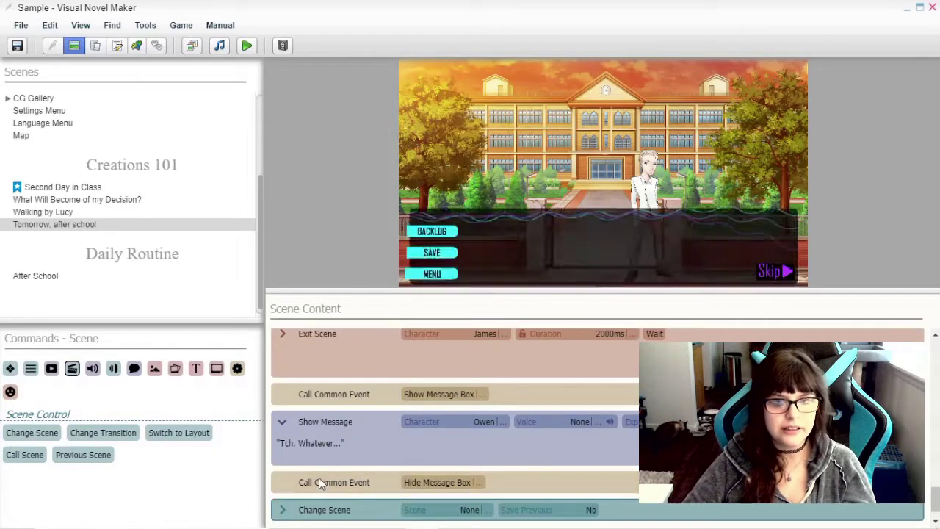
left_click(465, 512)
left_click(345, 192)
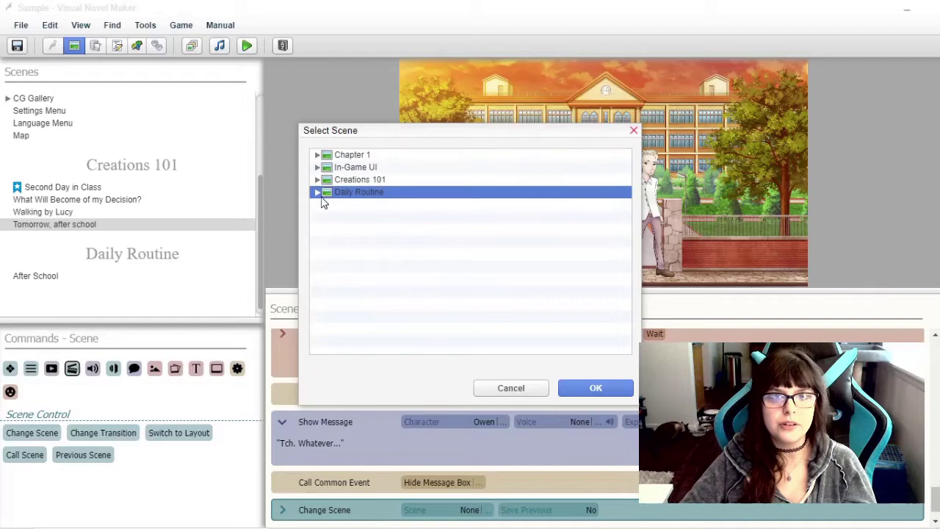
left_click(317, 193)
left_click(371, 207)
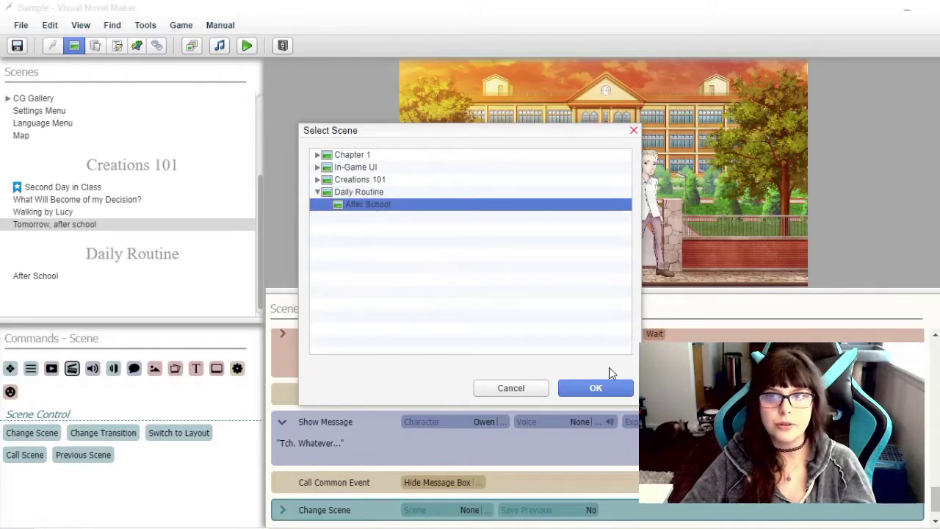
left_click(599, 387)
left_click(17, 45)
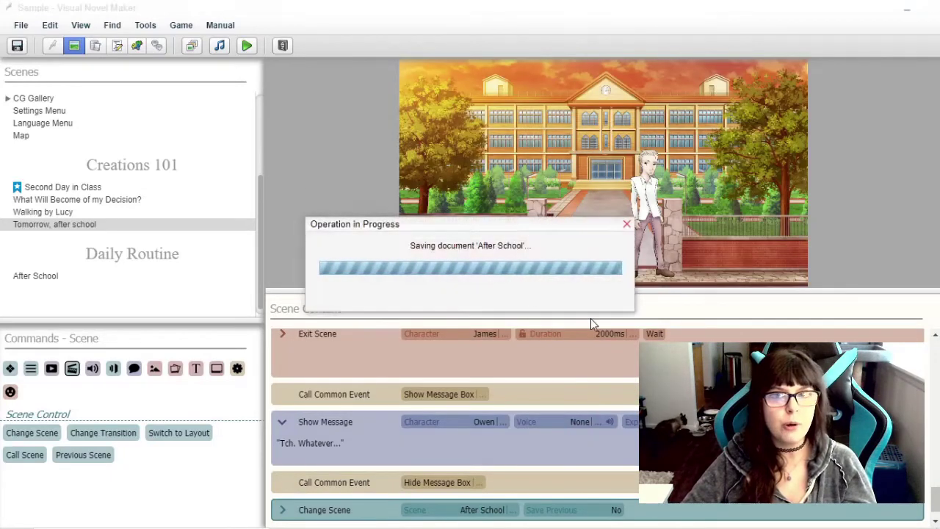
Check that After School ends with a Change Scene to Map, then open the Map scene.
left_click(41, 275)
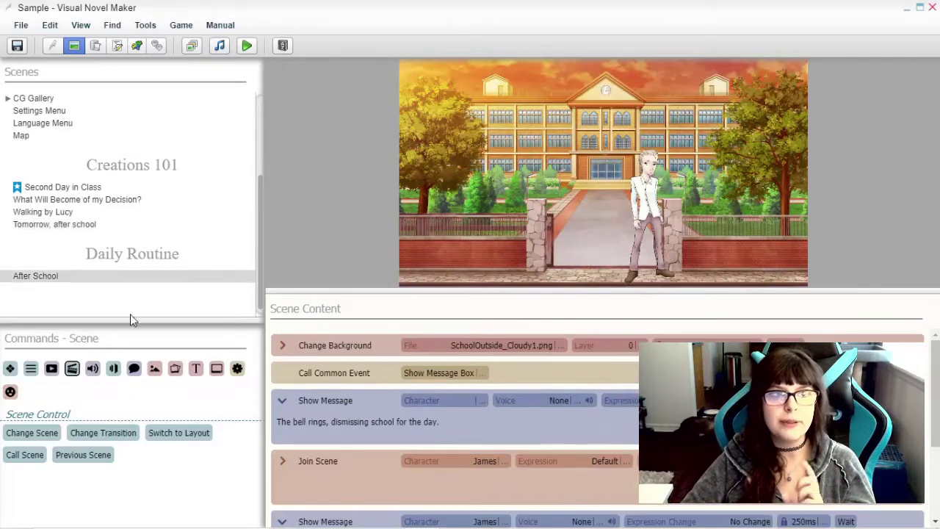
scroll(500, 416, "down", 3)
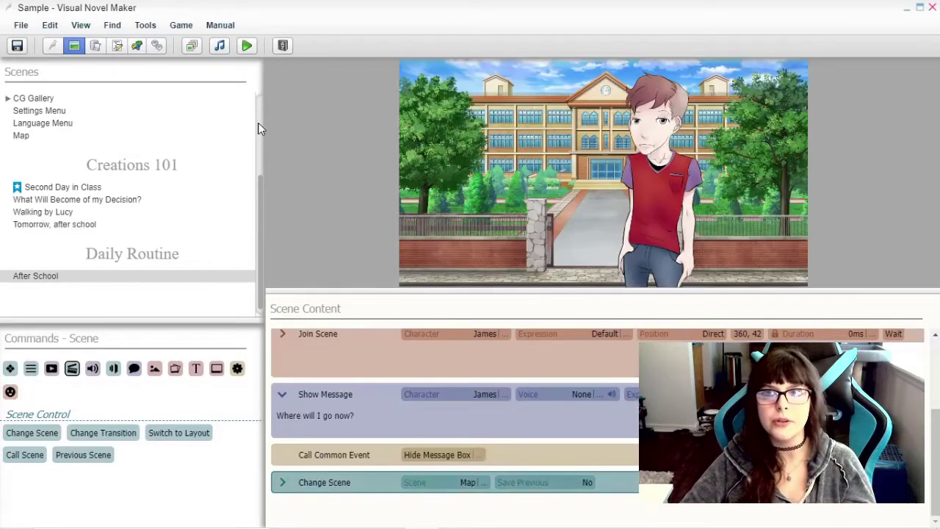
left_click(20, 138)
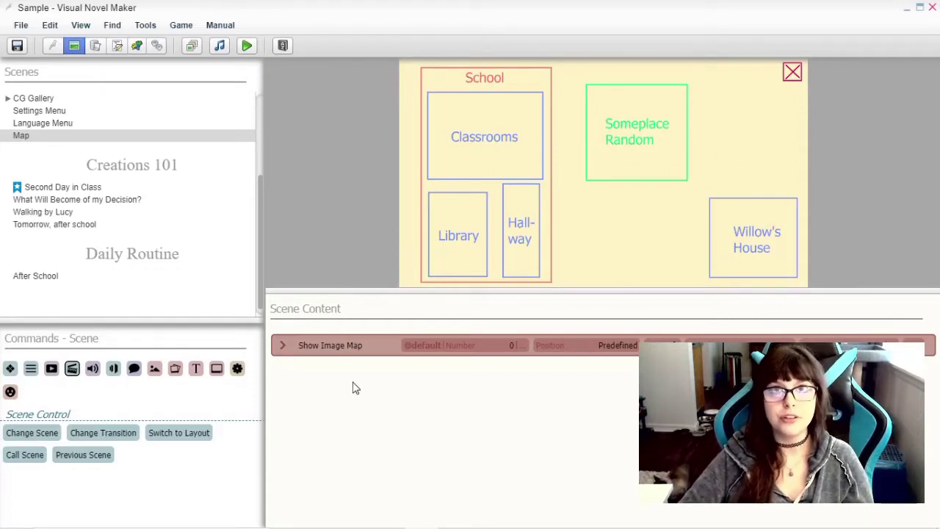
Inspect the Someplace Random hotspot's action settings and cancel without saving any changes.
double_click(345, 346)
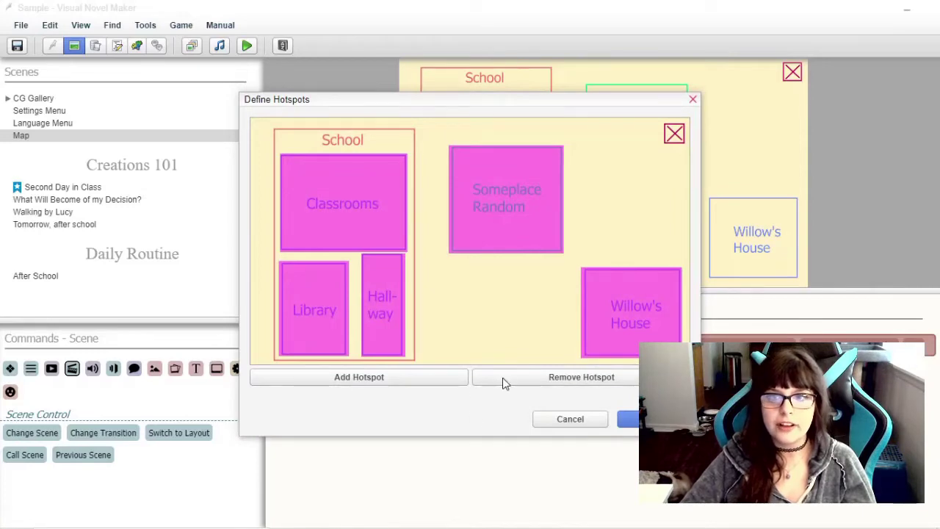
double_click(508, 229)
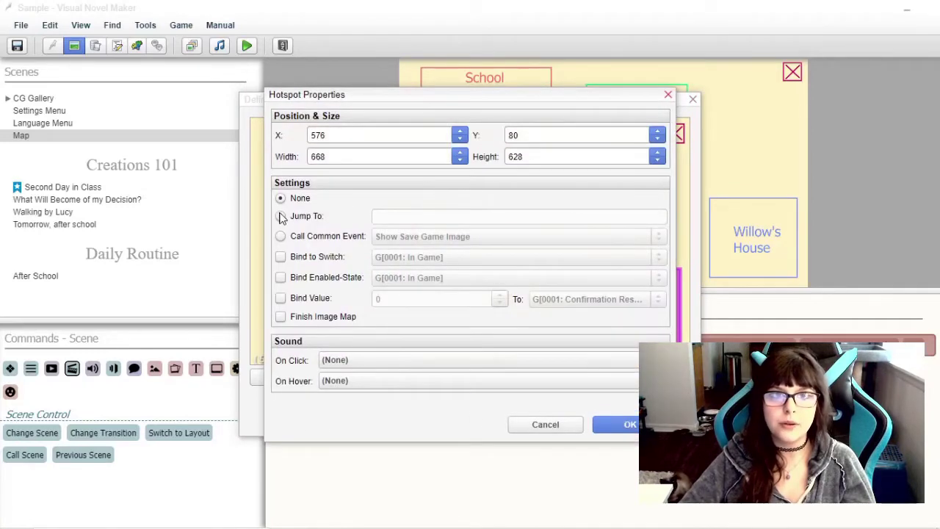
left_click(282, 217)
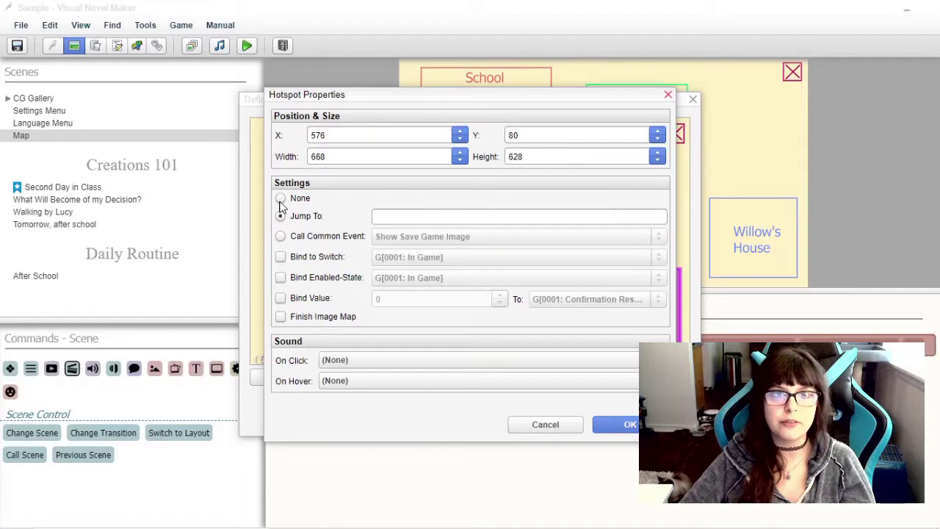
left_click(280, 199)
left_click(546, 432)
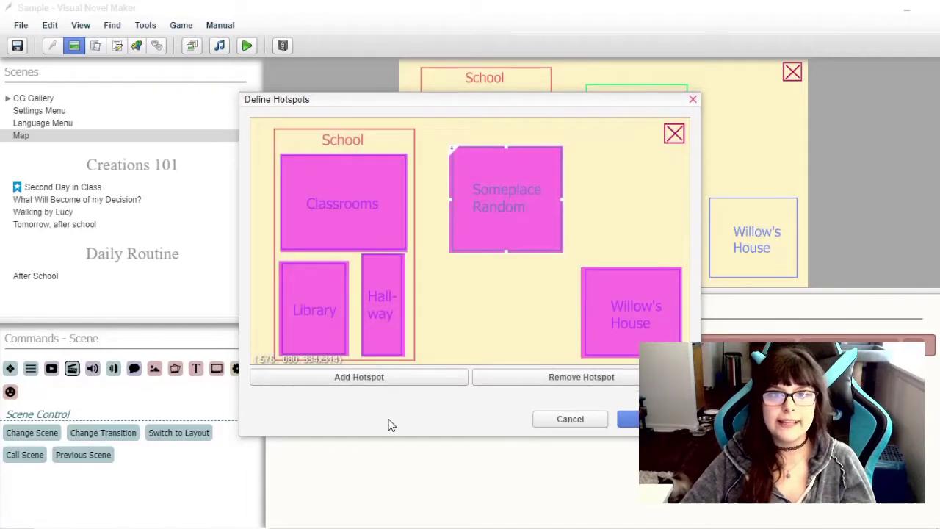
left_click(564, 421)
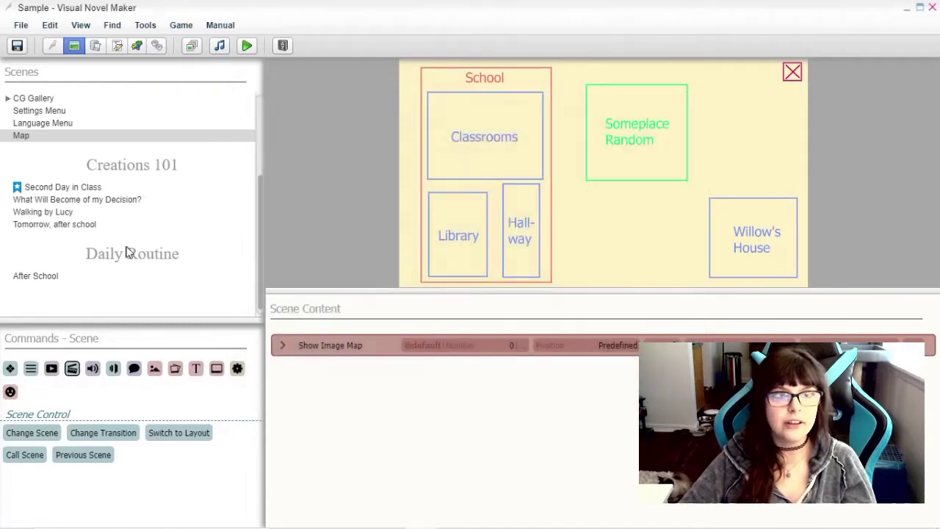
left_click(55, 280)
Open the Map scene and enlarge its image map preview.
left_click(128, 253)
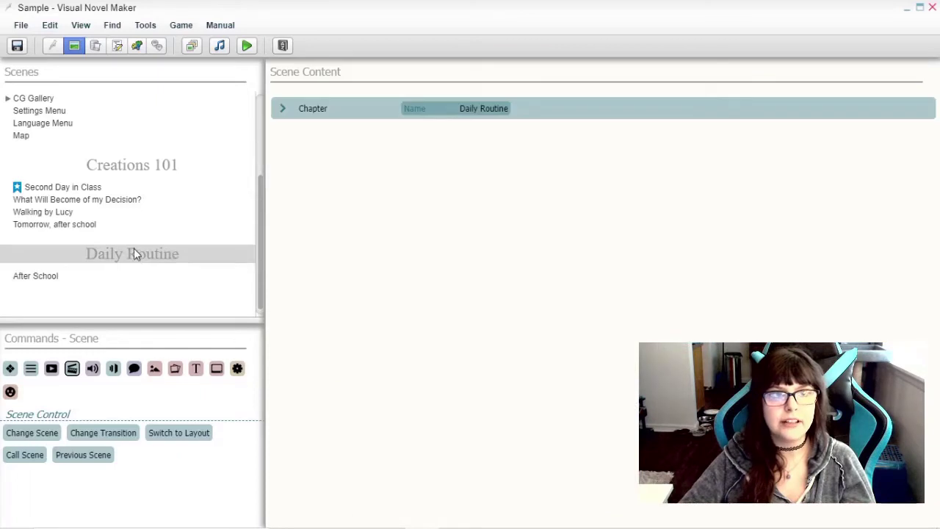
left_click(41, 138)
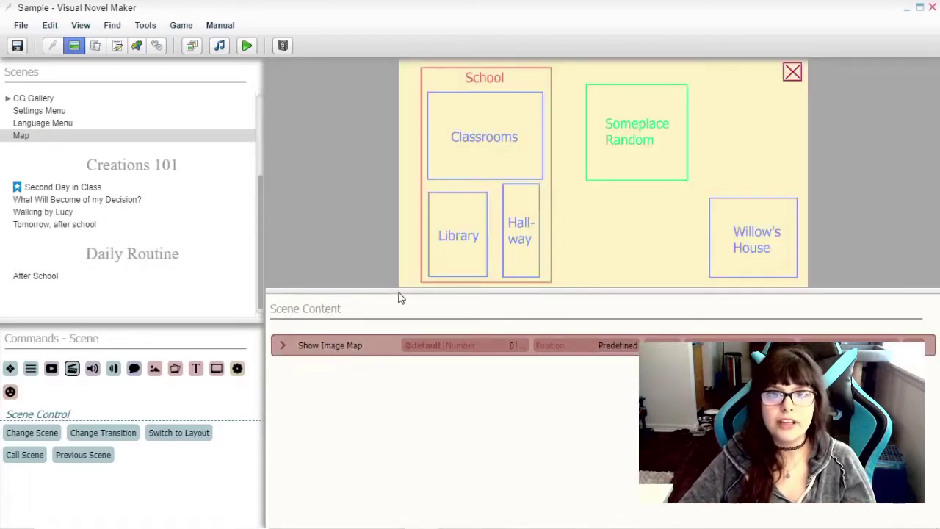
left_click_drag(399, 296, 397, 346)
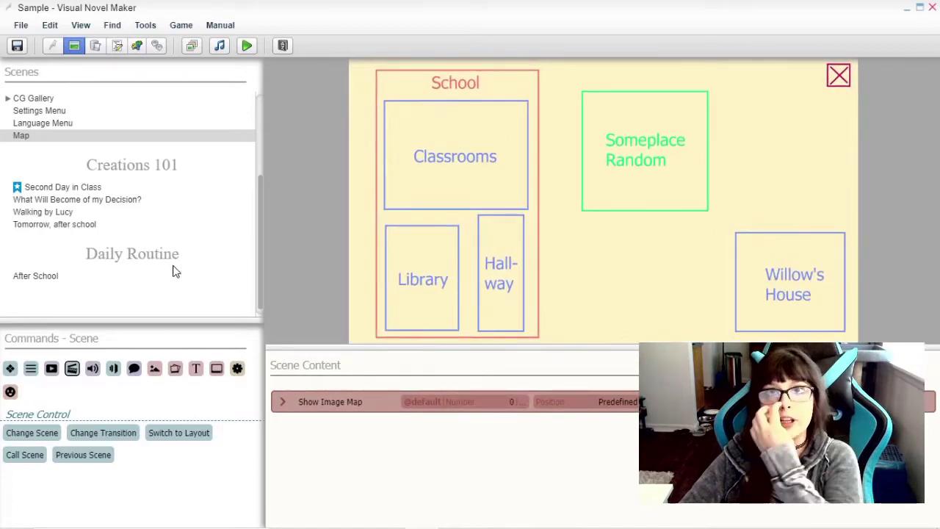
Add Classrooms and Library scenes to the Daily Routine chapter.
right_click(116, 241)
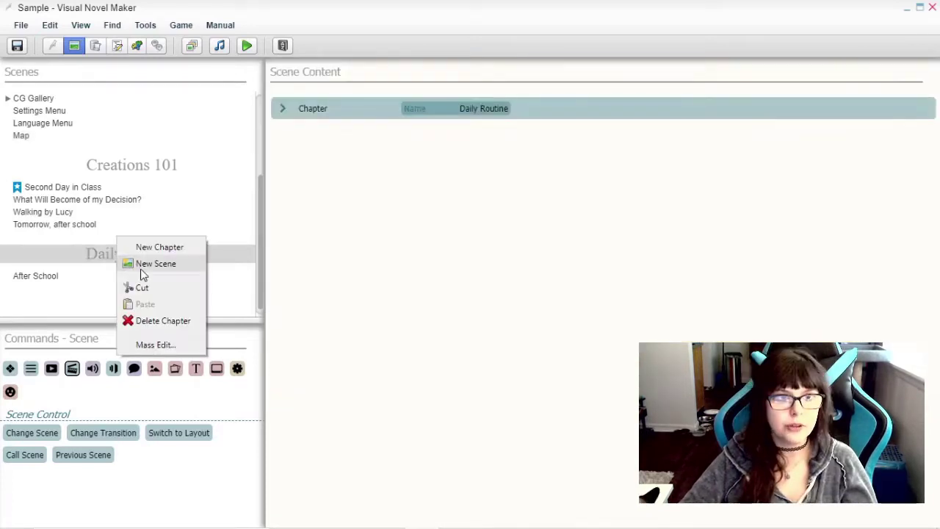
left_click(140, 265)
key("ctrl+a")
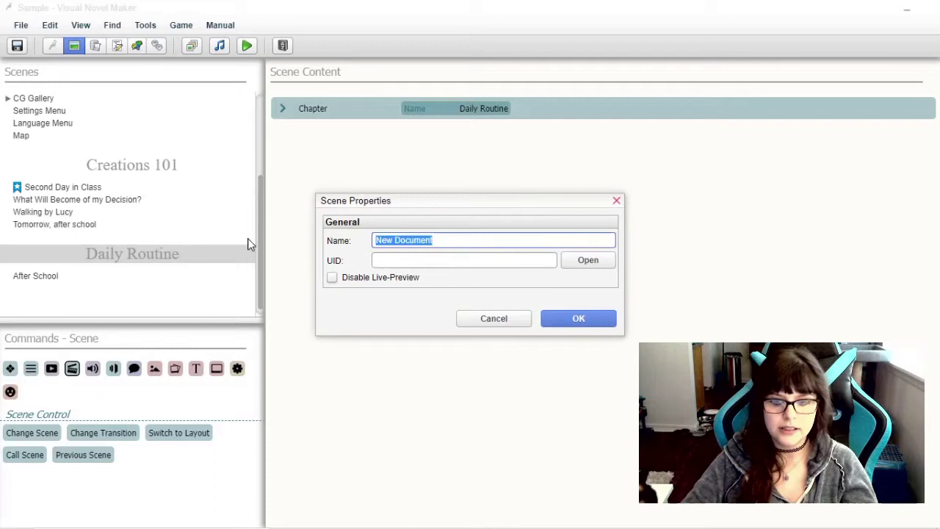
type("Classrooms")
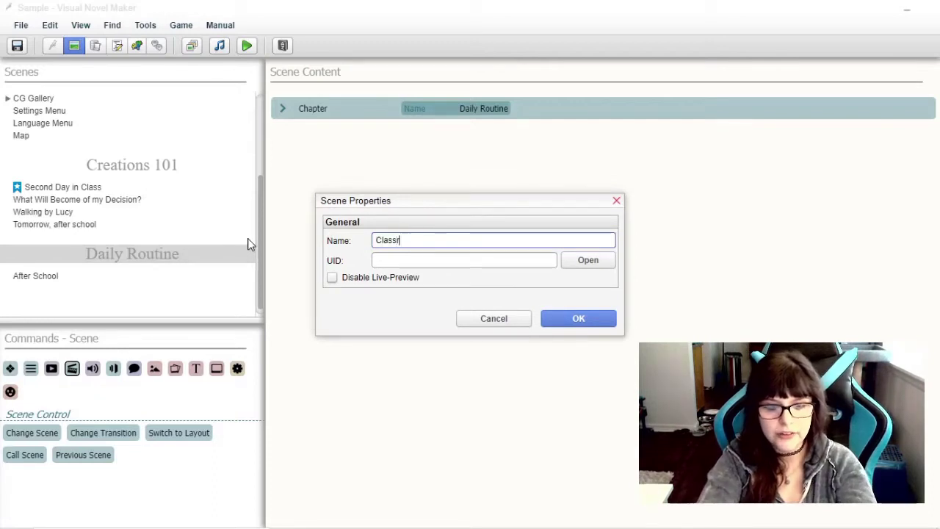
key("Return")
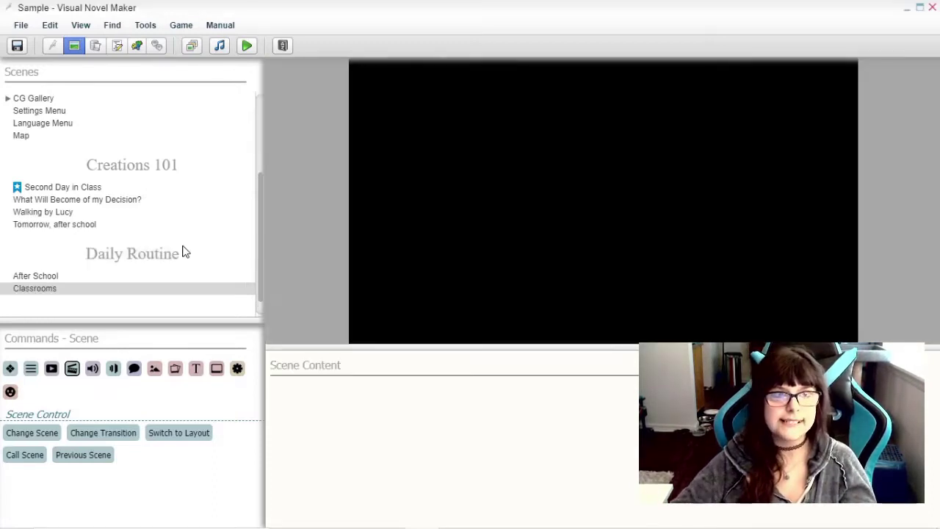
right_click(123, 255)
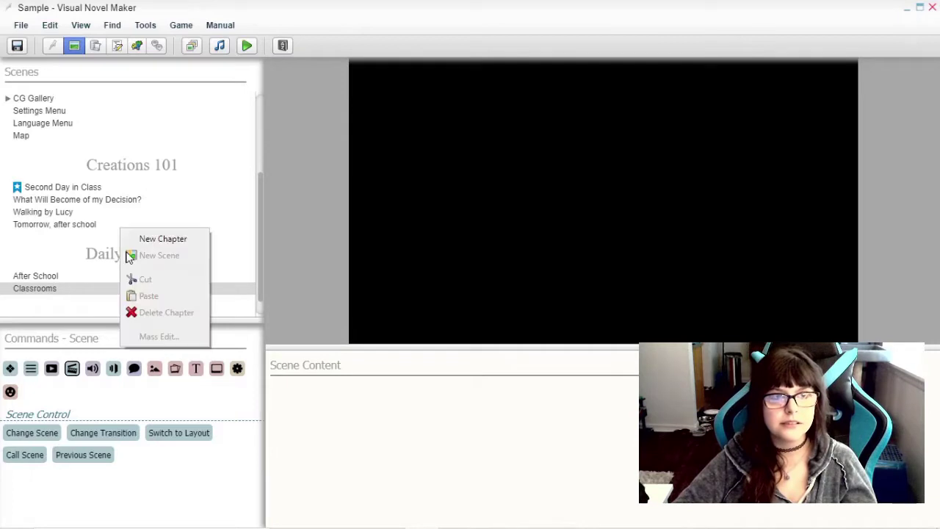
left_click(108, 258)
right_click(127, 257)
left_click(166, 260)
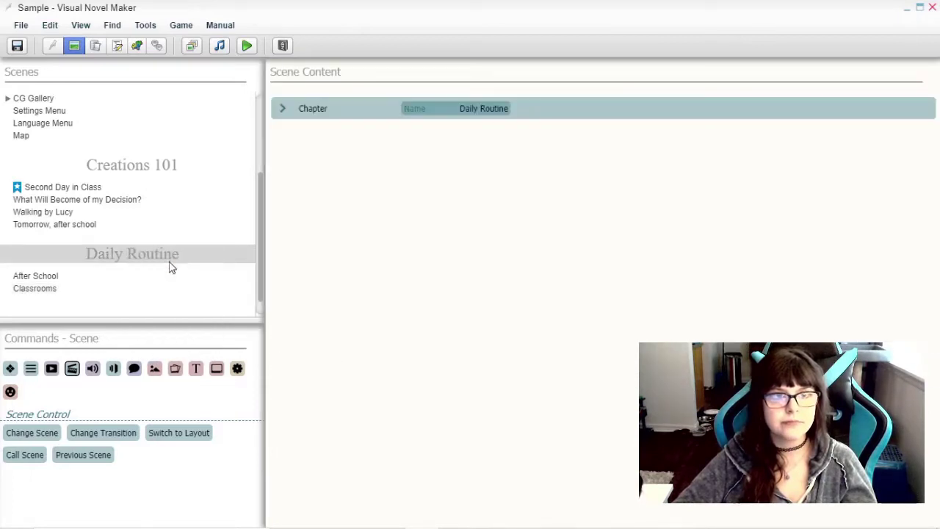
left_click_drag(456, 241, 268, 261)
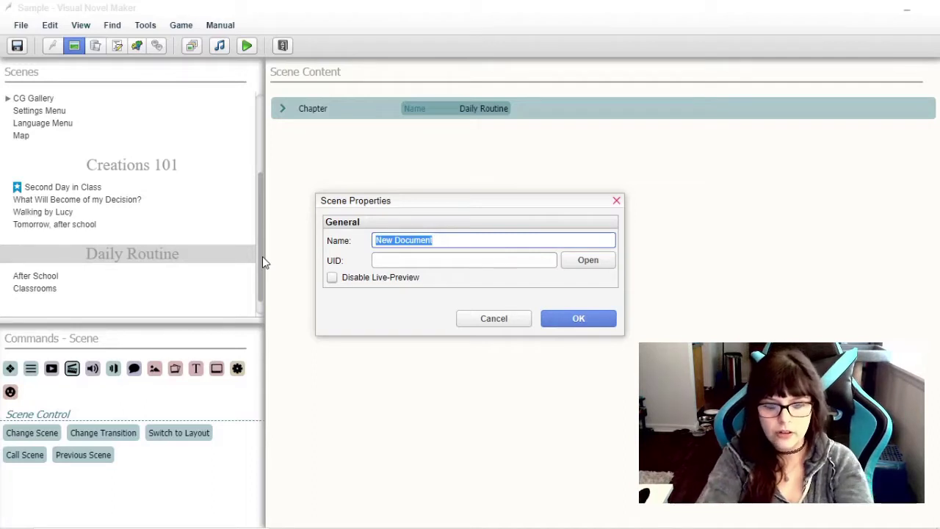
type("Libra")
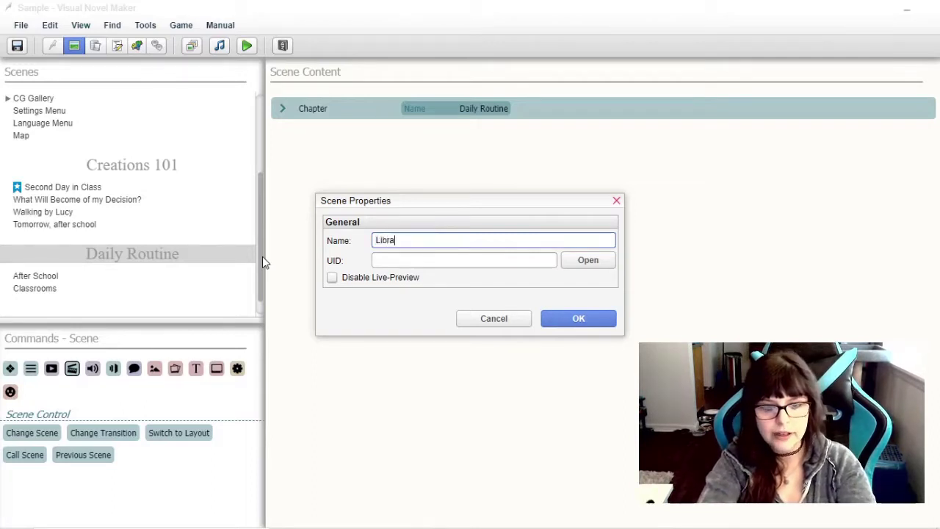
type("ry")
key("Return")
Add Hallway and Willow's House scenes to the Daily Routine chapter.
right_click(151, 234)
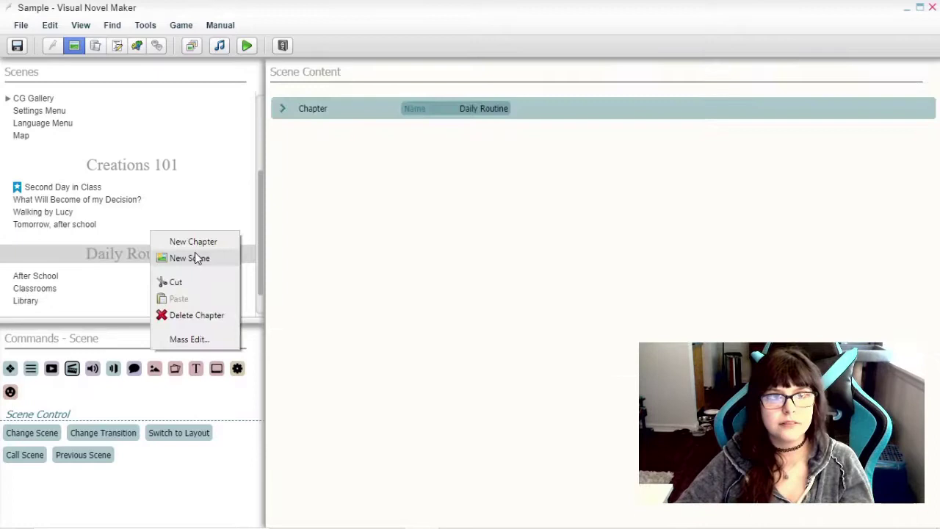
left_click(195, 258)
left_click_drag(478, 239, 284, 241)
type("Hallway")
key("Return")
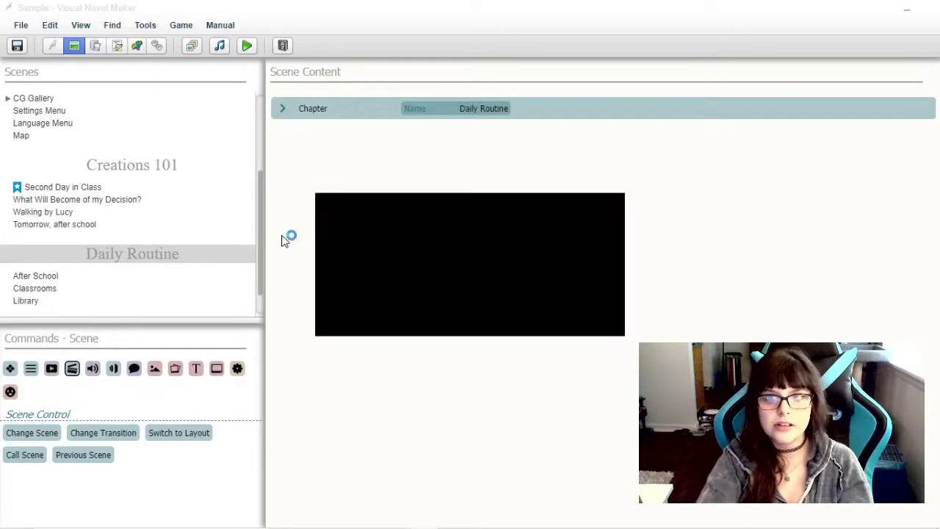
scroll(142, 292, "down", 1)
right_click(138, 219)
left_click(183, 223)
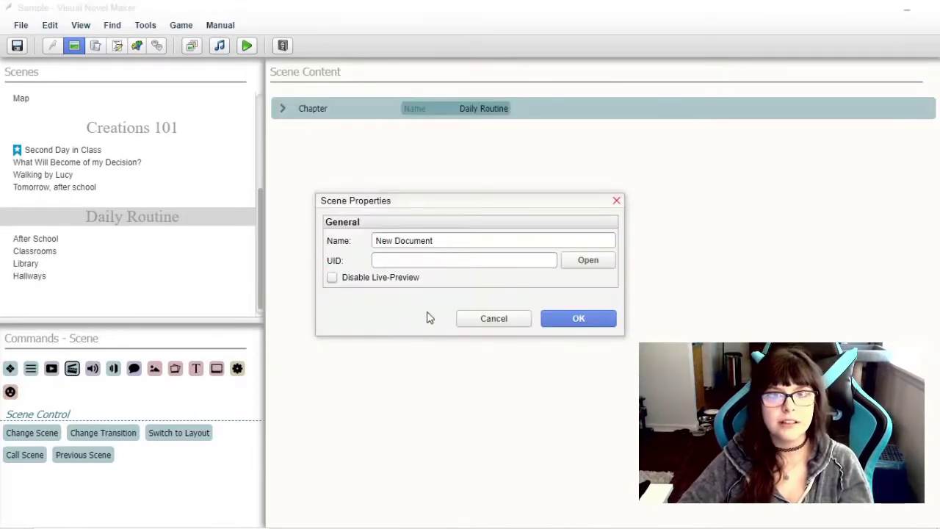
left_click_drag(455, 240, 208, 250)
type("Will")
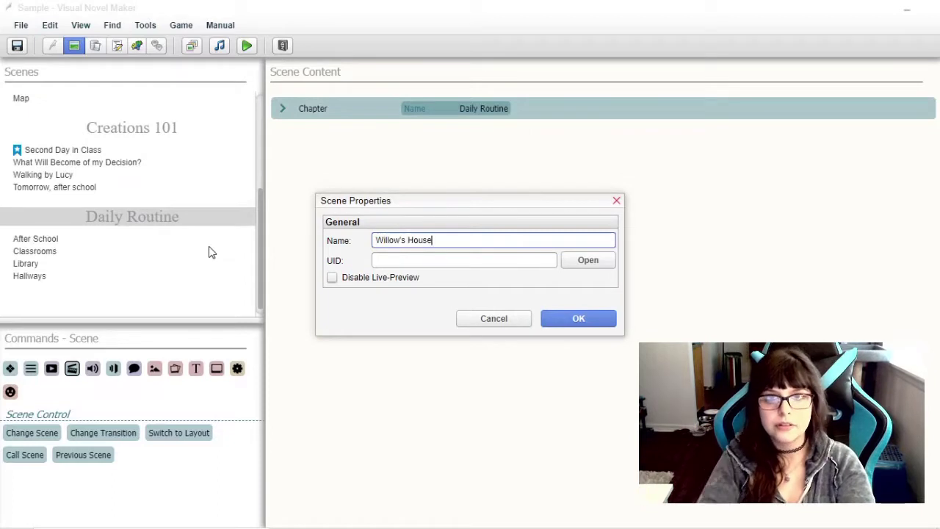
type("ow's House")
left_click(579, 318)
Add a Somewhere Random scene to Daily Routine and enlarge the command list panel.
right_click(143, 216)
left_click(173, 220)
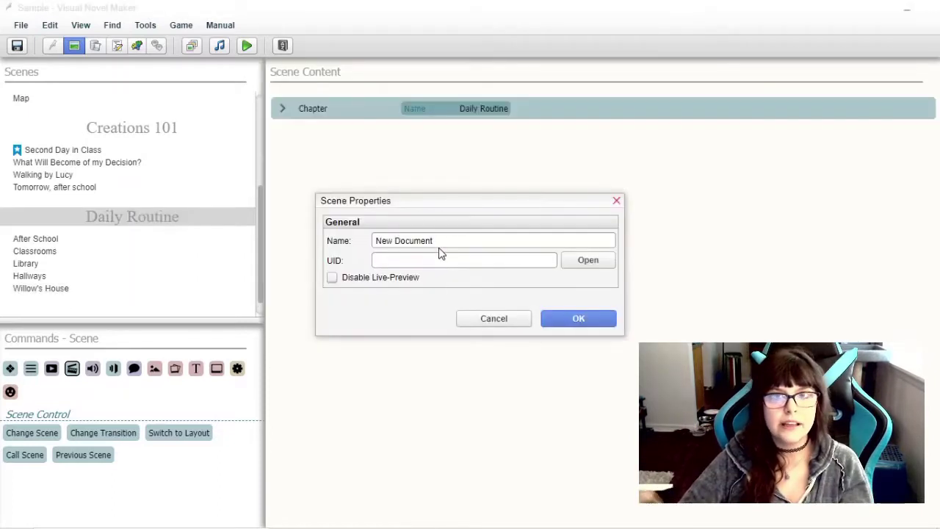
left_click_drag(439, 241, 299, 249)
type("So")
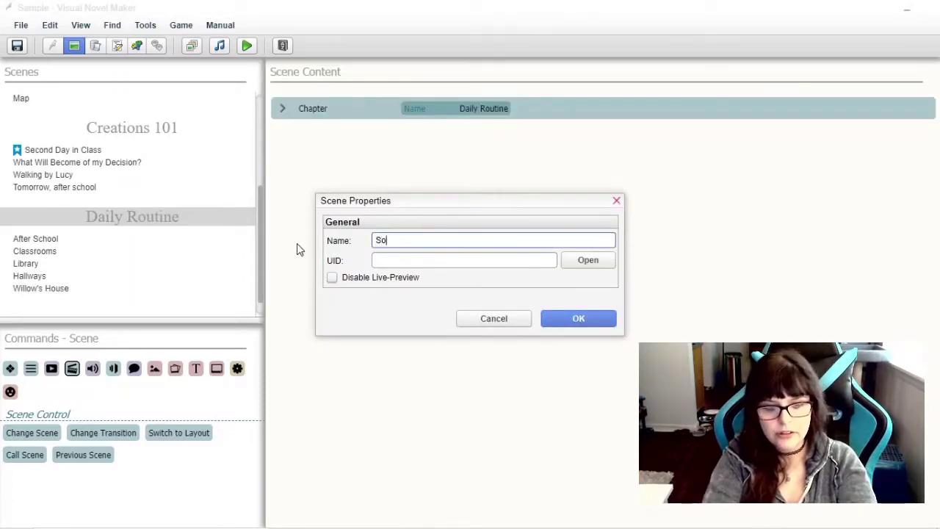
type("mewhere Random")
key("Return")
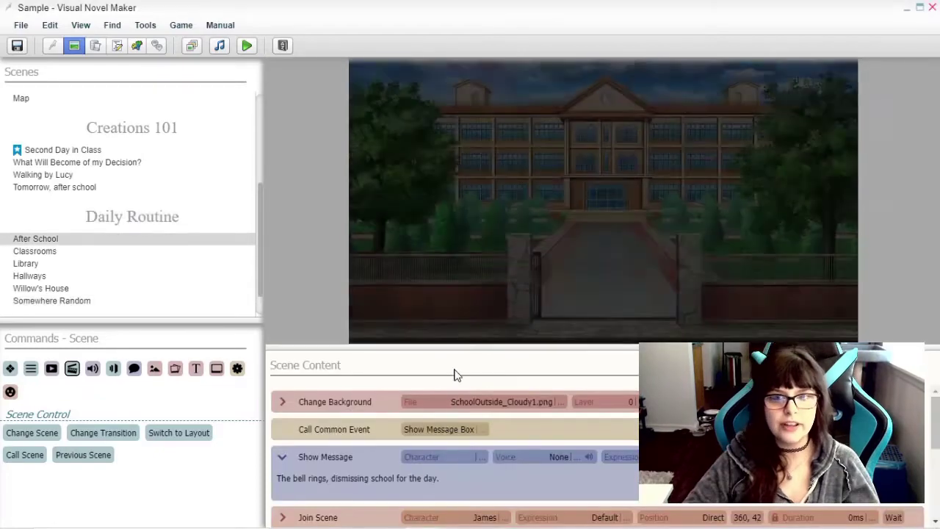
left_click_drag(439, 351, 418, 220)
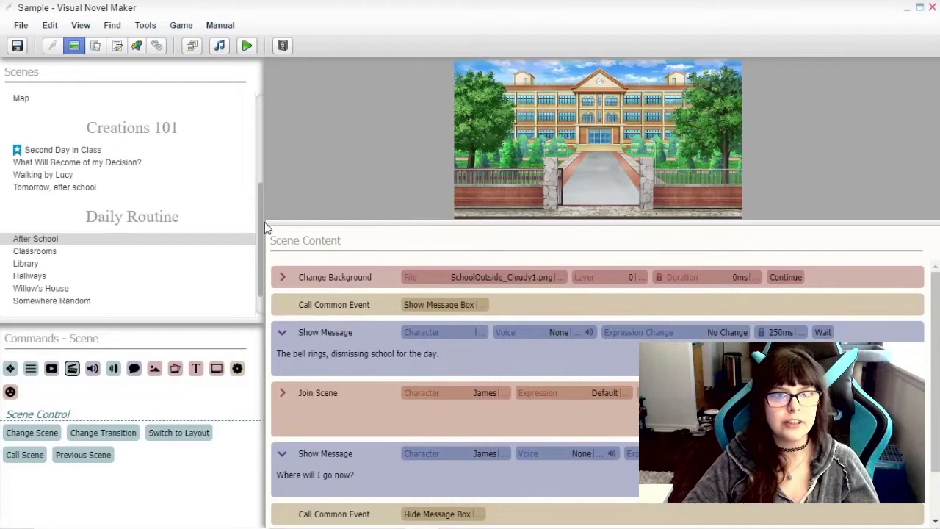
left_click_drag(260, 228, 54, 183)
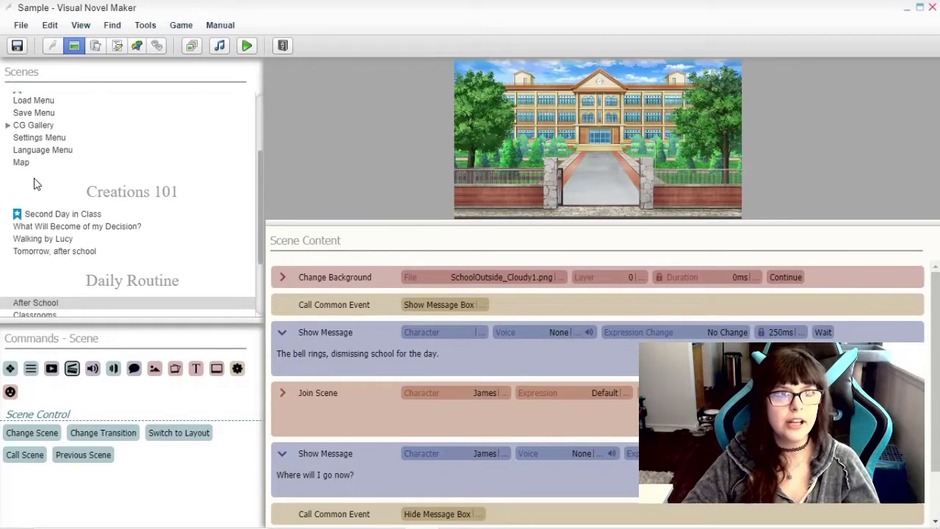
In the Map scene, close the hotspot dialogs and add an Idle after Show Image Map.
left_click(26, 163)
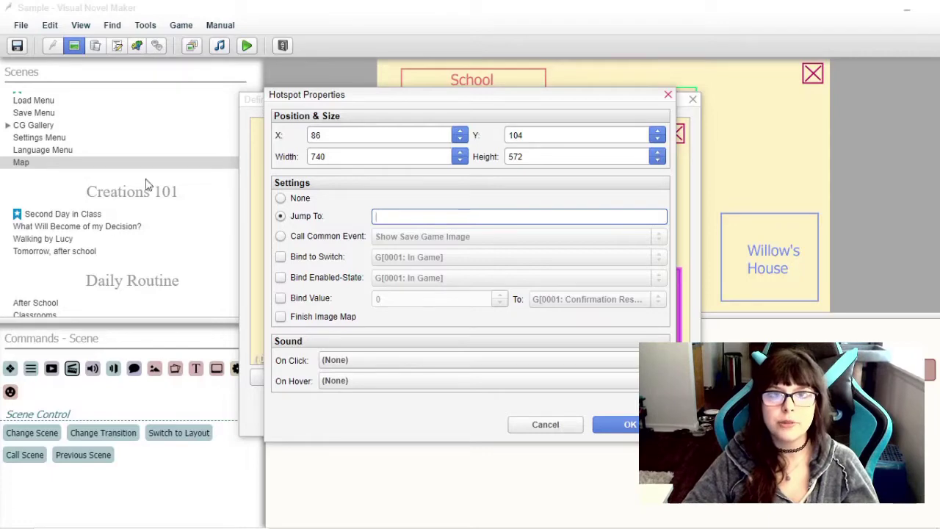
left_click(545, 424)
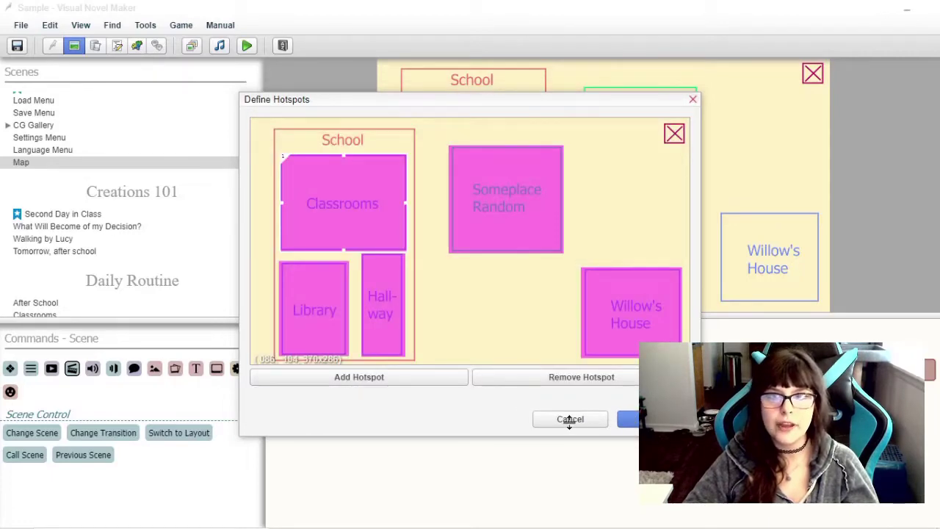
left_click(570, 419)
left_click(221, 492)
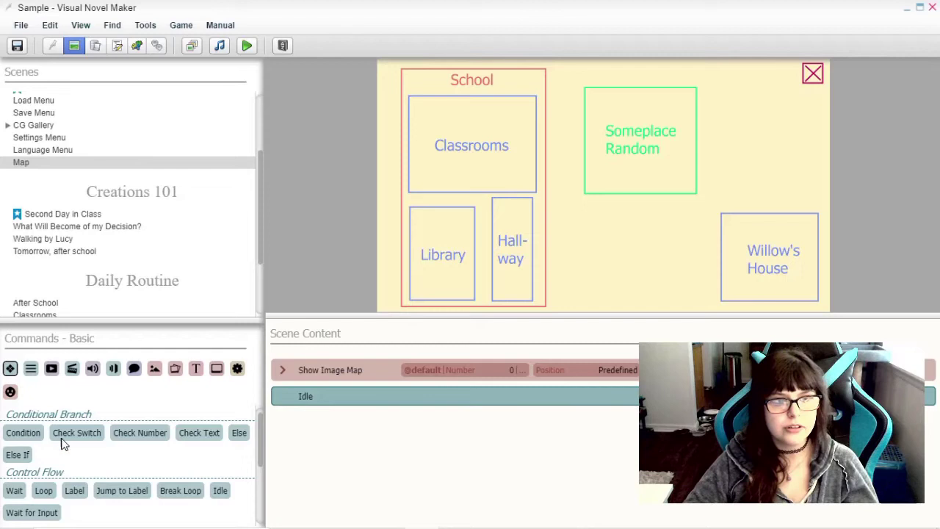
Add a Label command named 'classrooms' to the Map scene.
left_click(77, 491)
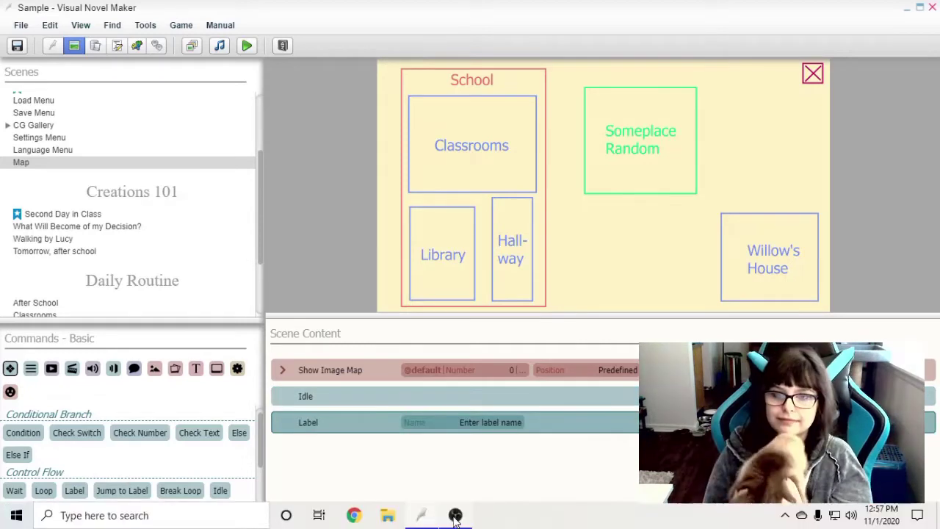
left_click(490, 423)
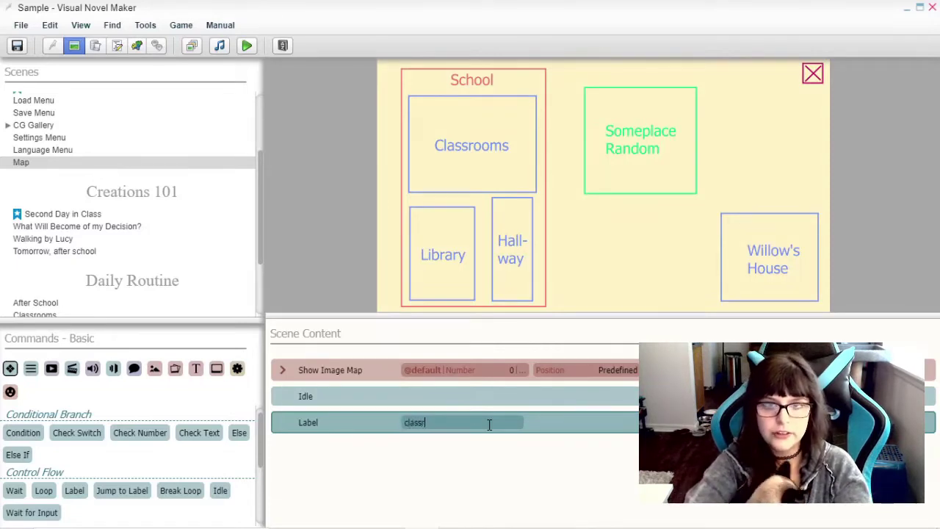
type("classrooms")
key("Return")
Add a Change Scene to Daily Routine > Classrooms after the classrooms label.
left_click(73, 370)
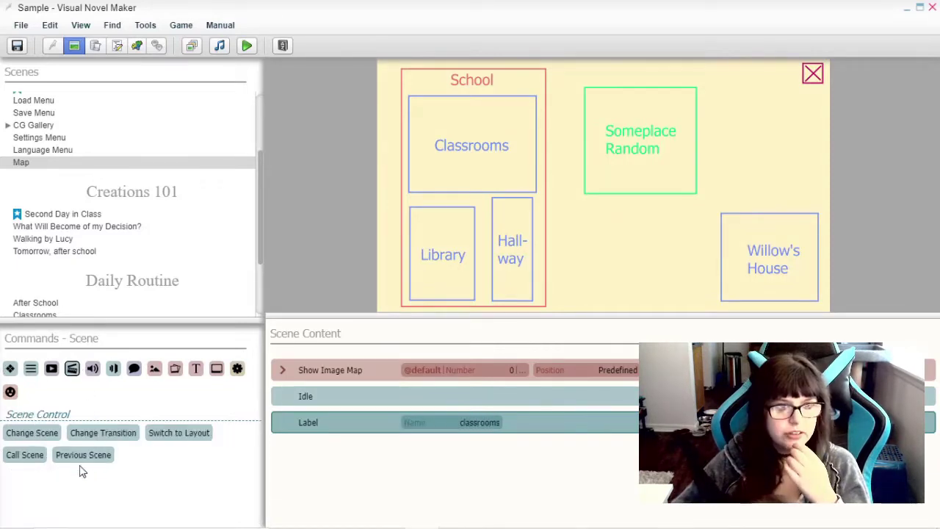
left_click(31, 433)
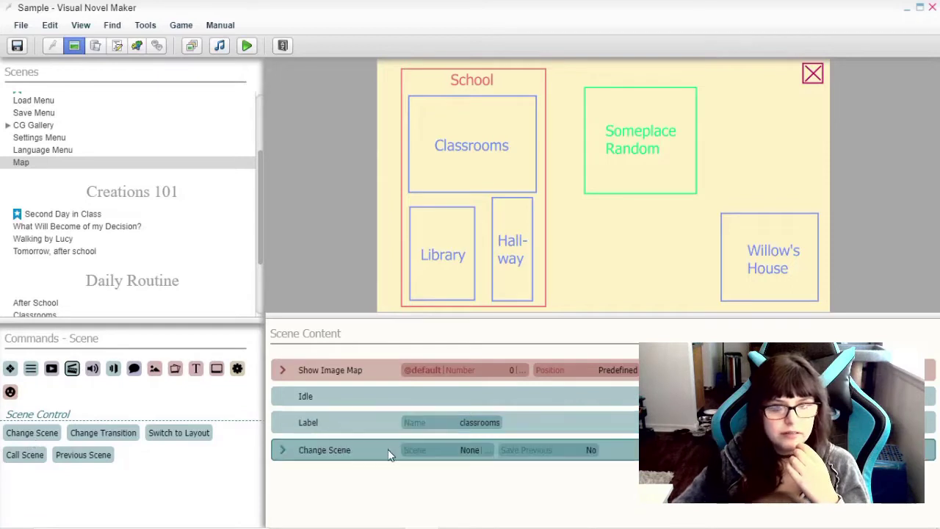
left_click(436, 452)
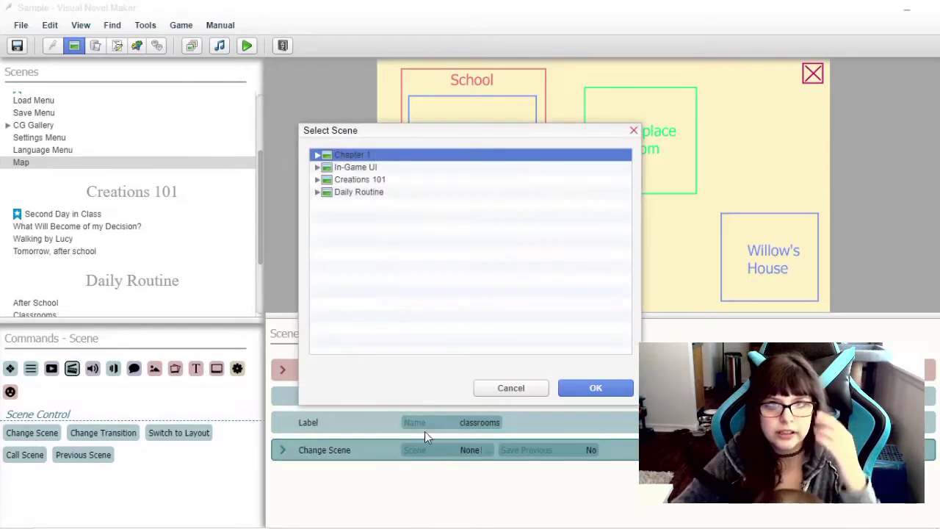
left_click(319, 192)
left_click(364, 217)
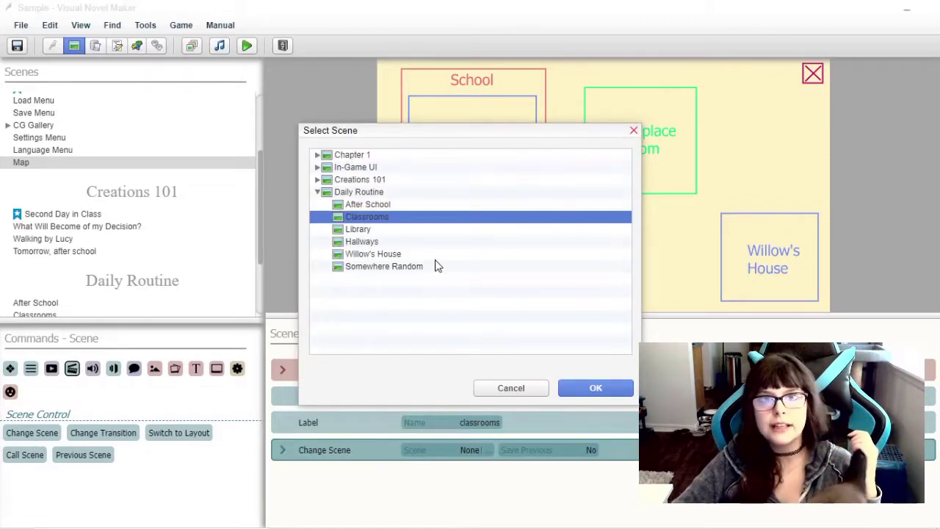
left_click(596, 388)
Copy the classrooms label, paste it at the end, and rename it 'library'.
right_click(317, 423)
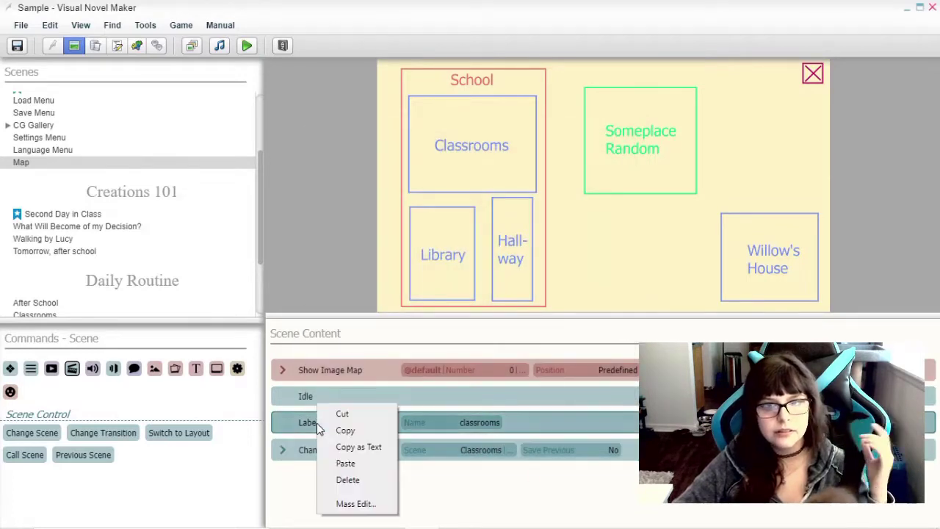
left_click(346, 431)
right_click(351, 451)
left_click(400, 393)
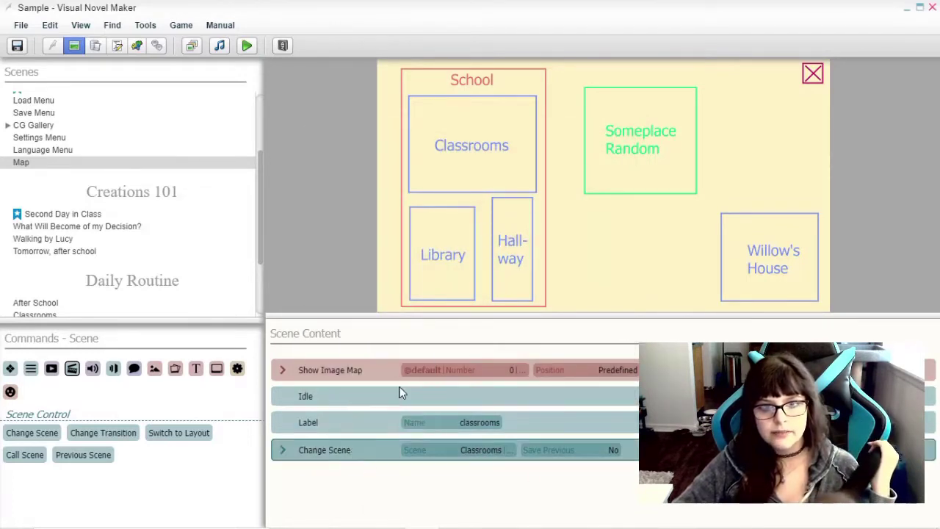
left_click(471, 477)
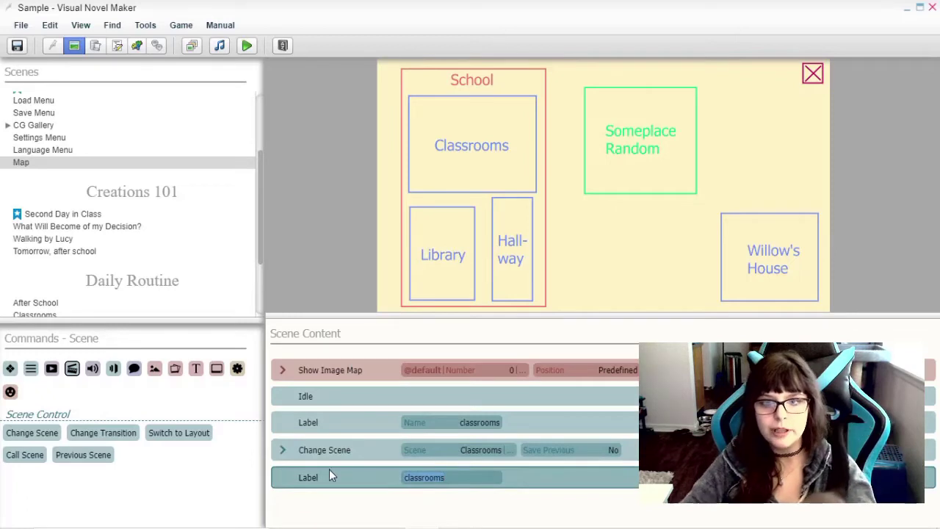
key("BackSpace")
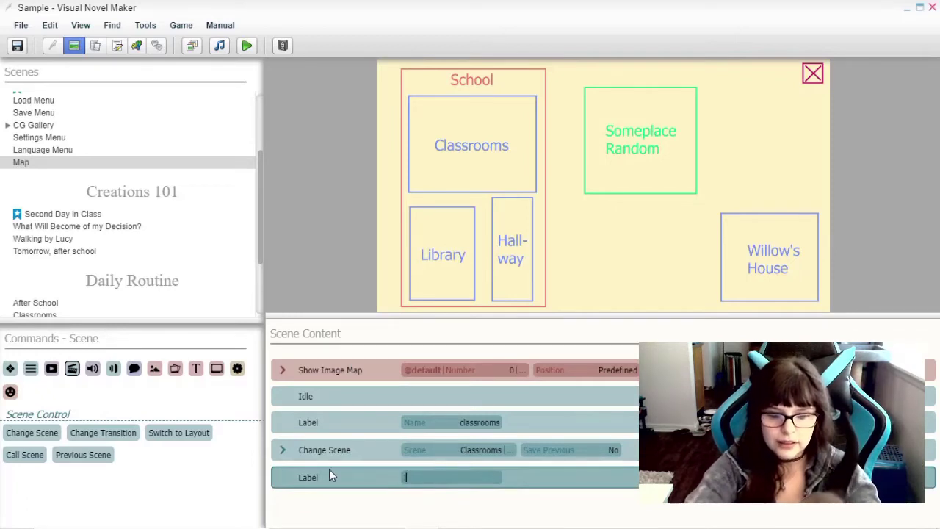
type("library")
key("Return")
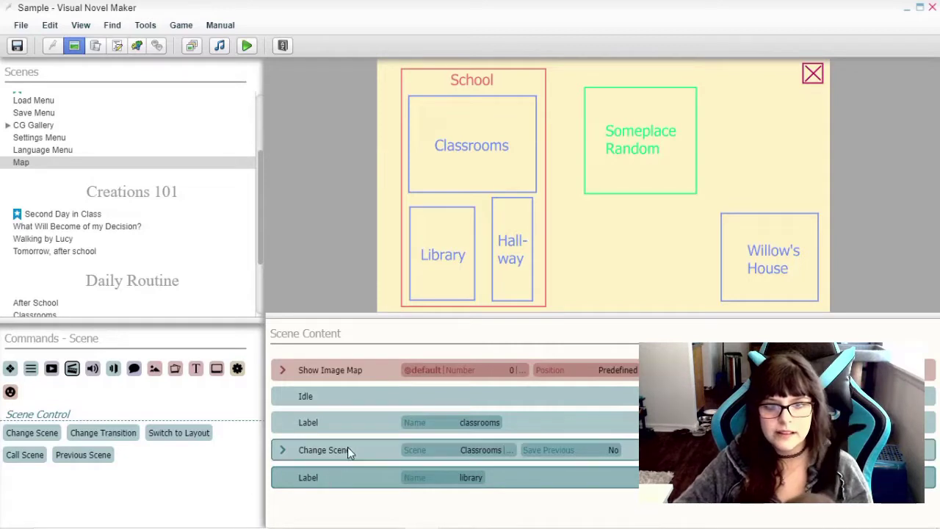
Paste a copy of the Classrooms scene change below the library label.
right_click(348, 447)
left_click(376, 342)
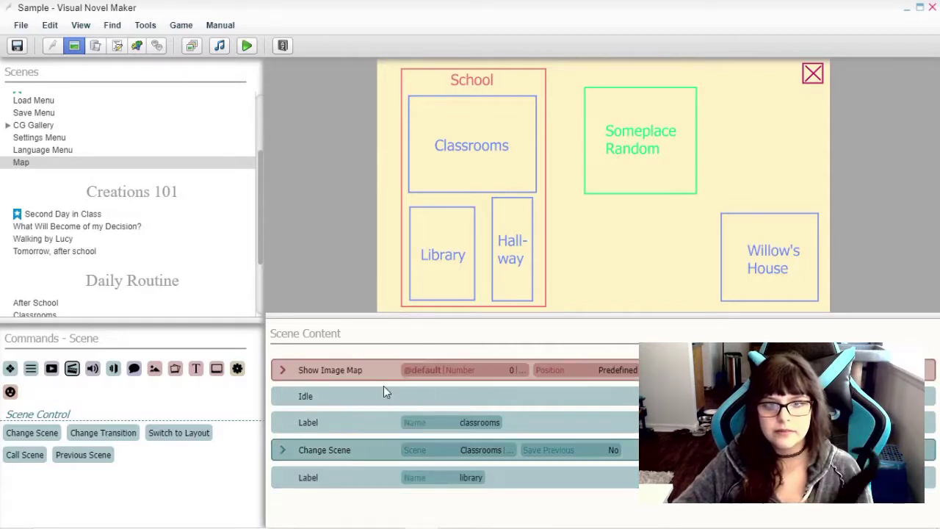
right_click(372, 472)
left_click(401, 400)
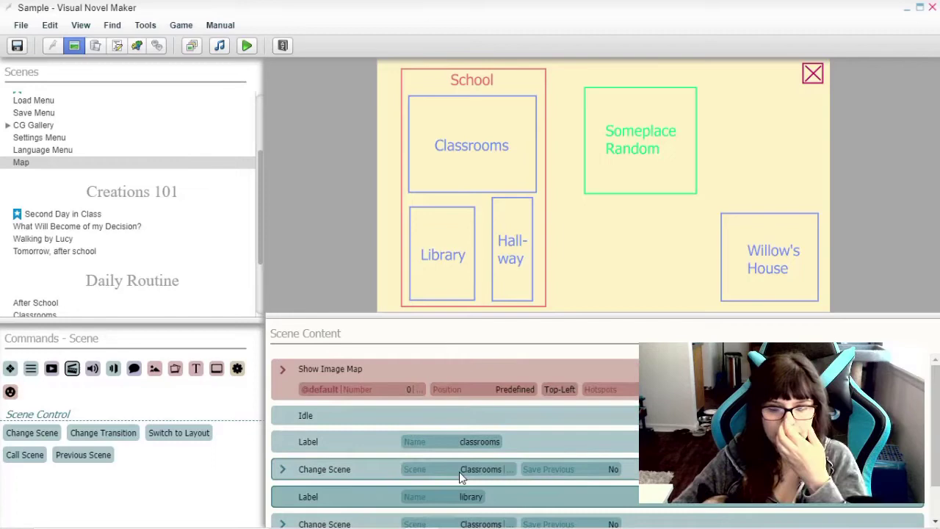
left_click(469, 477)
Point the pasted scene change to Library and add a 'hallway' label below it.
left_click(359, 229)
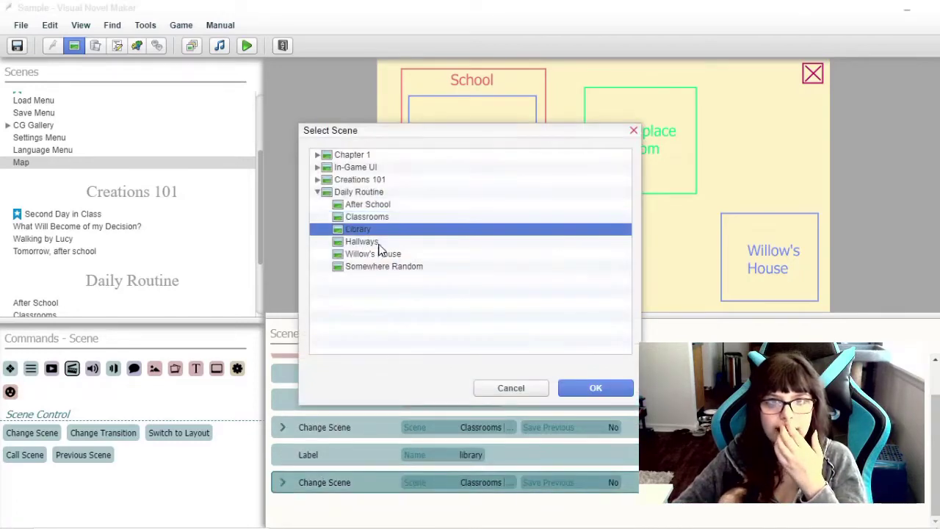
left_click(596, 388)
right_click(397, 483)
left_click(387, 404)
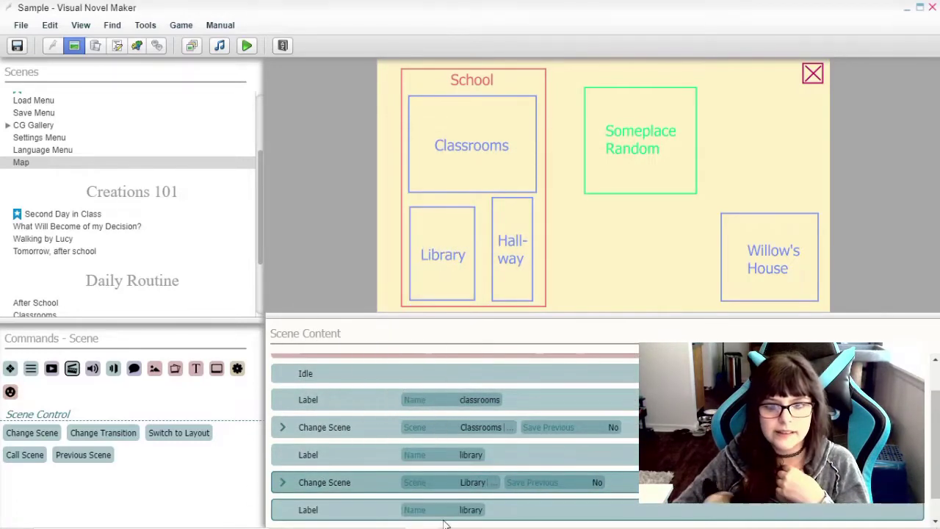
left_click(418, 509)
type("hallway")
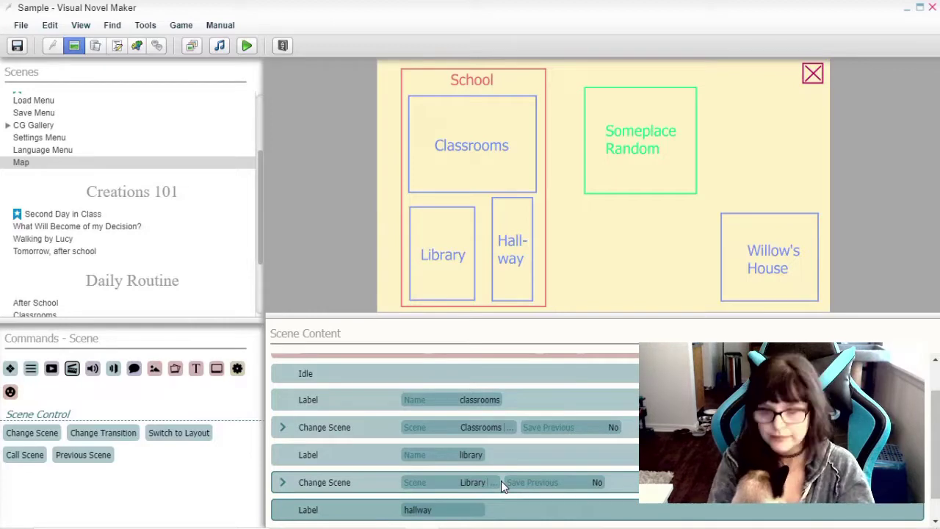
key("Return")
Add a scene change to Hallways under the hallway label.
scroll(440, 477, "down", 1)
left_click(372, 455)
right_click(389, 481)
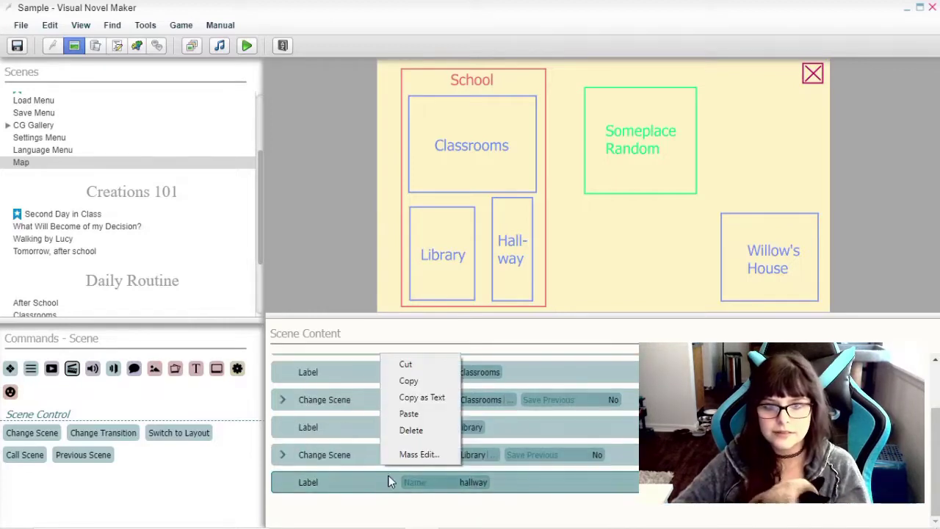
left_click(409, 416)
left_click(470, 510)
double_click(360, 243)
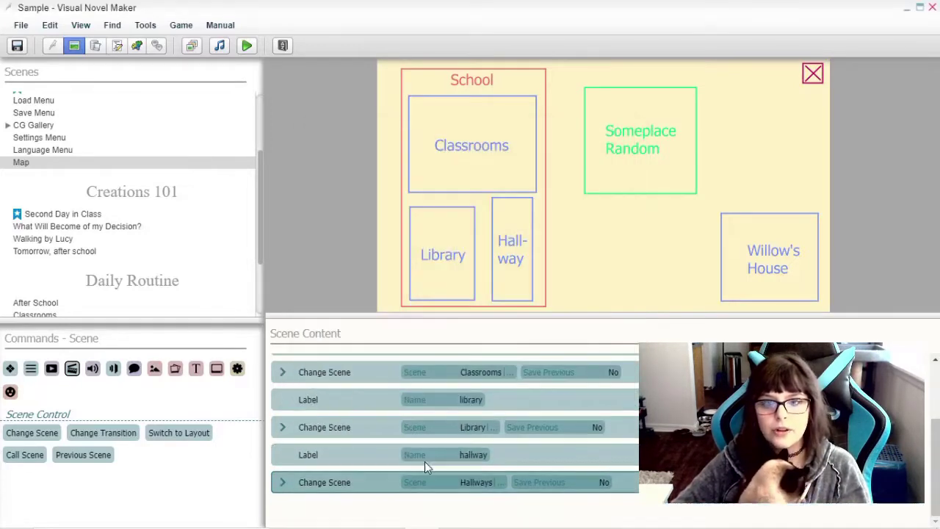
Duplicate the hallway label and Hallways scene change pair at the end of the list.
right_click(330, 485)
left_click(308, 457)
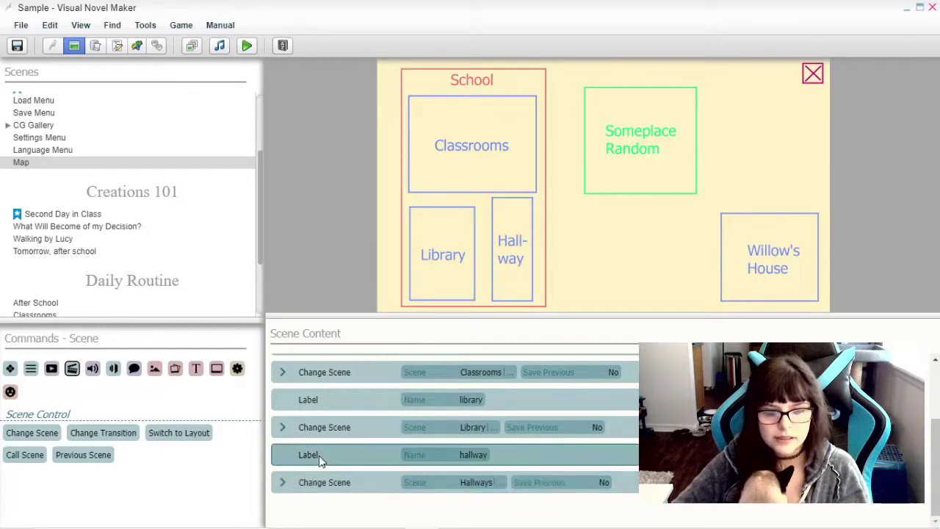
right_click(338, 454)
left_click(371, 346)
right_click(346, 457)
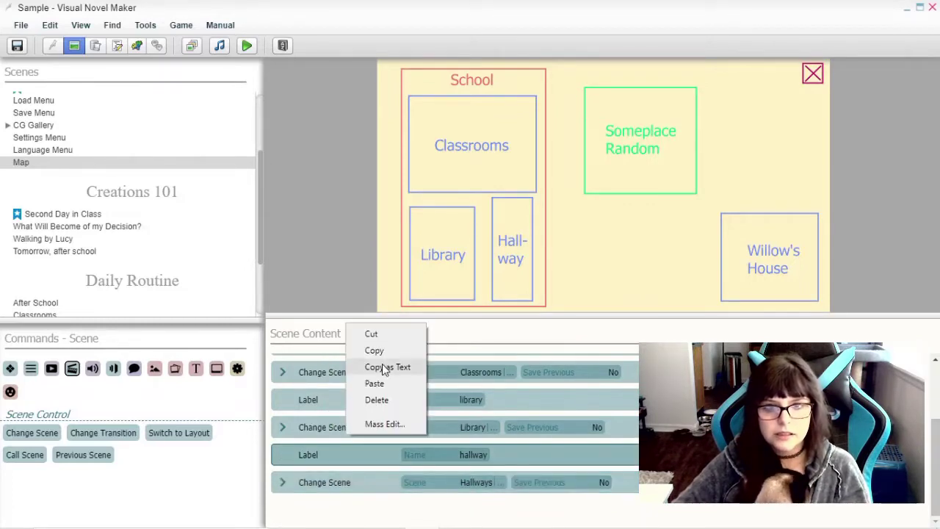
left_click(358, 484)
right_click(358, 484)
left_click(399, 409)
right_click(369, 477)
left_click(369, 478)
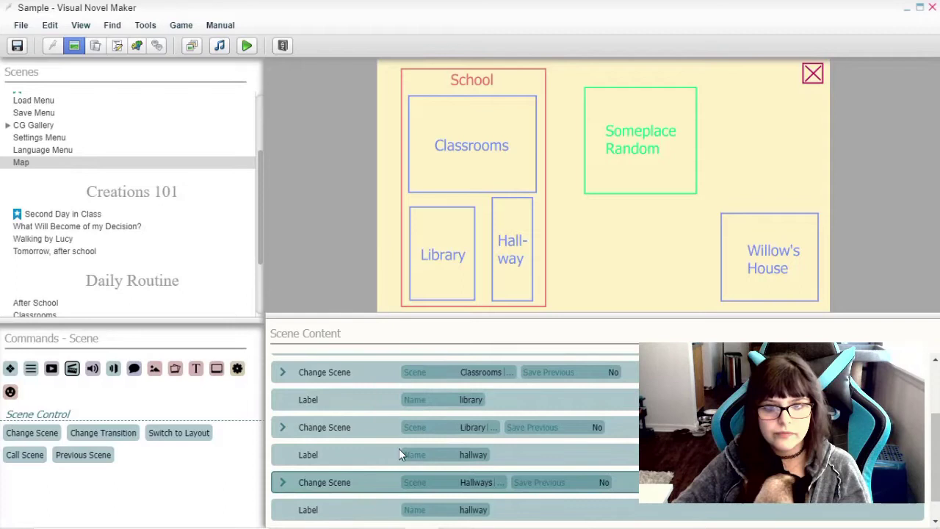
Rename the duplicated label to willows house and point its scene change to Willow's House.
right_click(384, 510)
left_click(413, 439)
double_click(349, 460)
type("s")
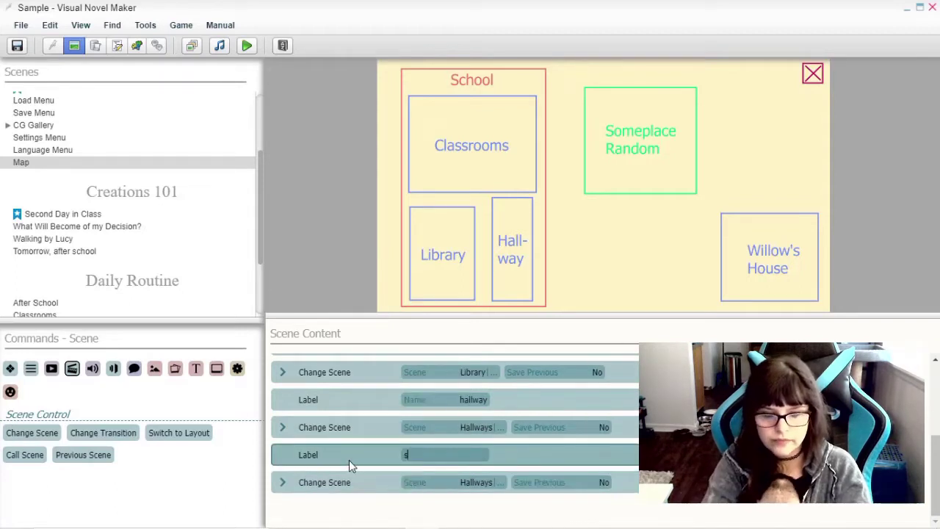
type("illows house")
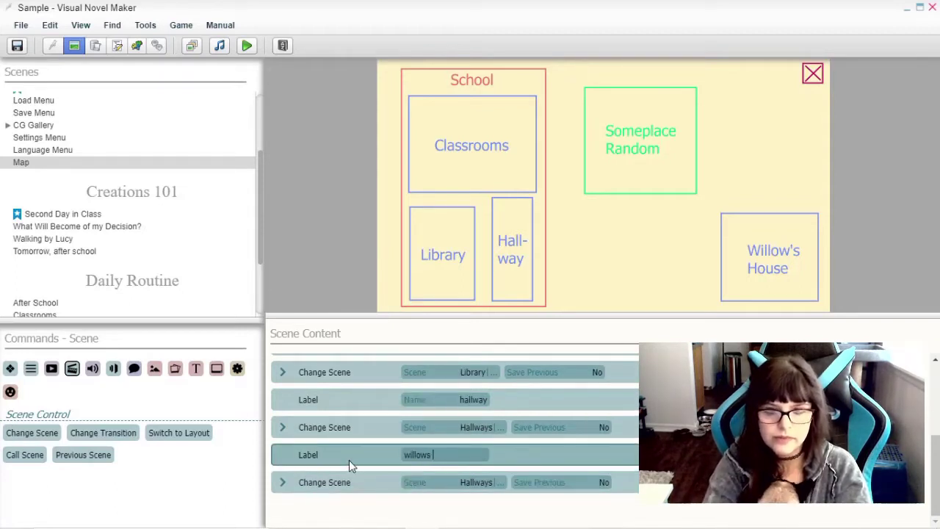
key("Return")
left_click(478, 482)
left_click(376, 254)
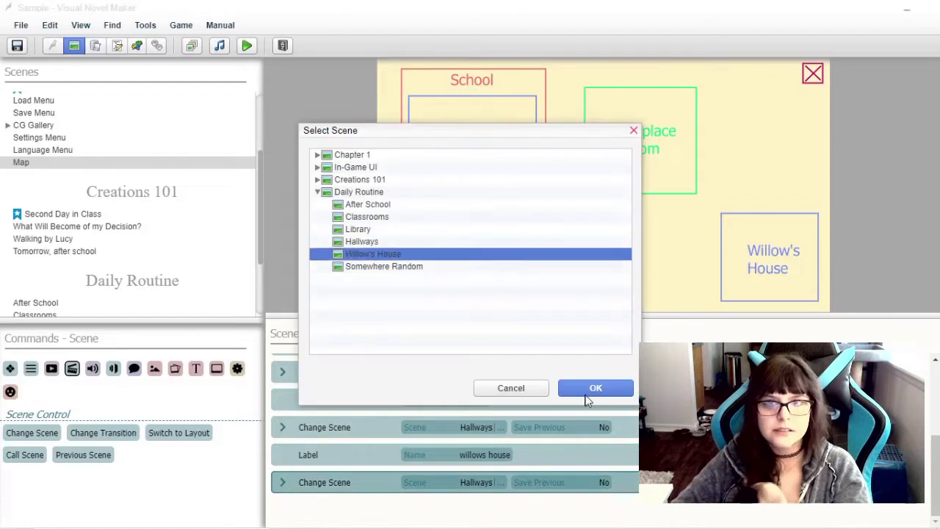
left_click(588, 390)
Add a 'someplace random' label with a scene change to Somewhere Random.
right_click(343, 433)
left_click(373, 377)
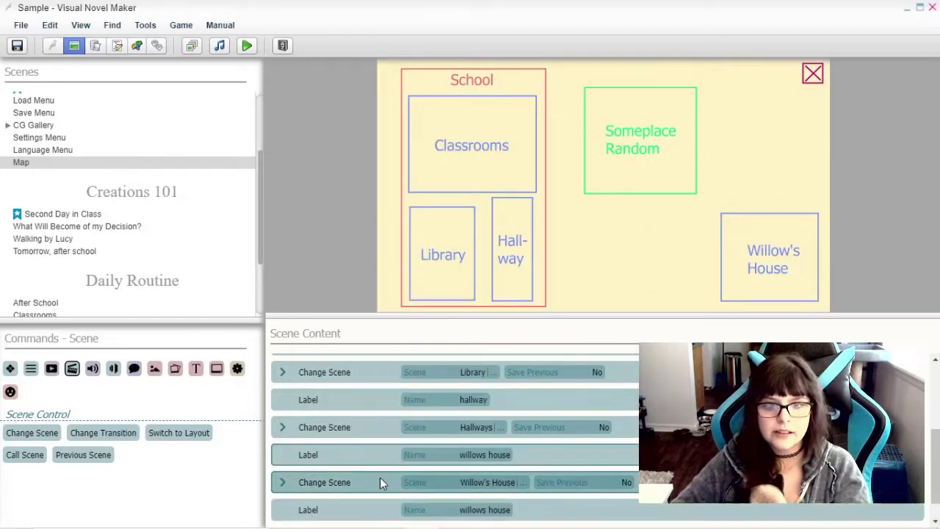
left_click(388, 478)
type("some")
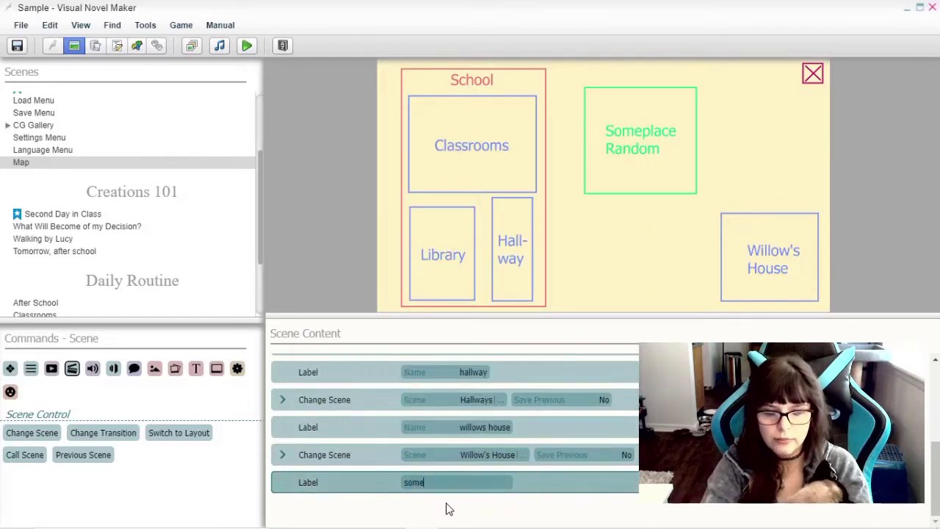
type("place random")
right_click(354, 477)
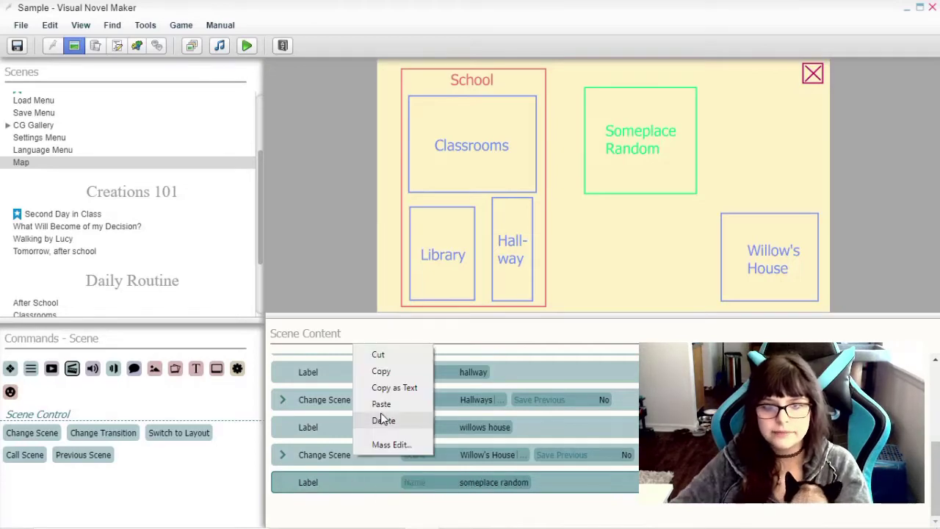
left_click(381, 404)
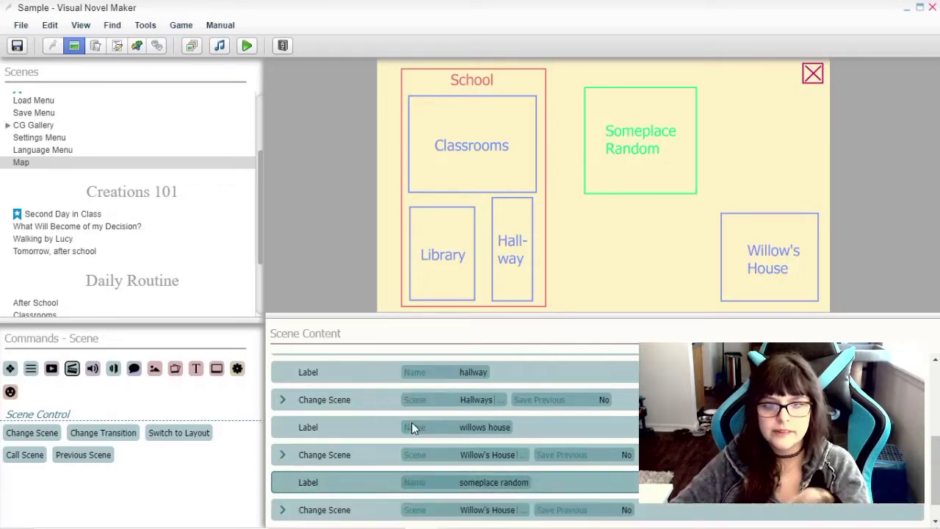
left_click(415, 510)
left_click(383, 266)
Add Idle commands after the Somewhere Random, Willow's House, Hallways and Classrooms scene changes.
left_click(609, 392)
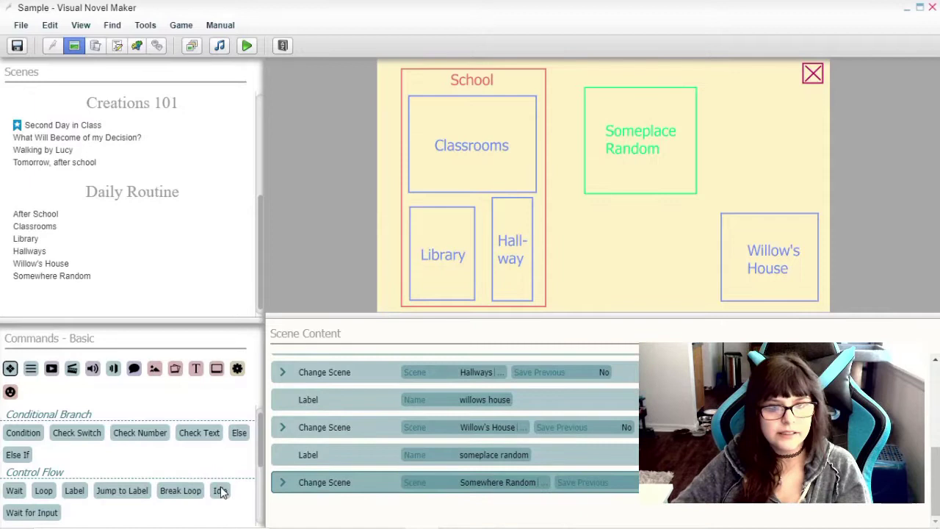
left_click(221, 489)
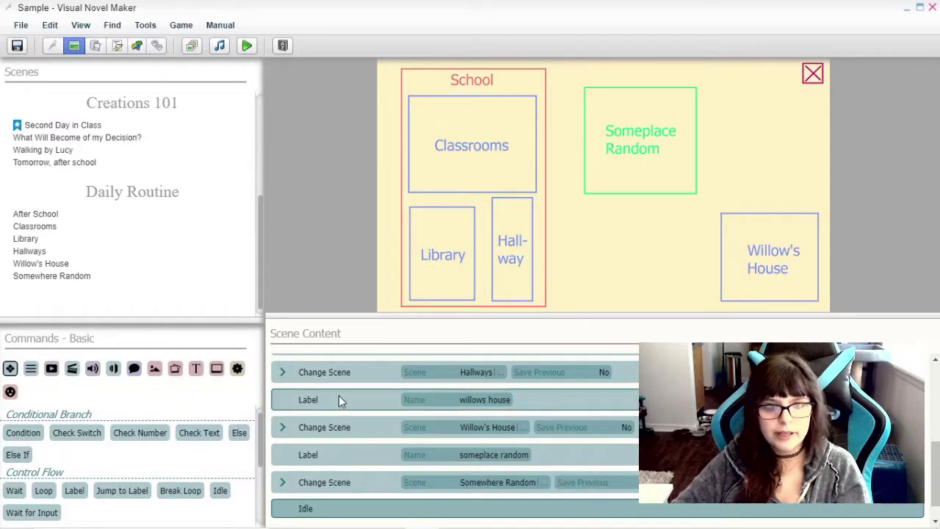
left_click(328, 425)
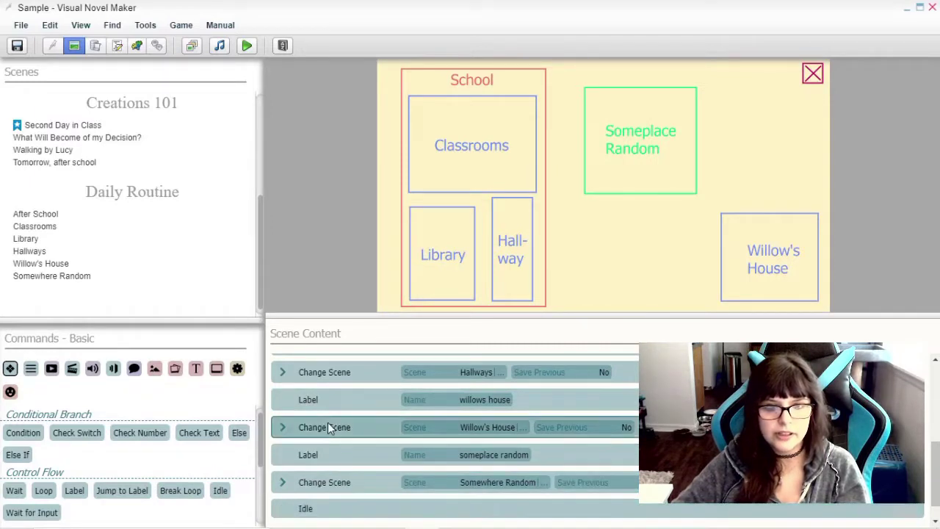
left_click(220, 490)
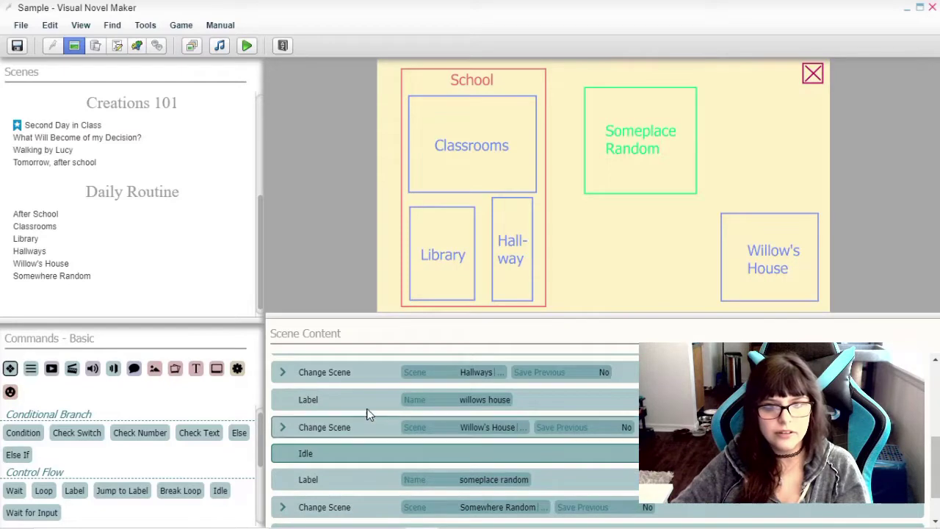
left_click(344, 372)
left_click(220, 490)
scroll(362, 425, "up", 3)
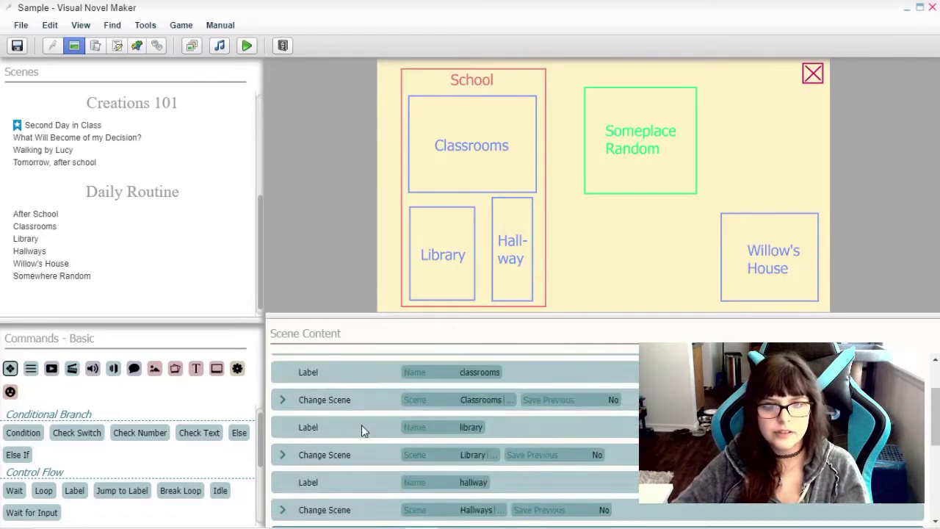
scroll(361, 425, "up", 2)
left_click(351, 468)
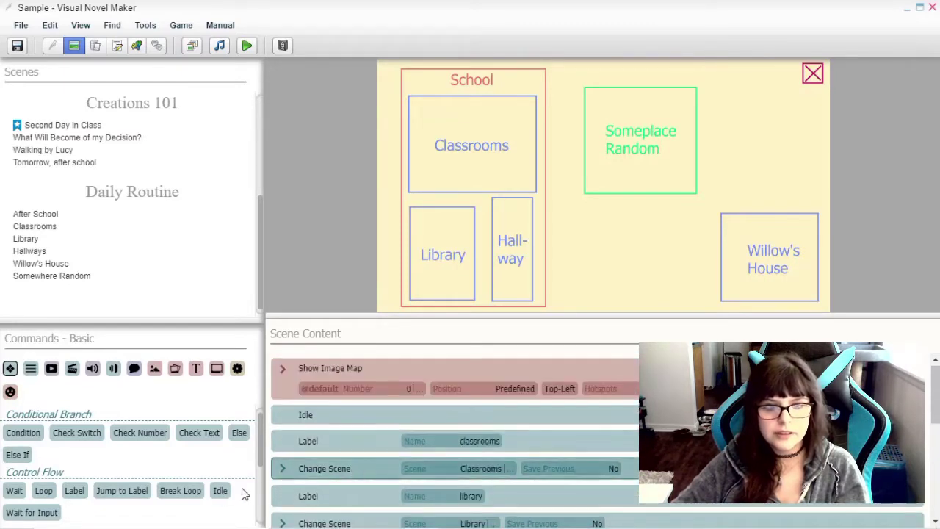
left_click(221, 490)
scroll(409, 474, "down", 6)
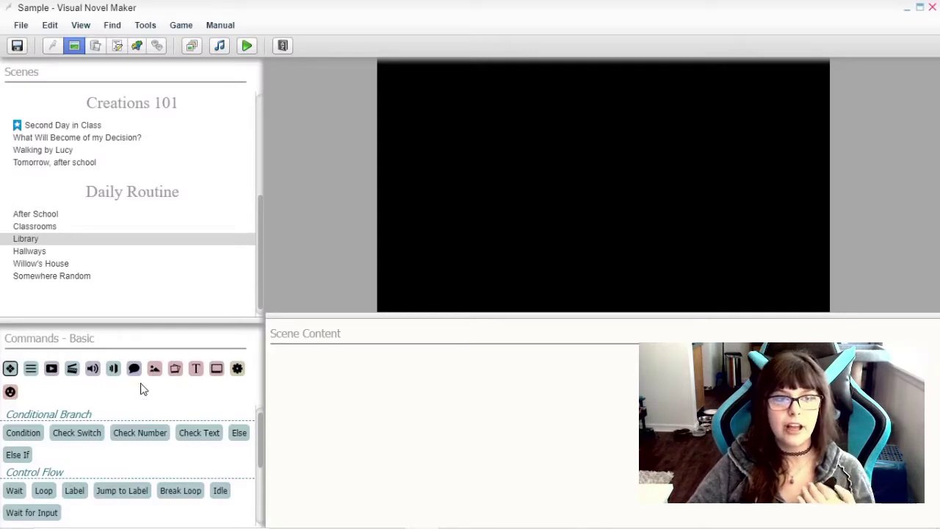
Give the Library scene the LibraryBookshelves_Morning2.png background and Lucy joining with a Normal expression.
left_click(156, 370)
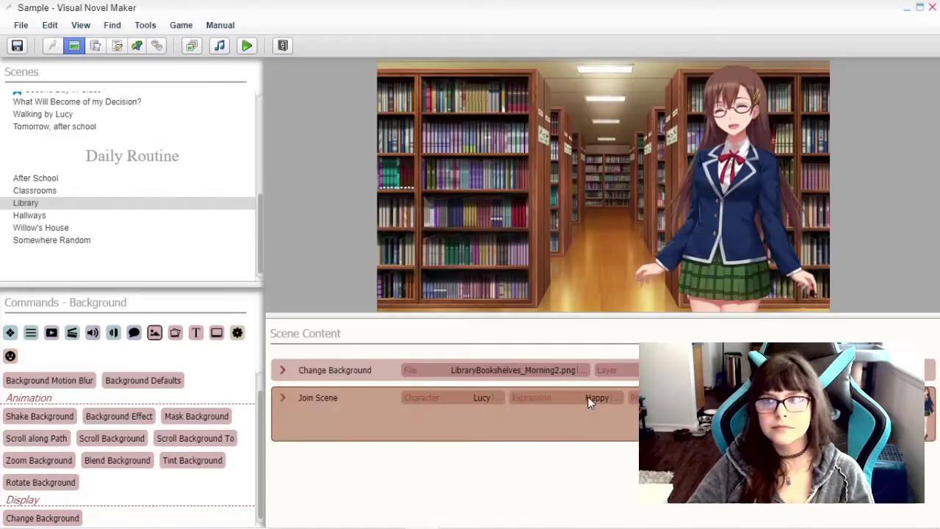
left_click(588, 396)
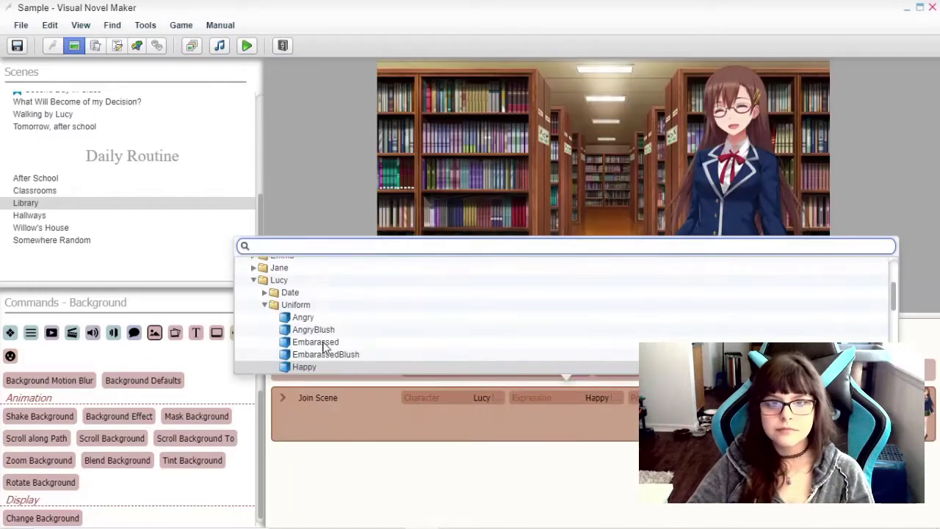
scroll(315, 316, "down", 3)
left_click(313, 324)
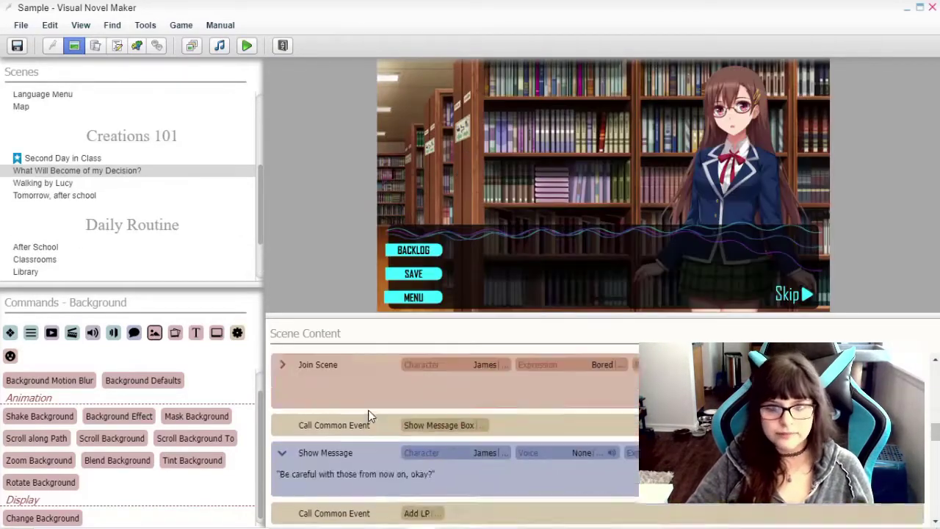
Add a Join Scene command that brings James into the Library scene at a chosen position.
scroll(367, 411, "down", 3)
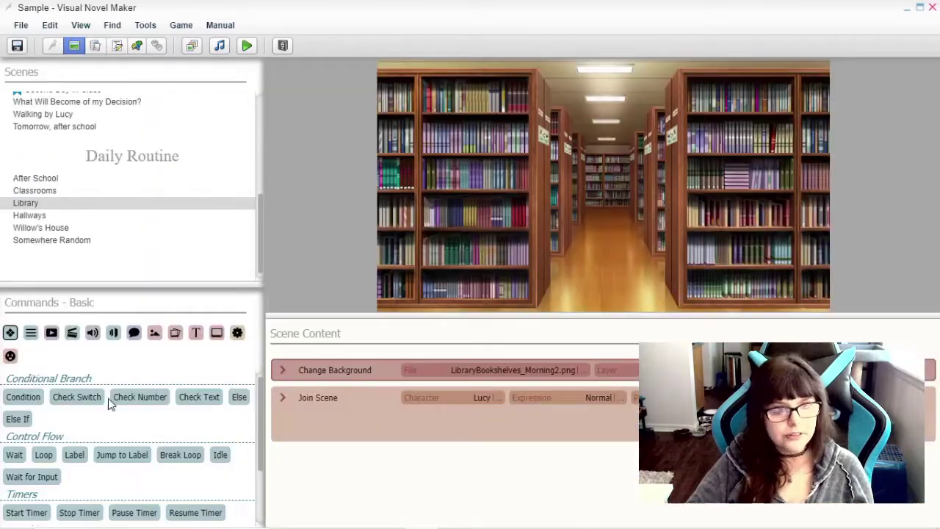
left_click(139, 397)
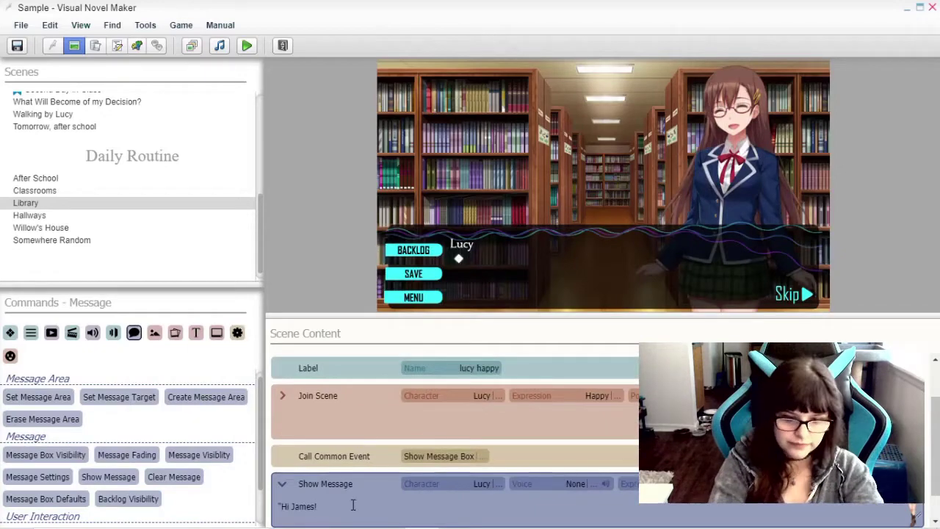
type(".")
left_click(11, 356)
left_click(22, 514)
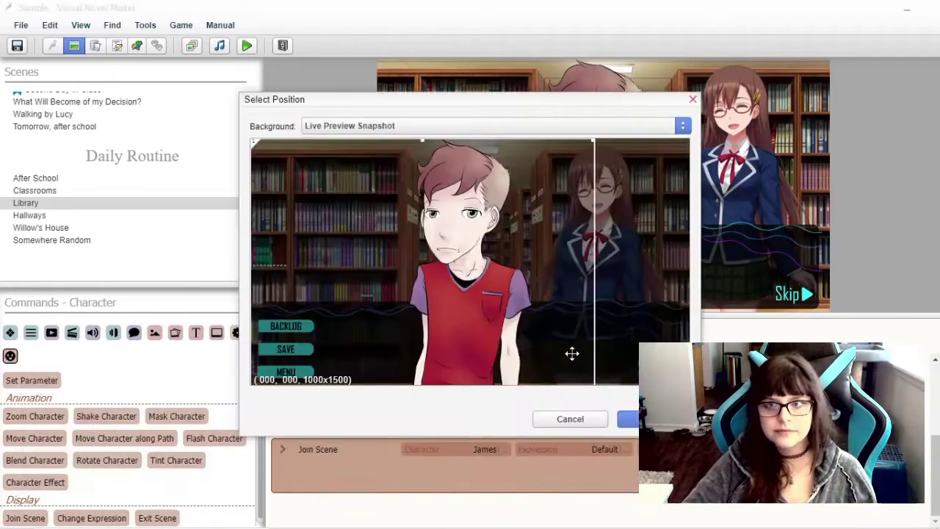
left_click(628, 419)
Add Lucy's first Show Message line with a Happy expression.
left_click(134, 332)
left_click(108, 437)
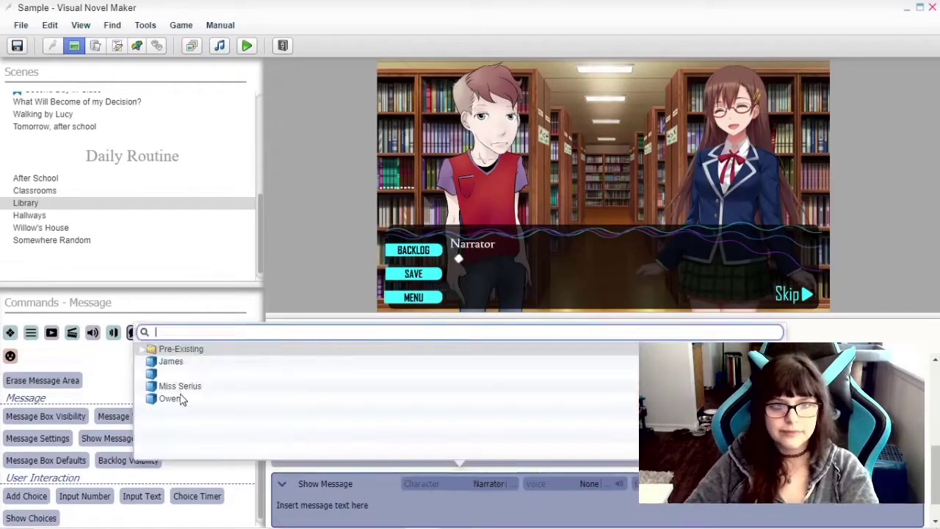
left_click(169, 374)
left_click(624, 449)
left_click(293, 340)
left_click(332, 381)
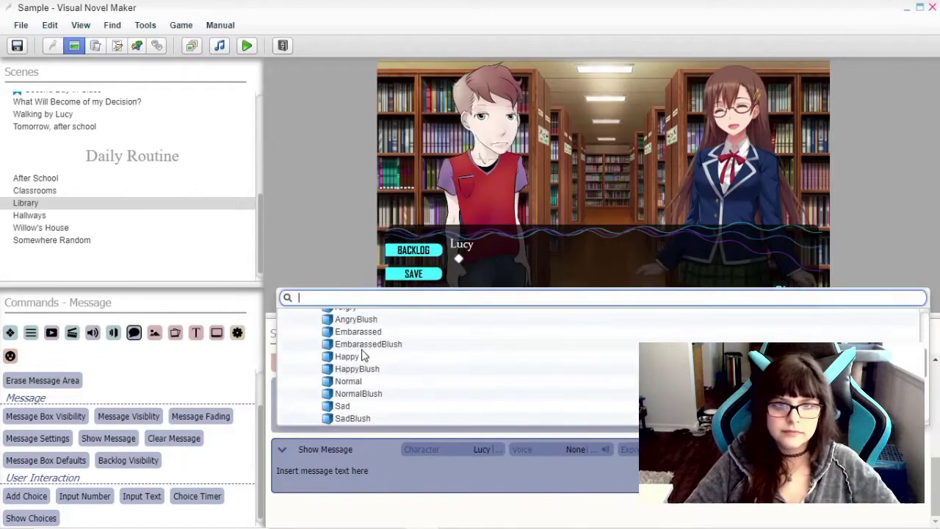
left_click(363, 355)
left_click(353, 473)
type("\"Preyy")
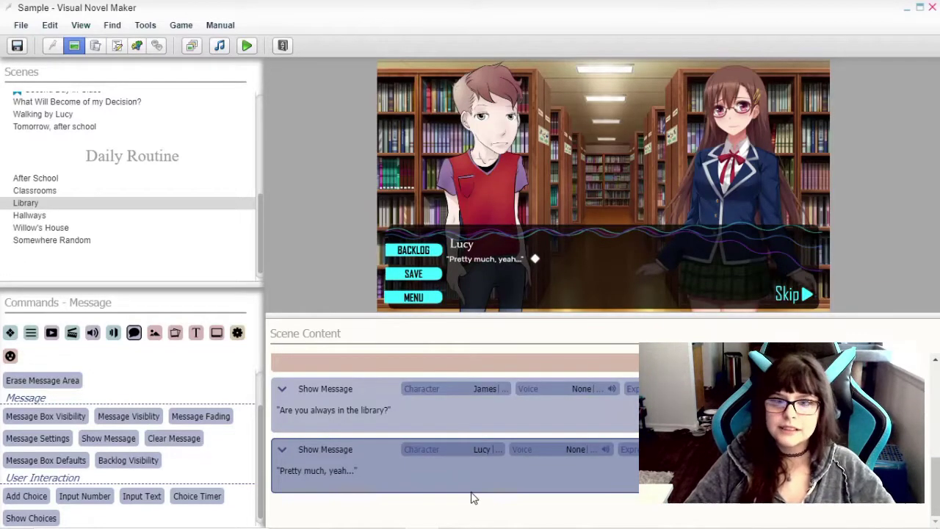
Add Lucy's apology line with a new expression, undoing the stray trailing words.
left_click(108, 438)
left_click(286, 339)
left_click(321, 401)
left_click(377, 380)
left_click(353, 474)
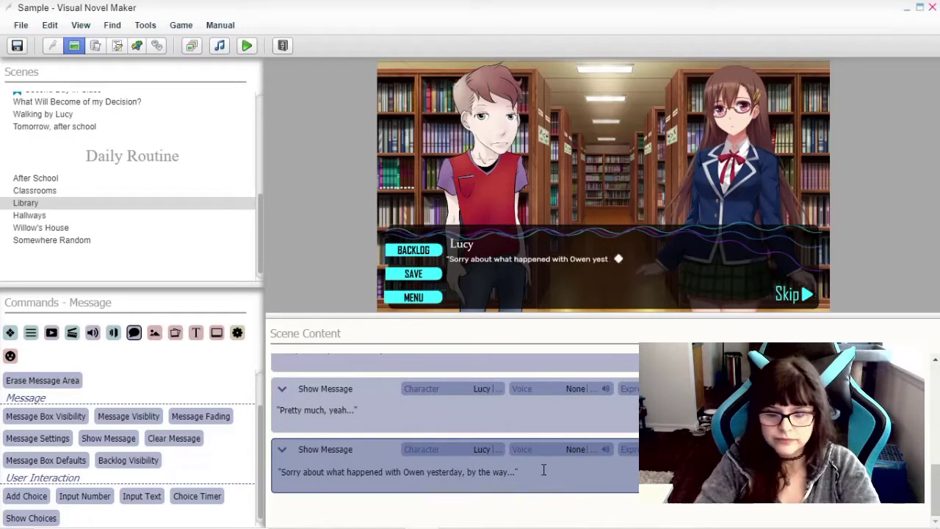
key("ctrl+z")
Add James's reply 'It's fine. I can understand being protective of his girlfriend.' and Lucy's 'Ah! We're not actually... together...'.
left_click(108, 438)
left_click(286, 339)
left_click(321, 401)
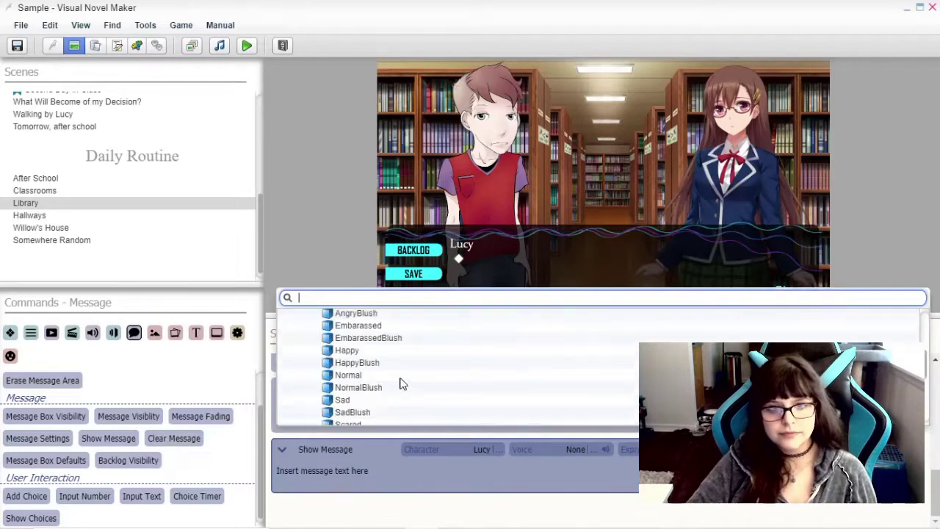
left_click(399, 382)
left_click(371, 471)
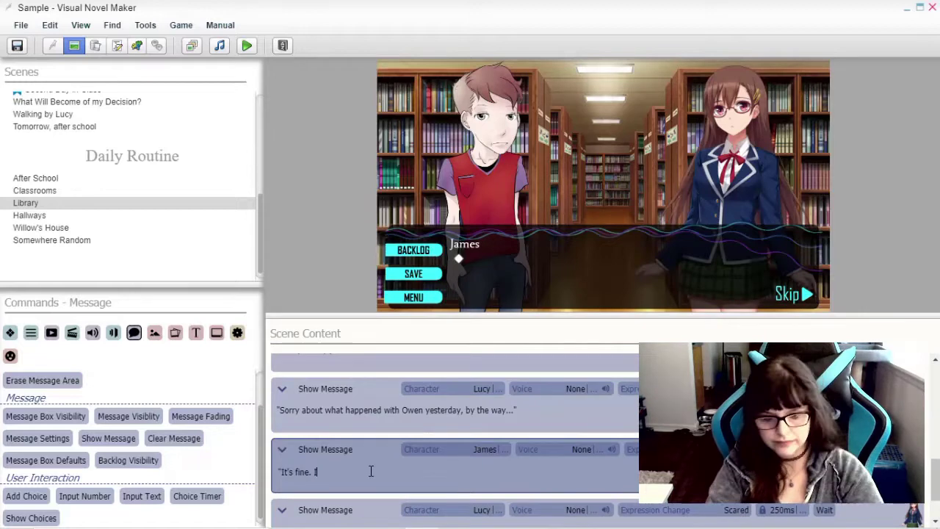
type("\"It's fine. I can understand being protective of his girlfriend.\"")
scroll(388, 447, "down", 1)
left_click(361, 474)
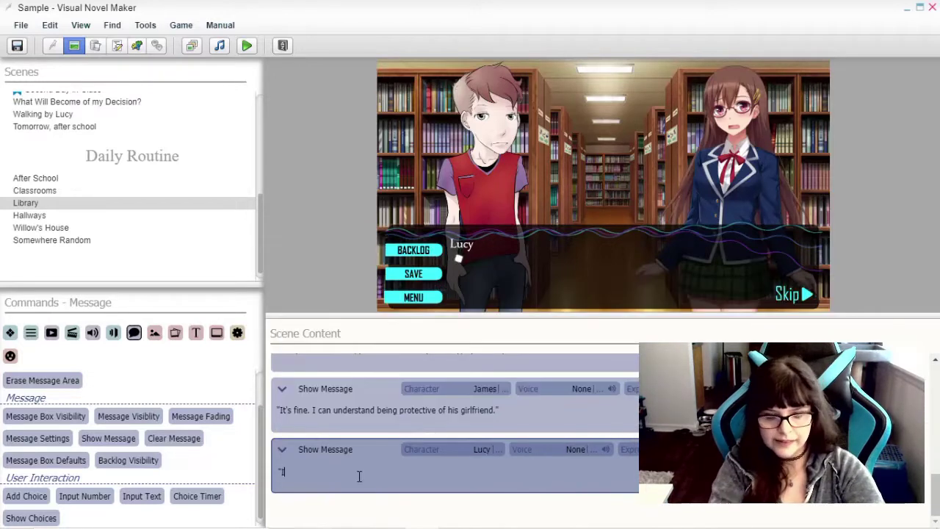
type("\"Ah! We're not actually... together...")
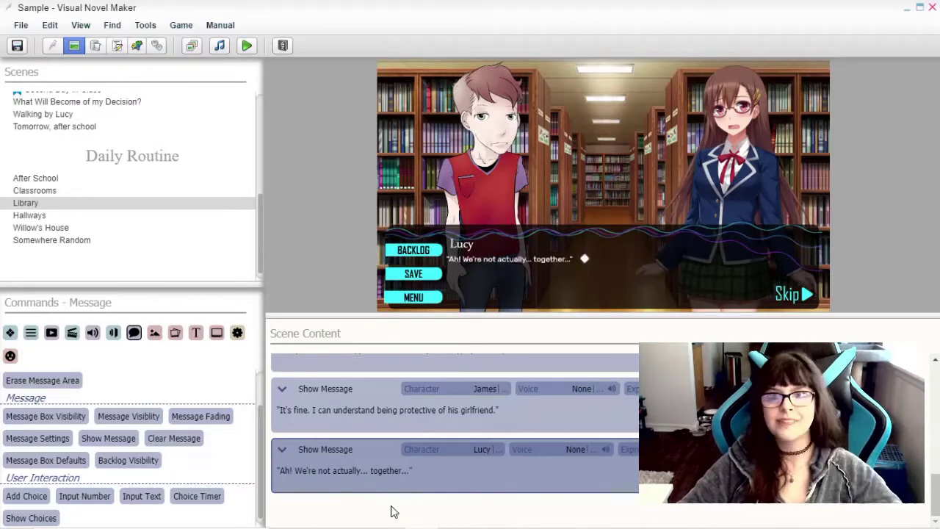
Add Lucy's line 'Can I tell you something?'.
left_click(421, 484)
left_click(176, 371)
left_click(413, 424)
left_click(347, 505)
type("\"Can I tell you something?\"")
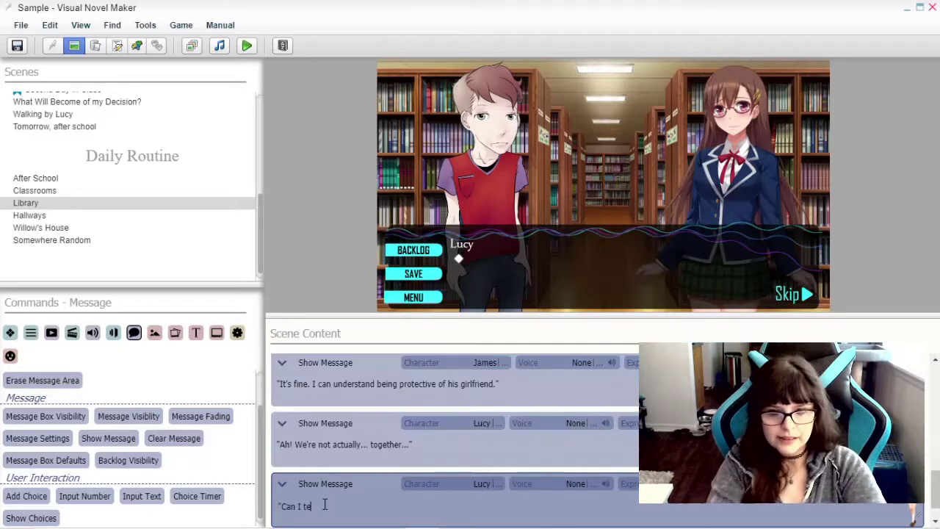
Add James's reply 'Sure, what is it?'.
scroll(428, 507, "down", 1)
left_click(108, 438)
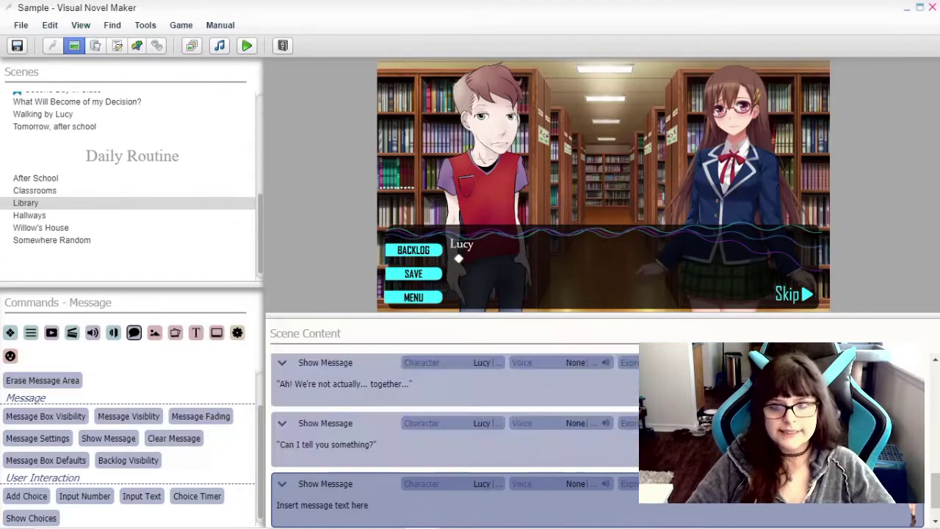
left_click(421, 504)
left_click(409, 428)
scroll(381, 421, "down", 1)
left_click(421, 484)
left_click(409, 441)
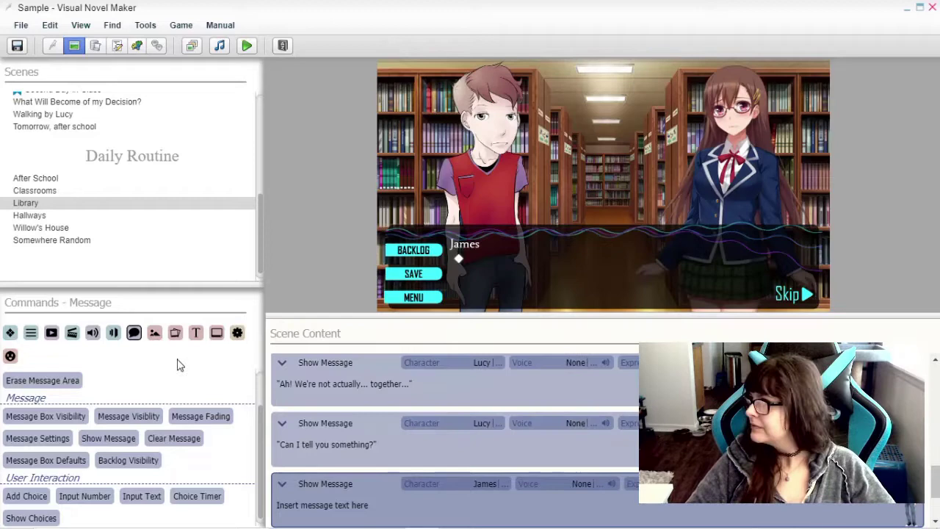
left_click(321, 505)
type("\"Sure, what is it?\"")
Add Lucy's confession line beginning 'I think'.
left_click(108, 438)
scroll(380, 441, "down", 1)
left_click(362, 472)
type("\"")
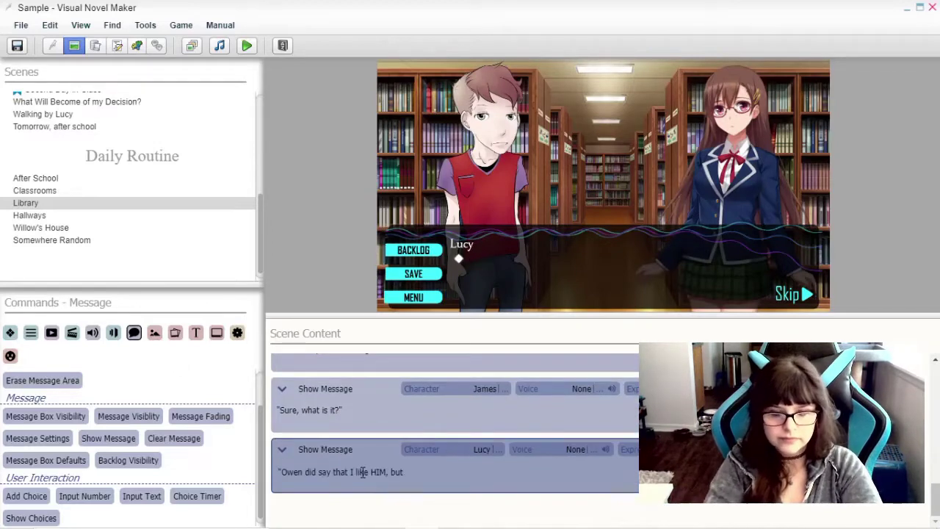
key("BackSpace")
type("I think he's just afraid of being alone.")
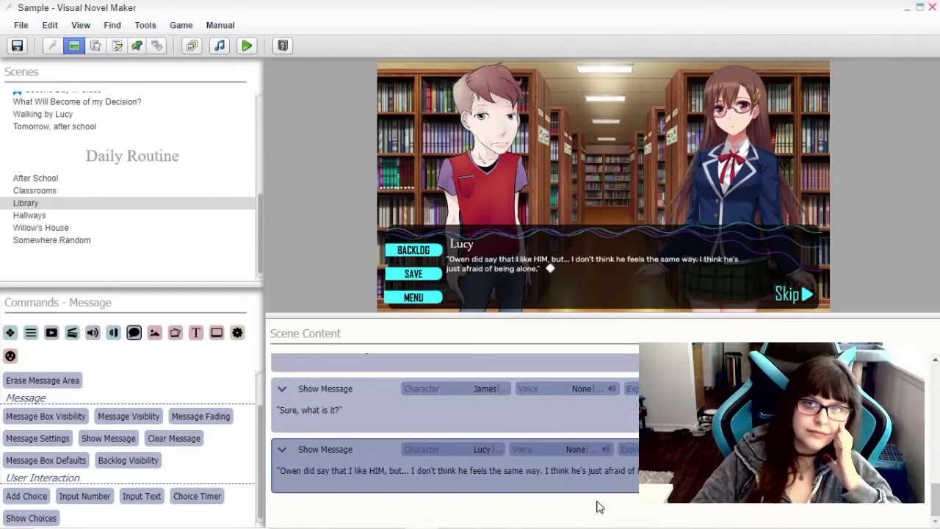
Add the sitting James's line 'Hmmm... That is interesting indeed.' and trim its text.
left_click(597, 507)
left_click(336, 374)
left_click(376, 505)
type("\"H")
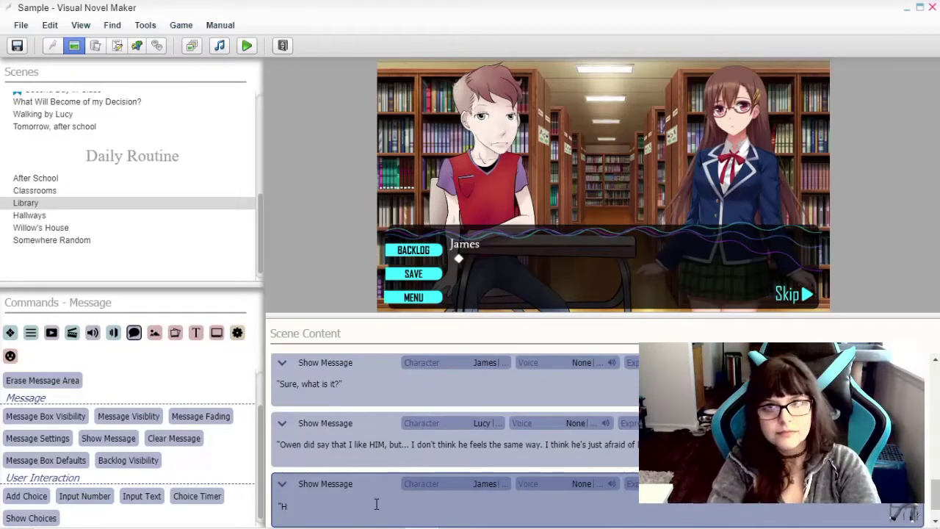
type("mmm... That is interesting indeed.\"")
key("Left")
key("Left")
key("BackSpace")
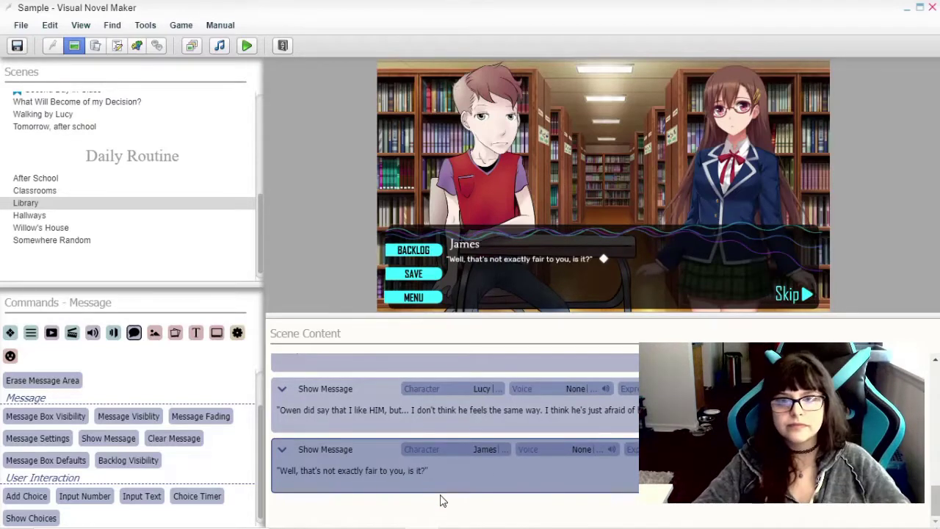
Add Lucy's line 'No, but don't tell him I said anything! Okay?' with a chosen expression.
left_click(441, 500)
left_click(286, 374)
left_click(296, 437)
scroll(367, 411, "down", 3)
left_click(368, 410)
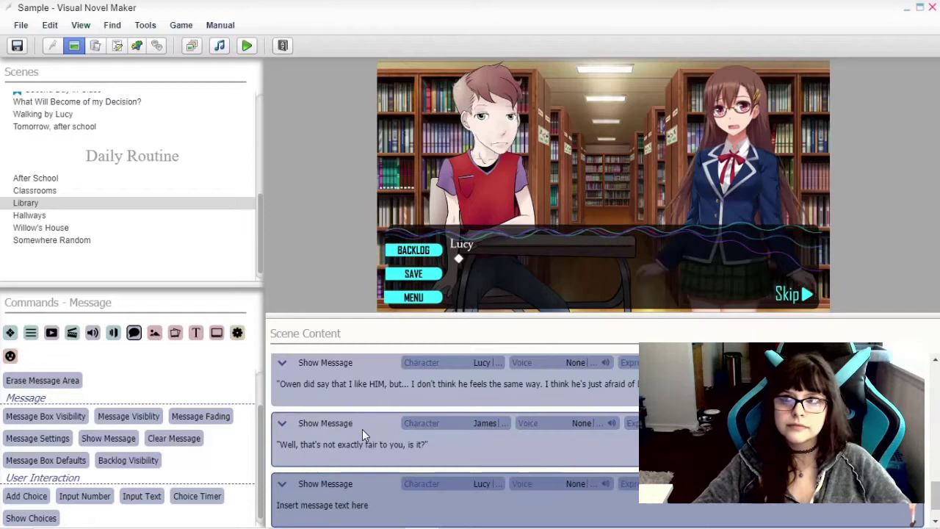
left_click(322, 506)
type("\"No, but  don't tell him I said any")
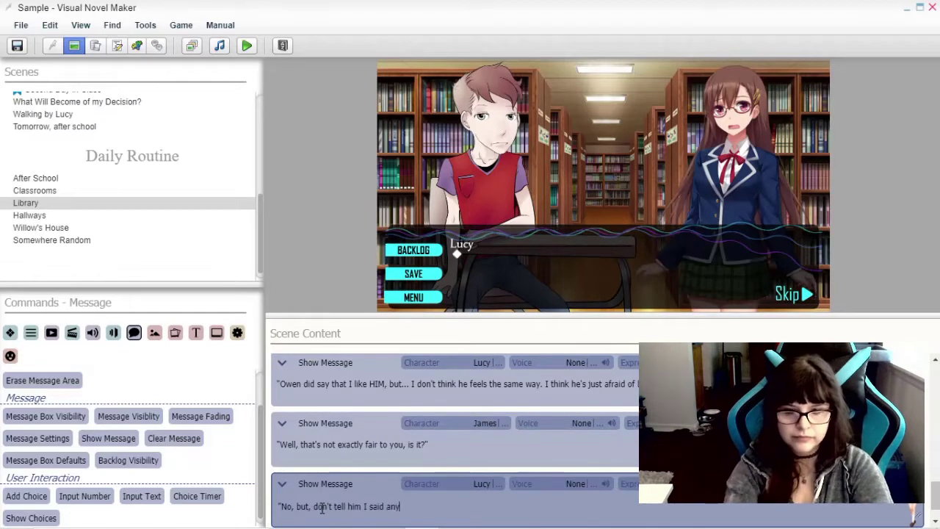
type("thing! Okay?\"")
left_click(406, 519)
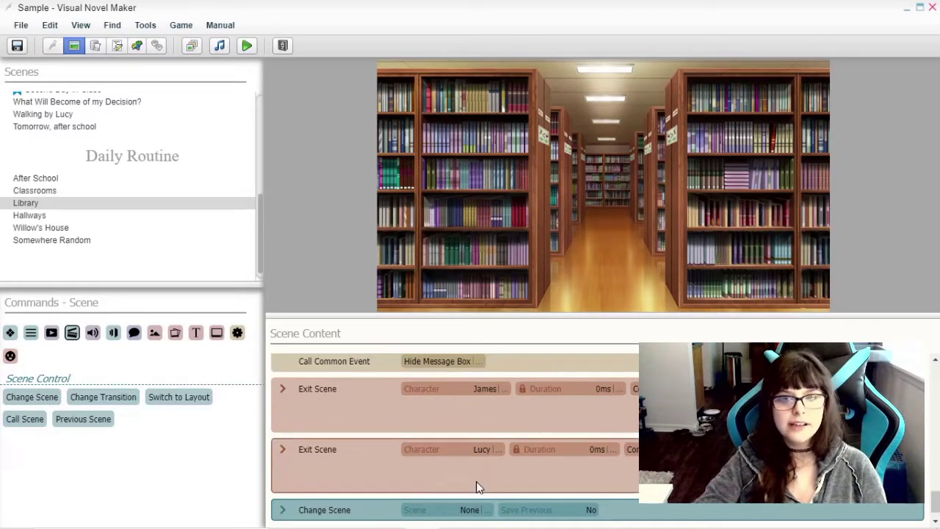
Set the Library's closing Change Scene destination to the Daily Routine After School scene.
left_click(447, 513)
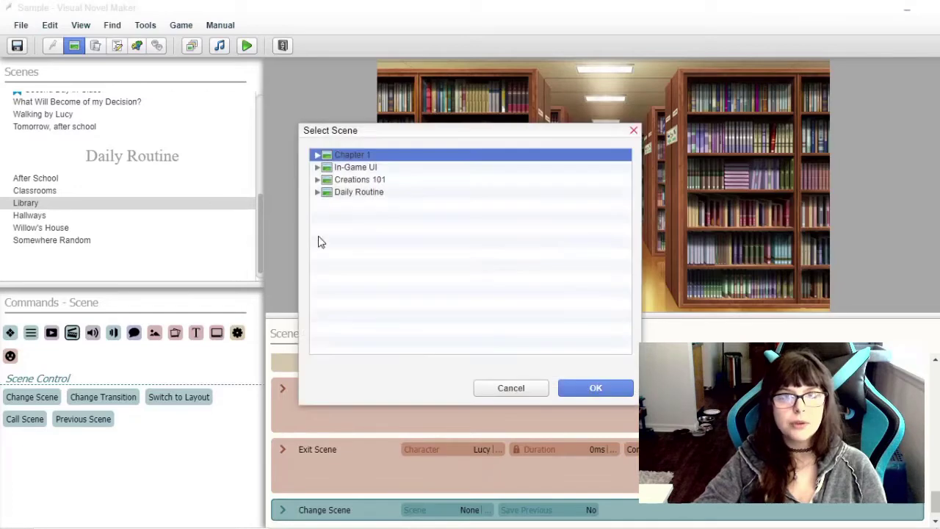
left_click(317, 192)
left_click(343, 206)
left_click(596, 389)
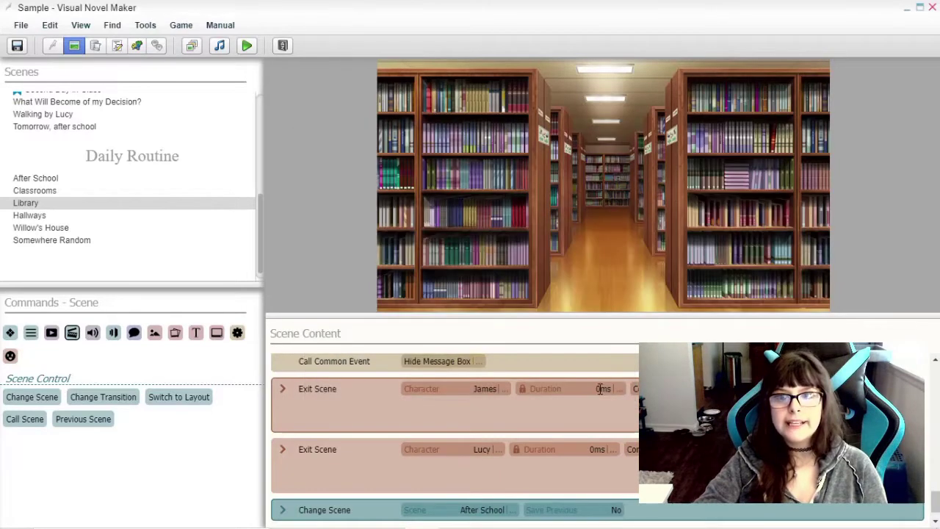
Select Lucy's exit command with the System command category shown.
scroll(371, 470, "down", 1)
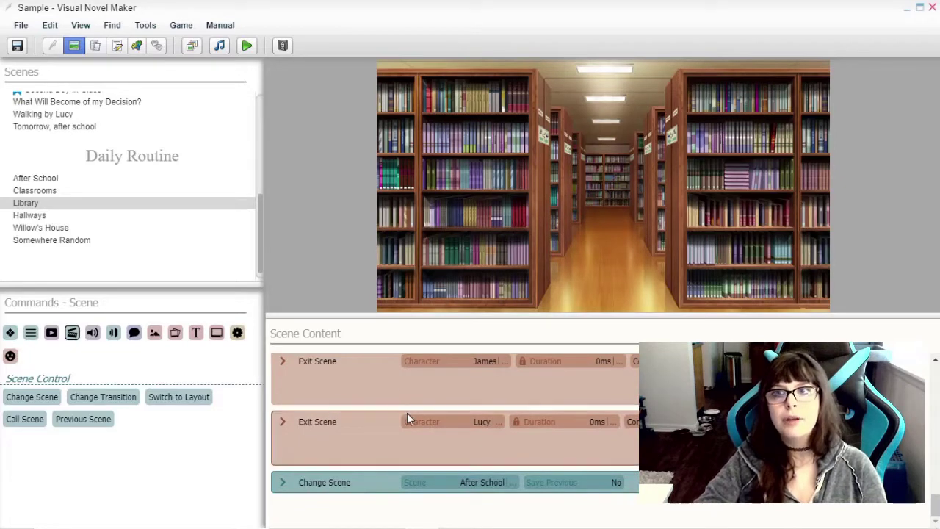
left_click(338, 425)
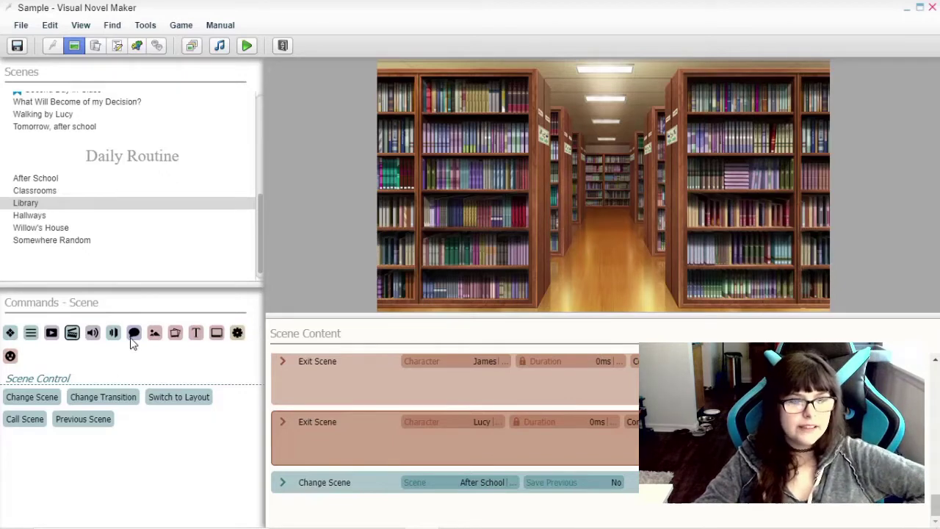
left_click(238, 334)
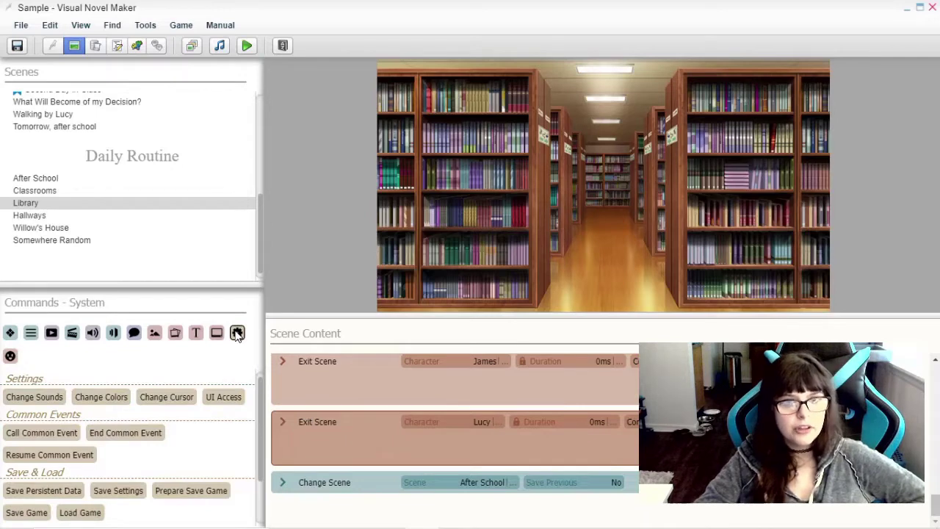
Insert a Call Common Event set to Add LP after Lucy's secret line.
left_click(41, 433)
left_click(168, 281)
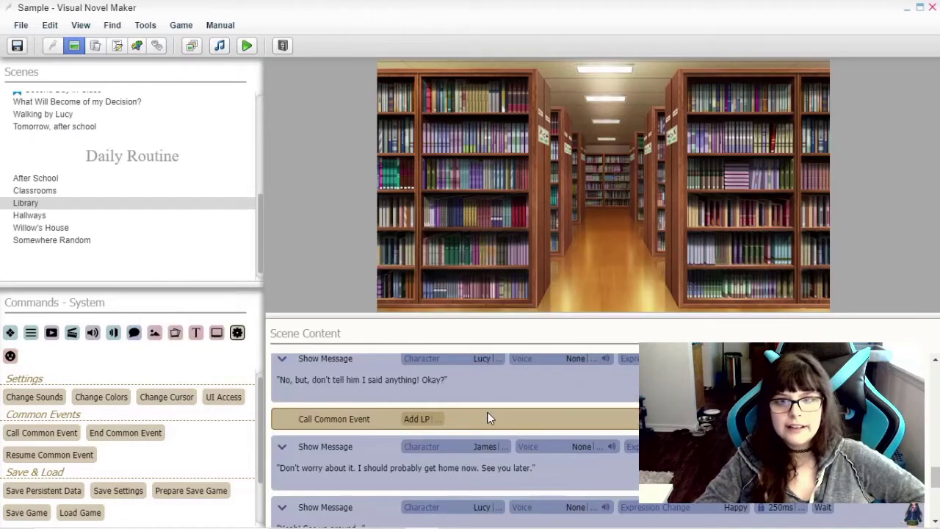
left_click(363, 439)
left_click(372, 414)
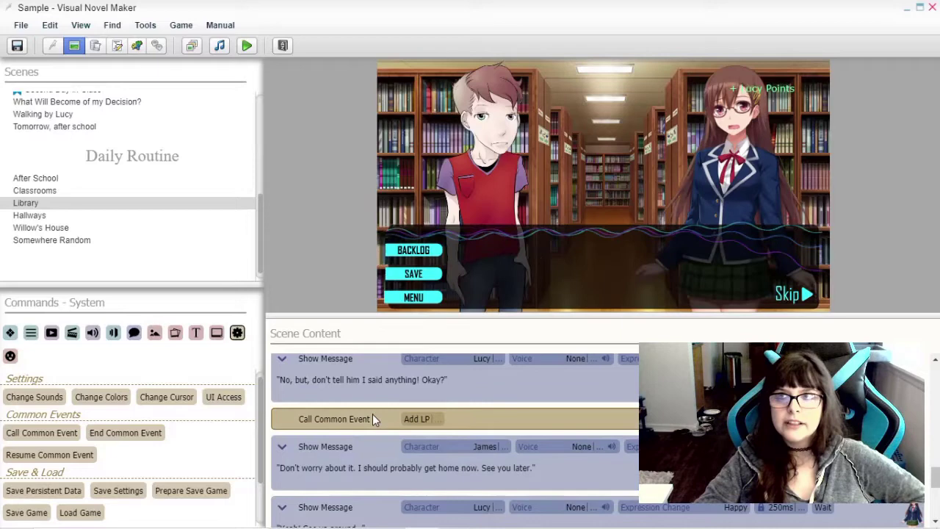
scroll(379, 424, "down", 5)
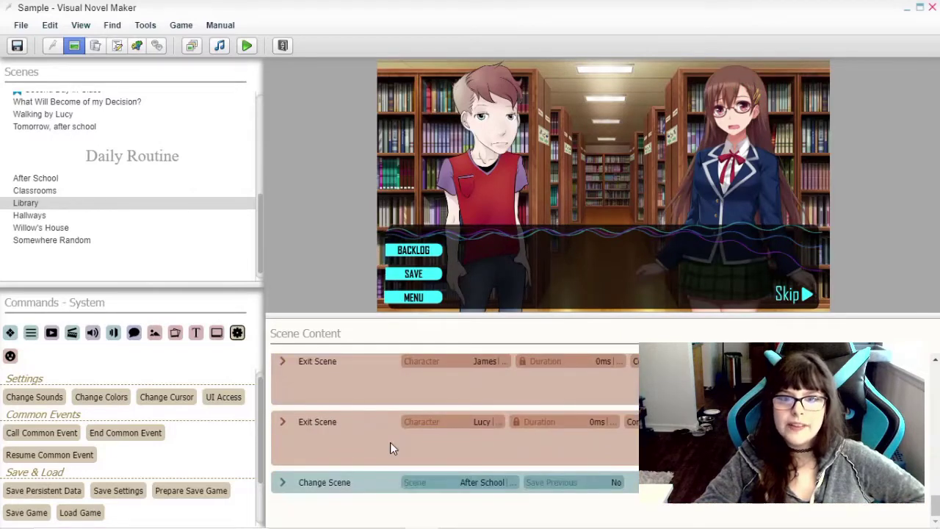
left_click(370, 477)
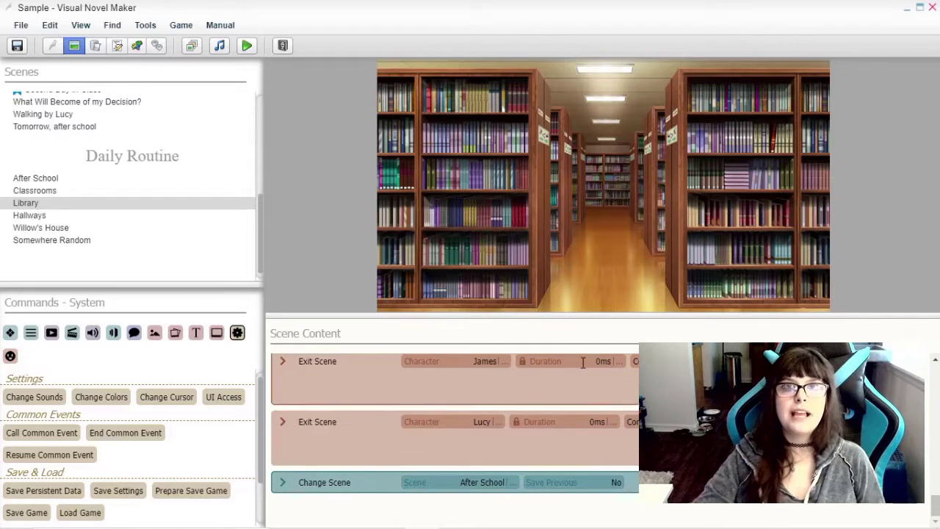
scroll(331, 448, "up", 3)
scroll(356, 414, "up", 5)
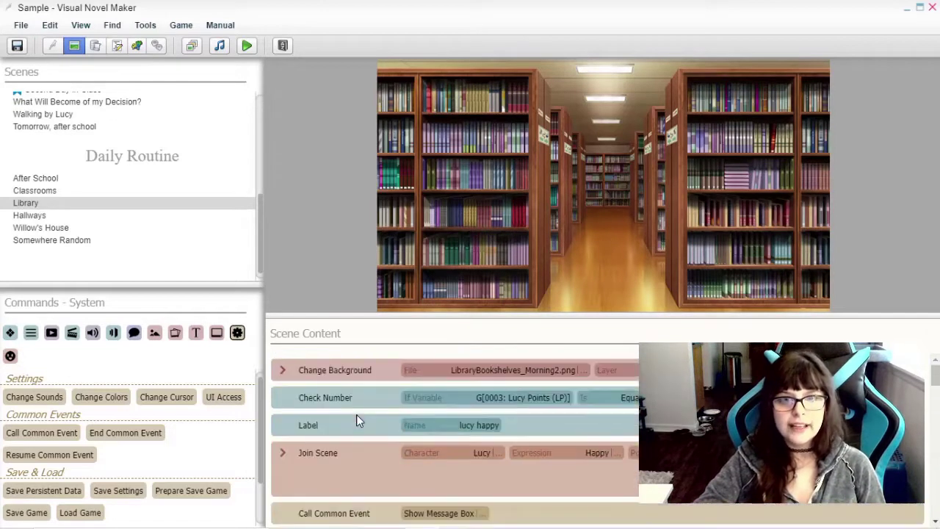
Copy the Lucy Points Check Number command and paste a duplicate below it.
right_click(332, 398)
left_click(350, 408)
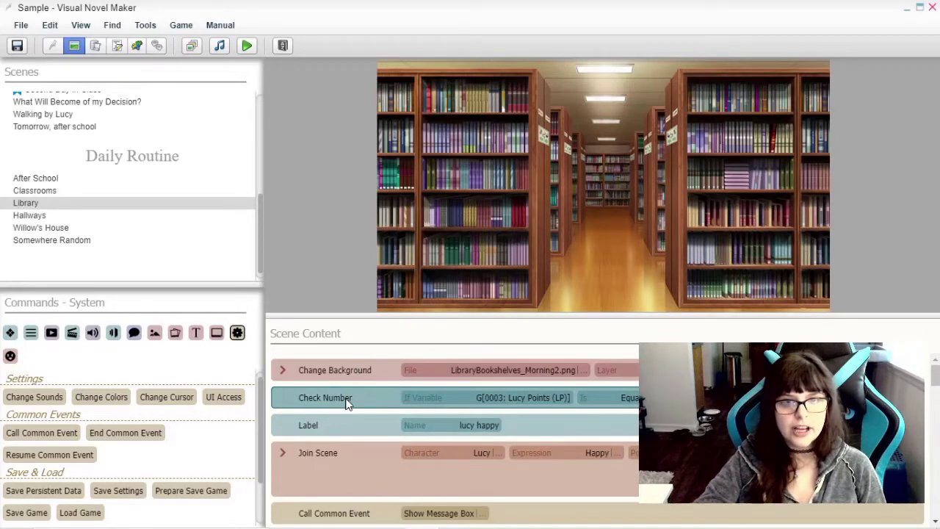
right_click(347, 402)
left_click(384, 440)
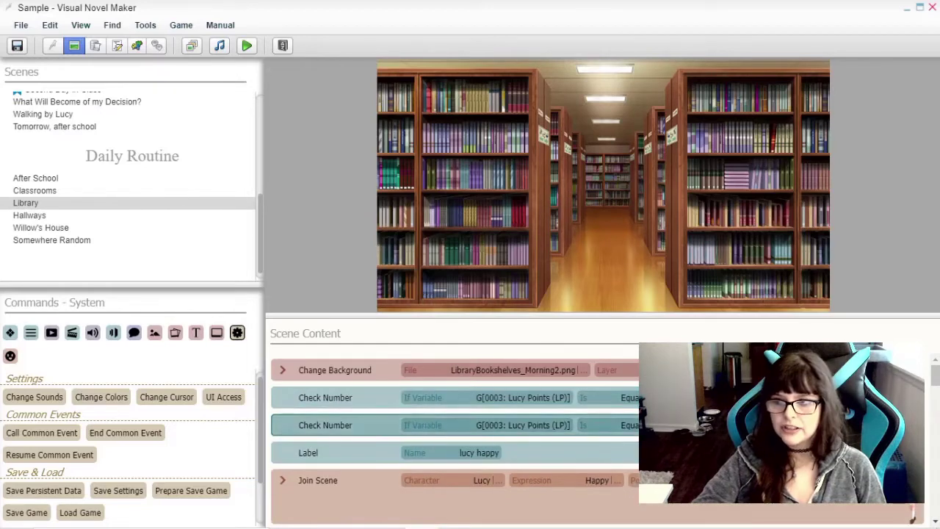
scroll(654, 503, "down", 15)
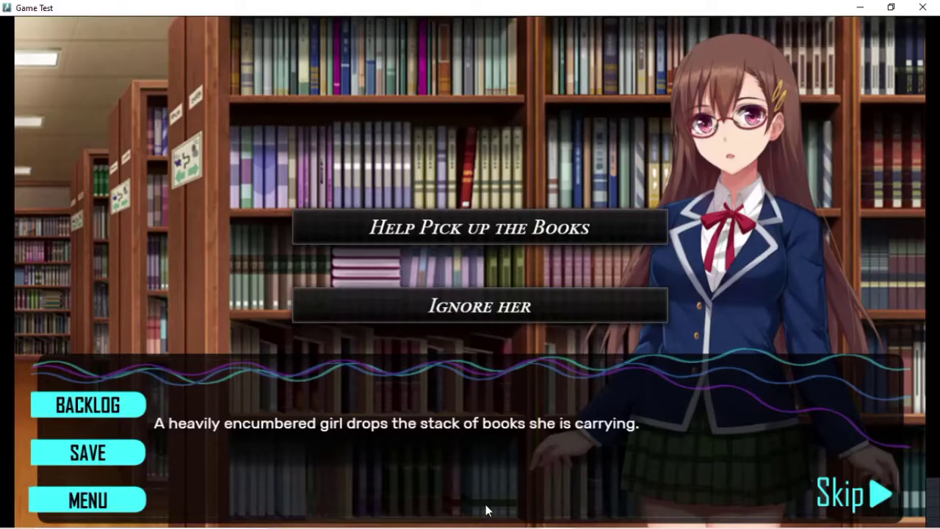
In the playtest, choose Help Pick up the Books and play through Lucy's thanks and Owen's line.
left_click(502, 245)
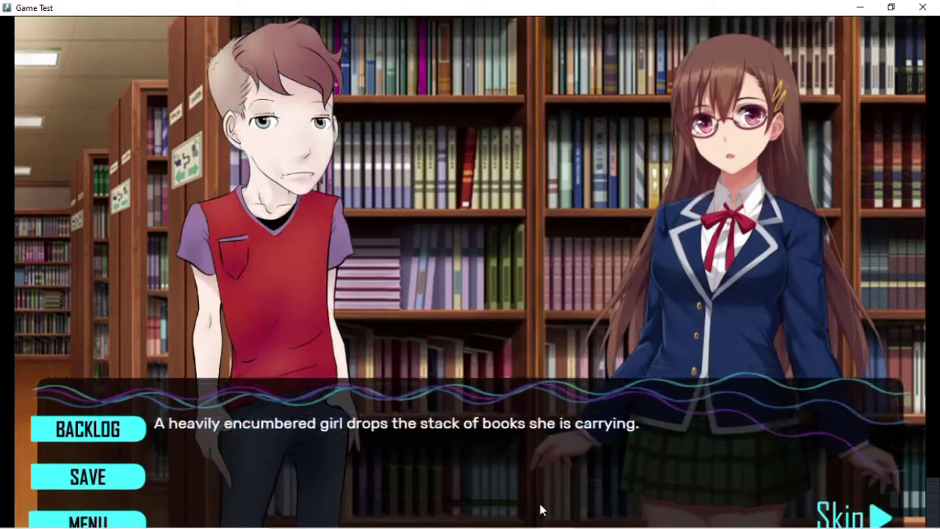
left_click(541, 509)
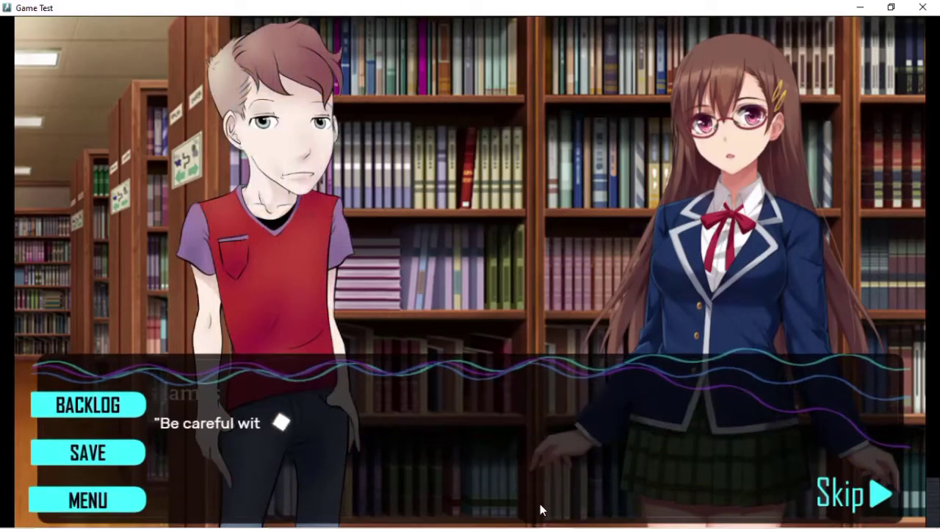
left_click(539, 494)
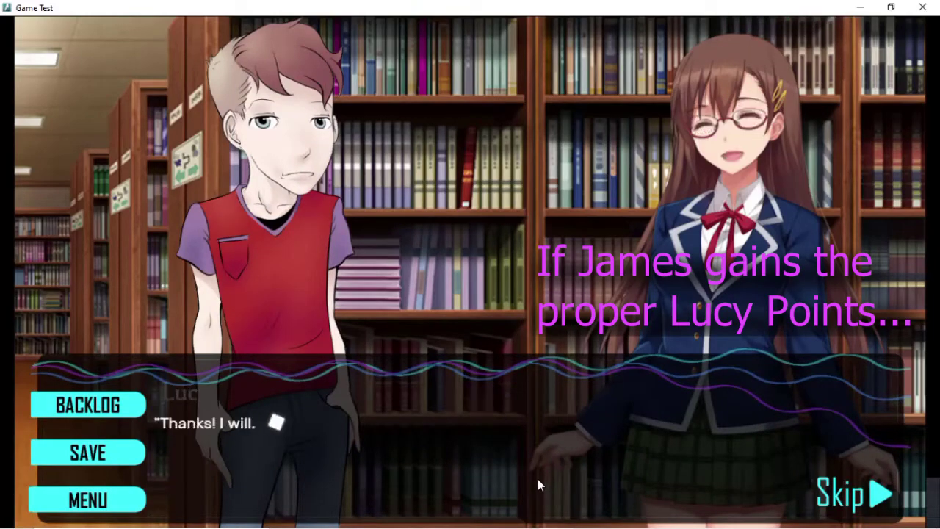
left_click(538, 479)
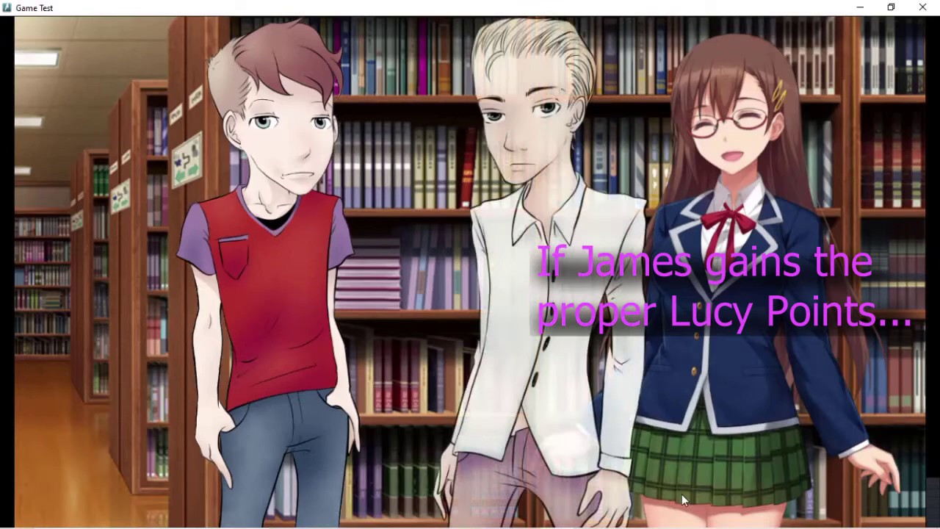
left_click(651, 443)
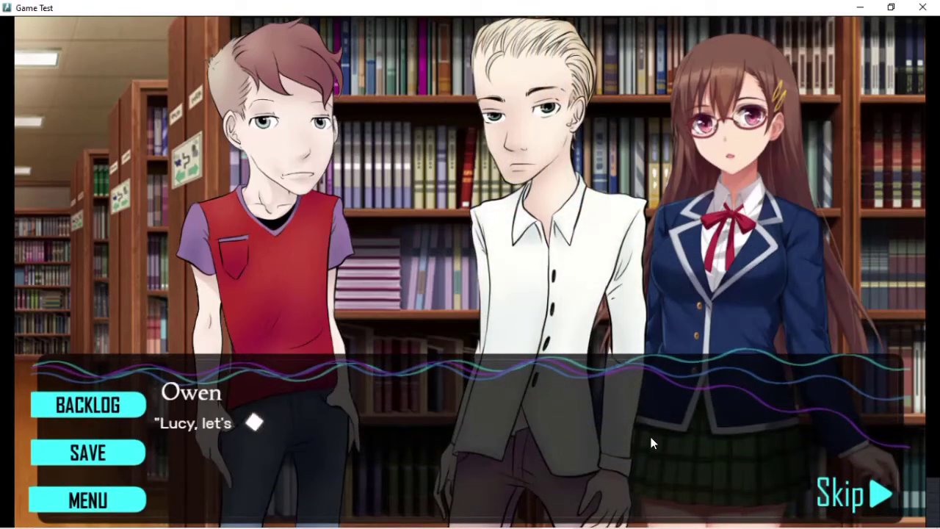
left_click(651, 441)
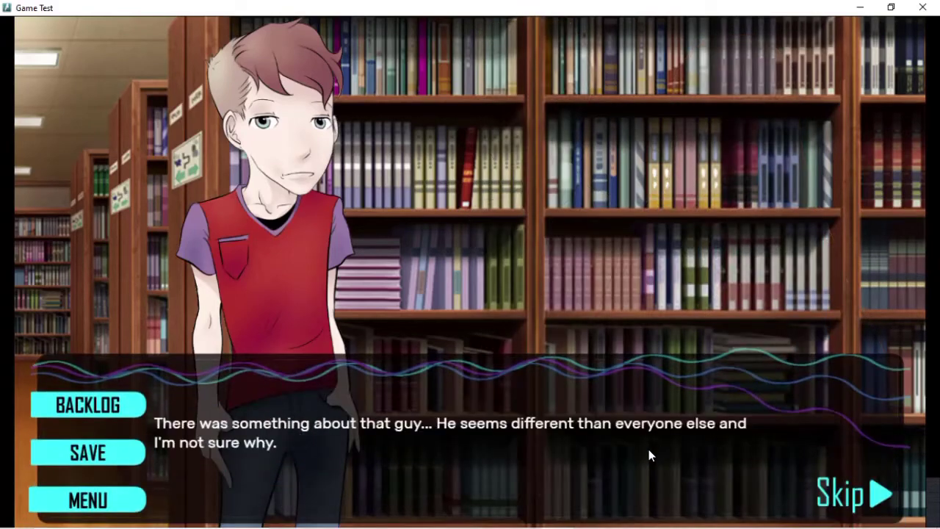
left_click(649, 455)
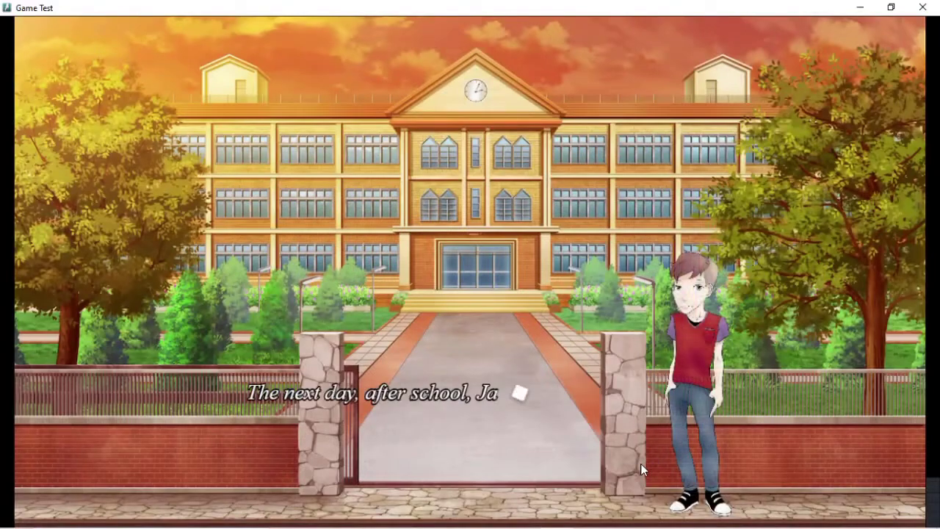
Play through the after-school narration with Owen and James until the location map appears.
left_click(641, 470)
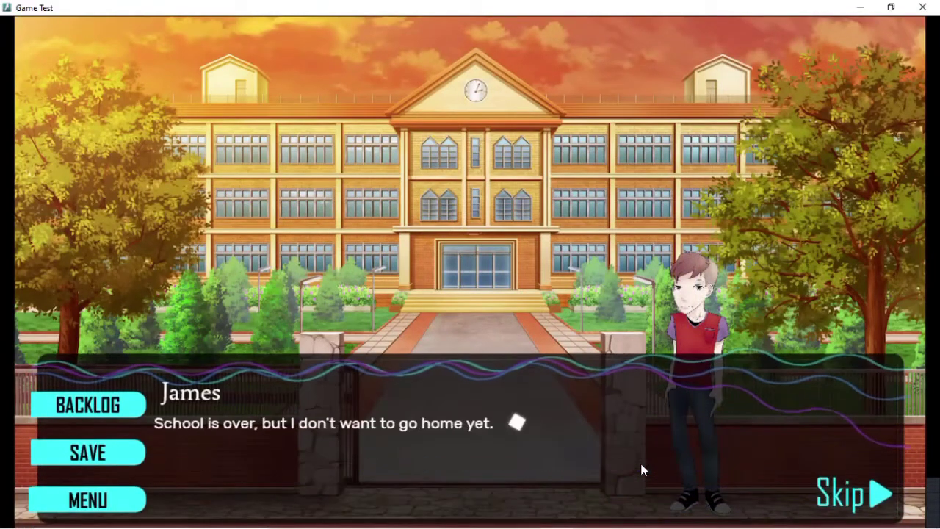
left_click(641, 465)
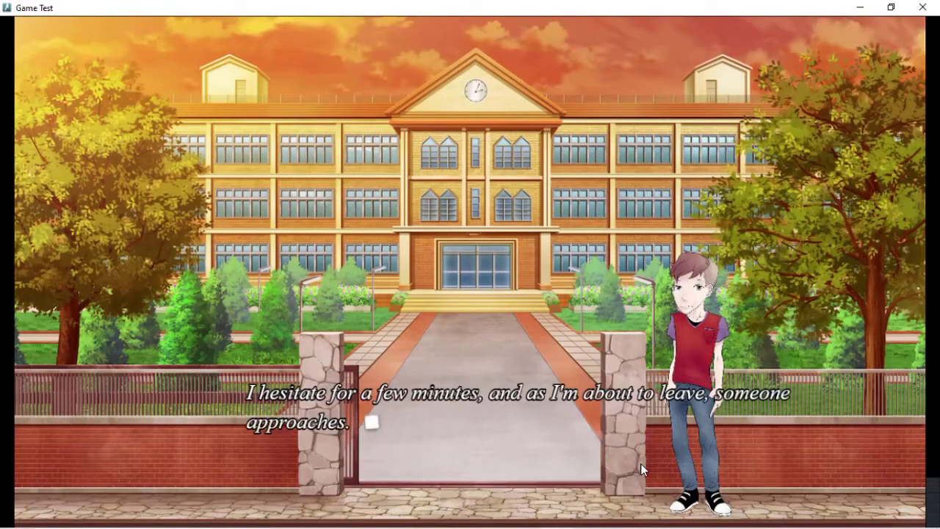
left_click(642, 466)
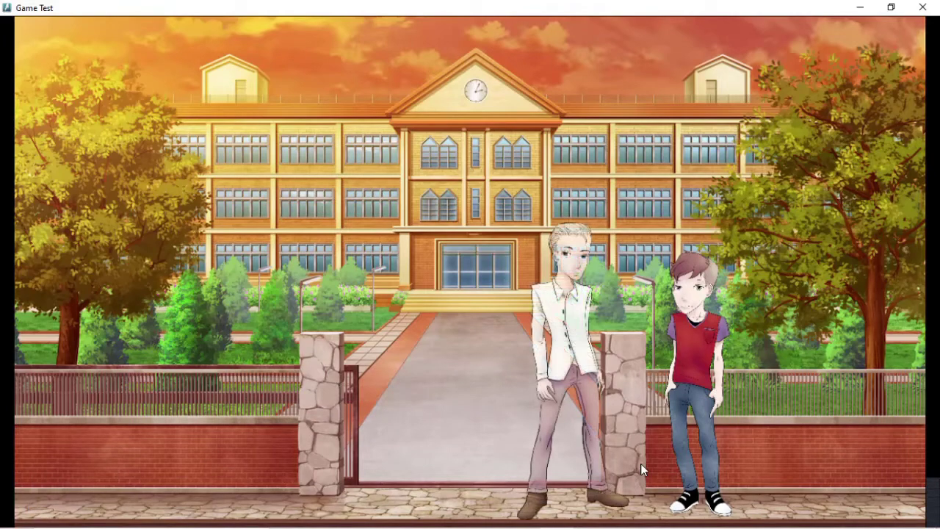
left_click(641, 465)
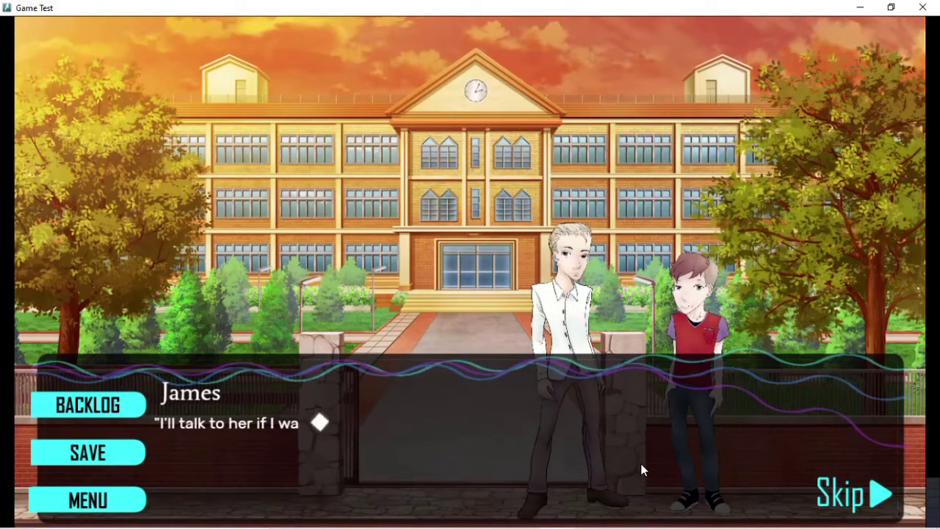
left_click(640, 464)
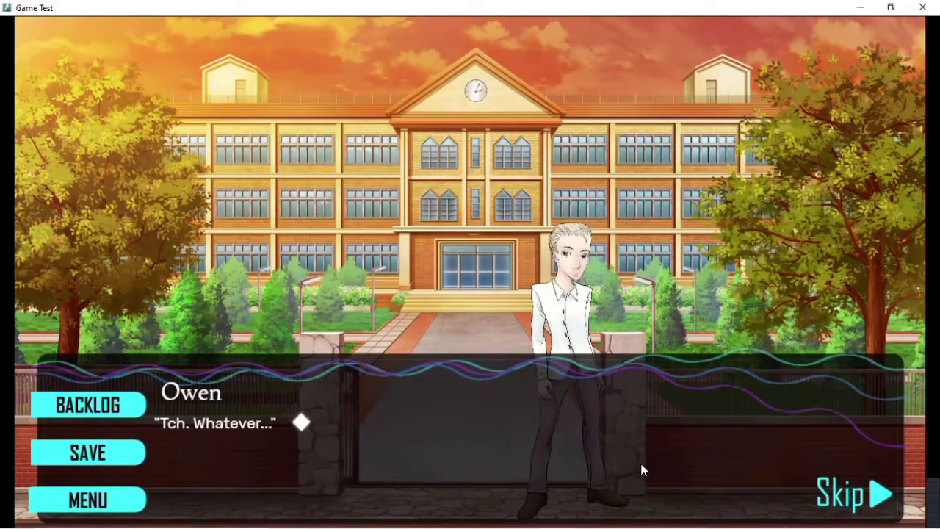
left_click(641, 463)
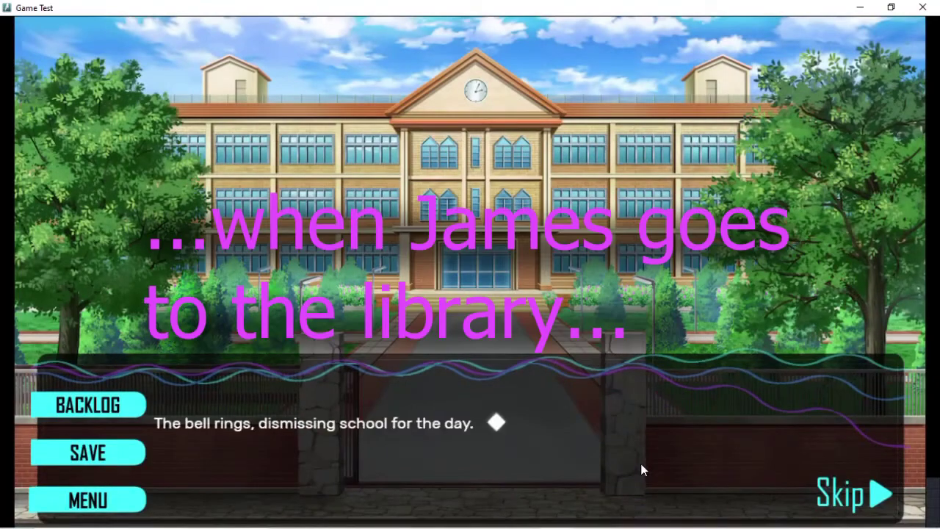
left_click(641, 464)
left_click(641, 464)
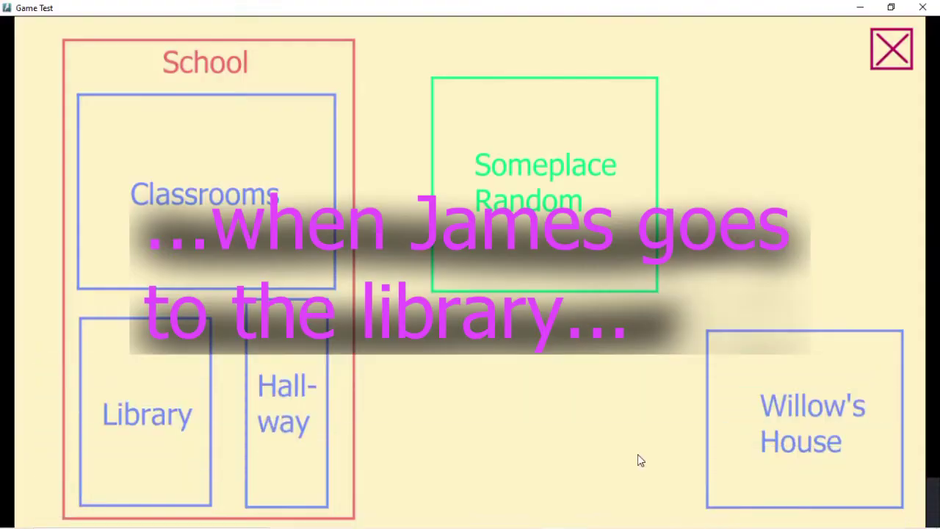
Visit the Library from the map and play through James and Lucy's opening exchange.
left_click(195, 428)
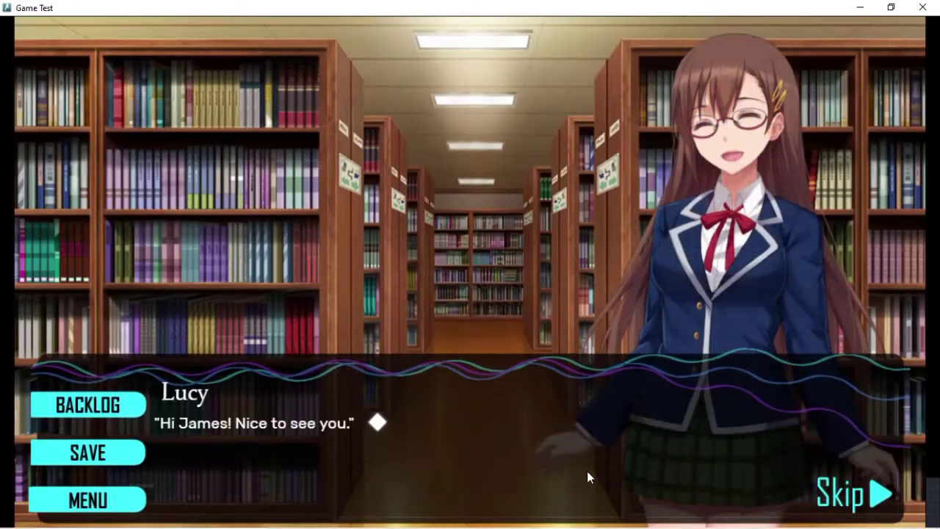
left_click(587, 471)
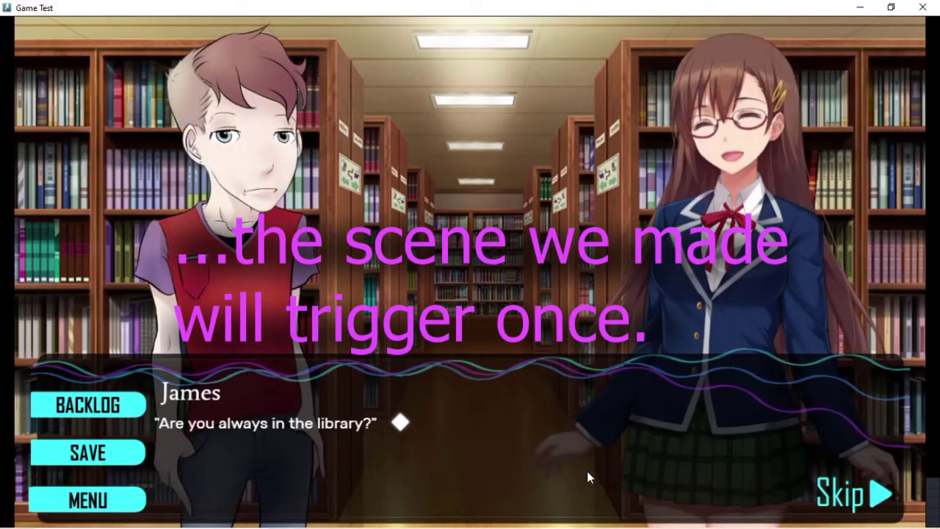
left_click(588, 472)
left_click(588, 472)
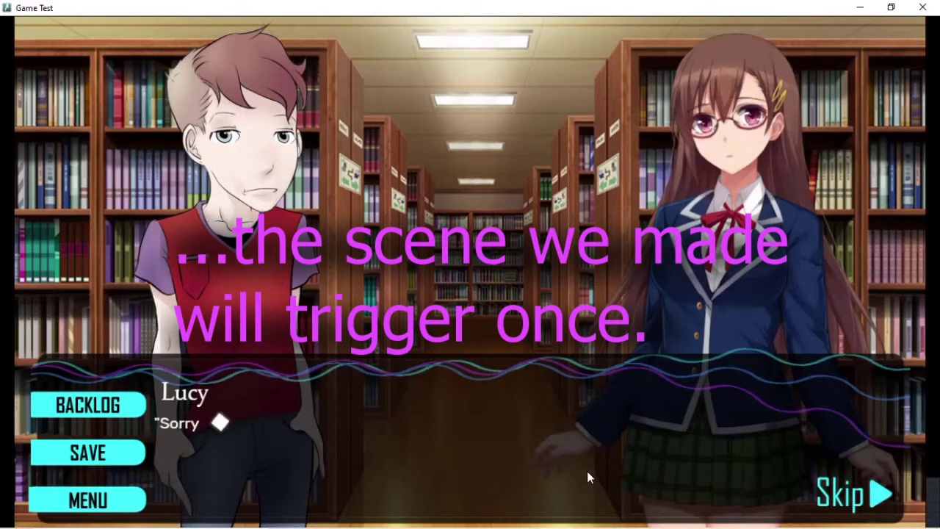
left_click(588, 473)
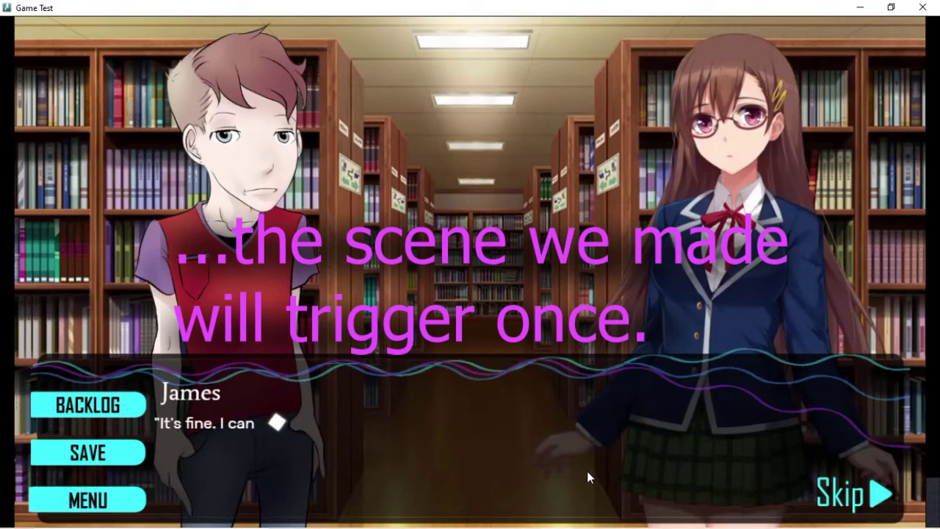
left_click(588, 472)
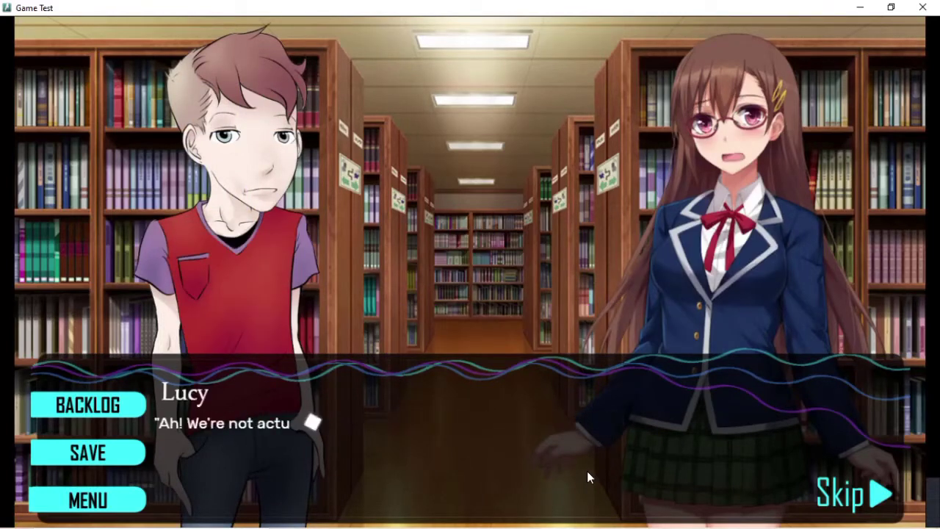
left_click(588, 473)
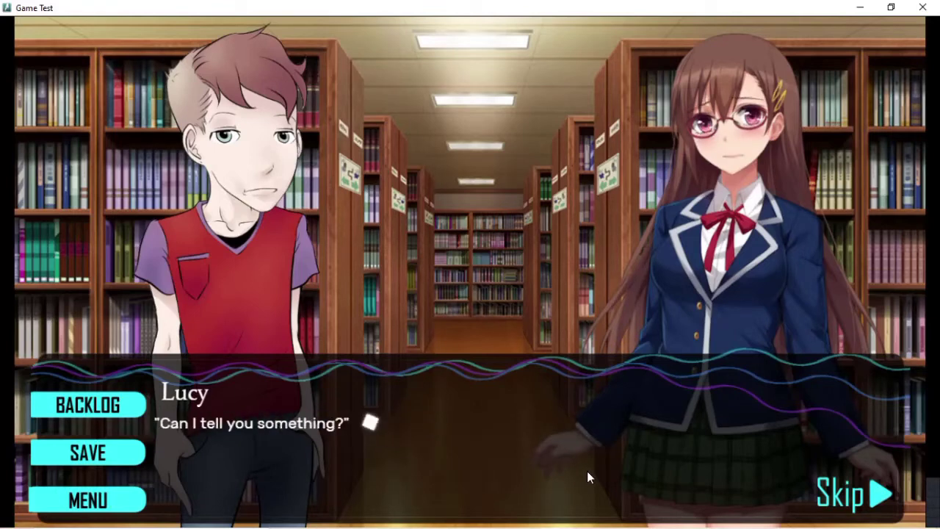
Play through Lucy's confession about Owen, the Lucy Points award and James's goodbye.
left_click(588, 472)
left_click(588, 473)
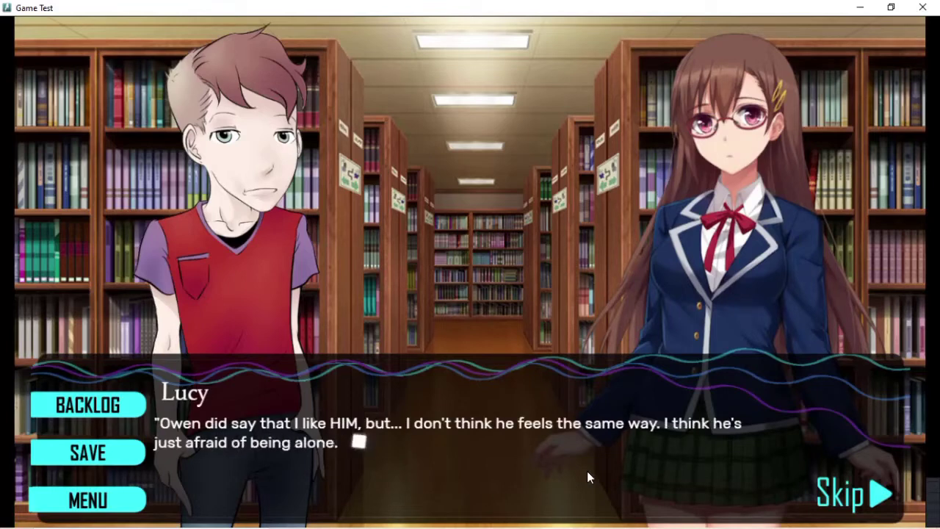
left_click(587, 472)
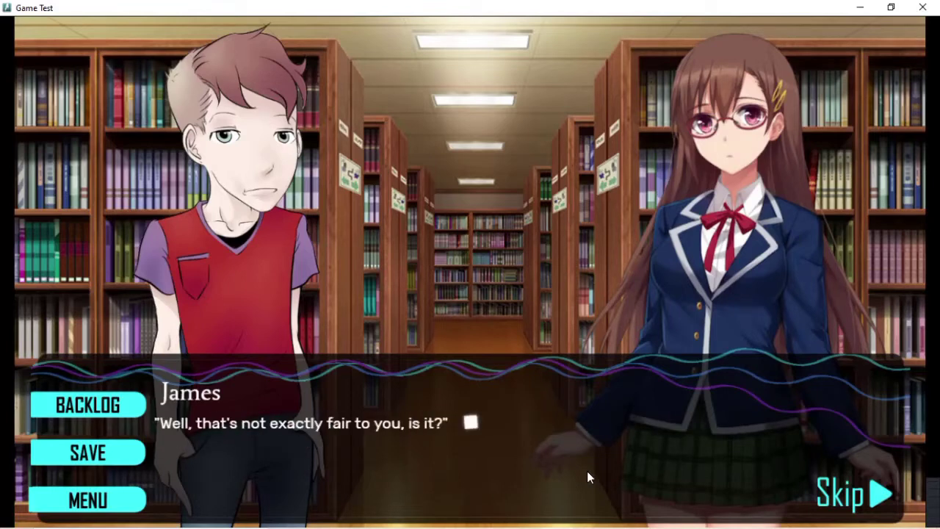
left_click(587, 471)
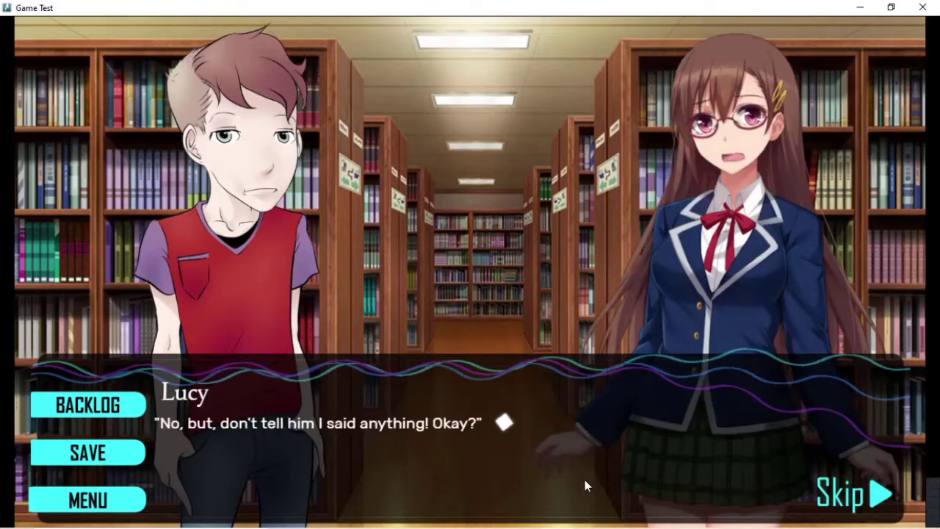
left_click(584, 482)
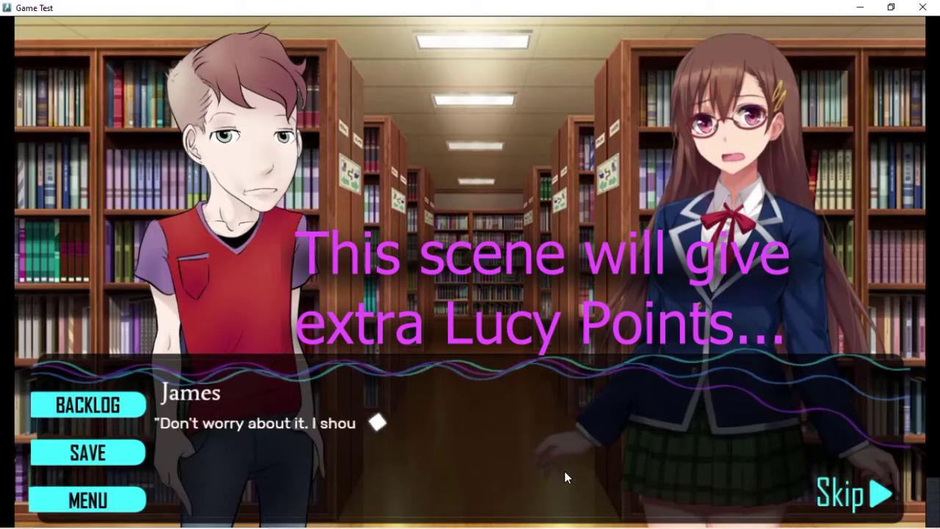
left_click(565, 473)
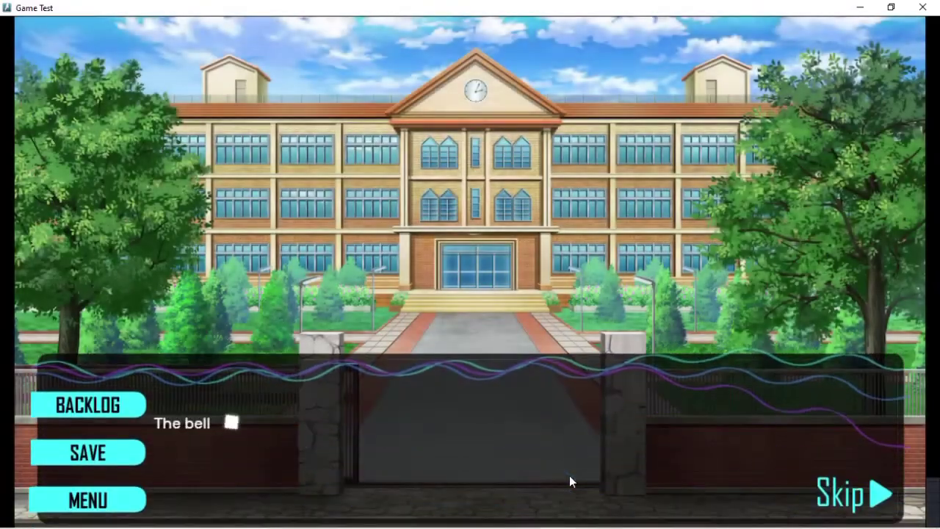
left_click(570, 475)
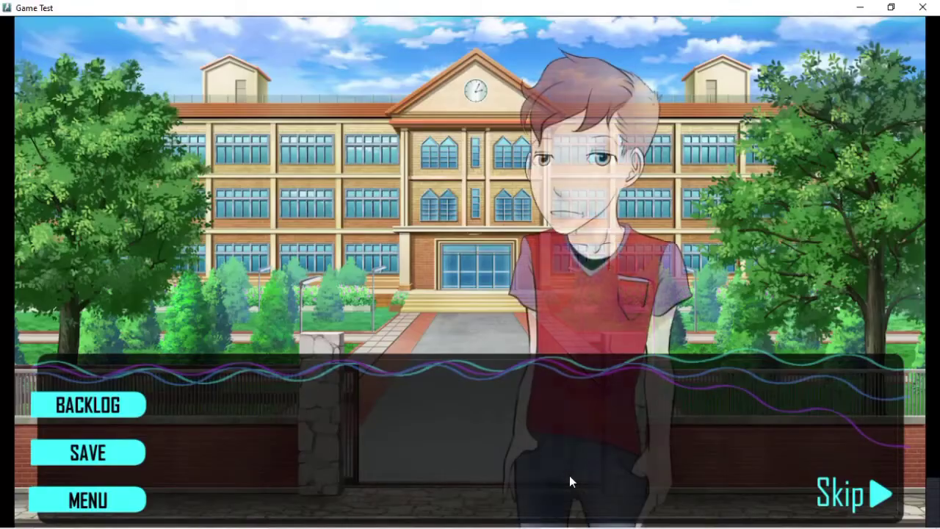
Go to the Library from the map and choose Ignore her at Lucy's prompt.
left_click(702, 429)
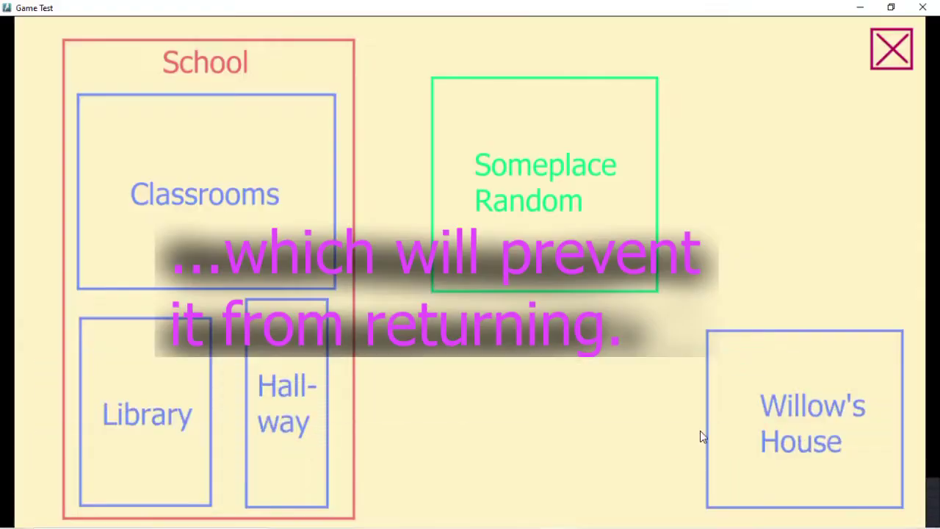
left_click(164, 416)
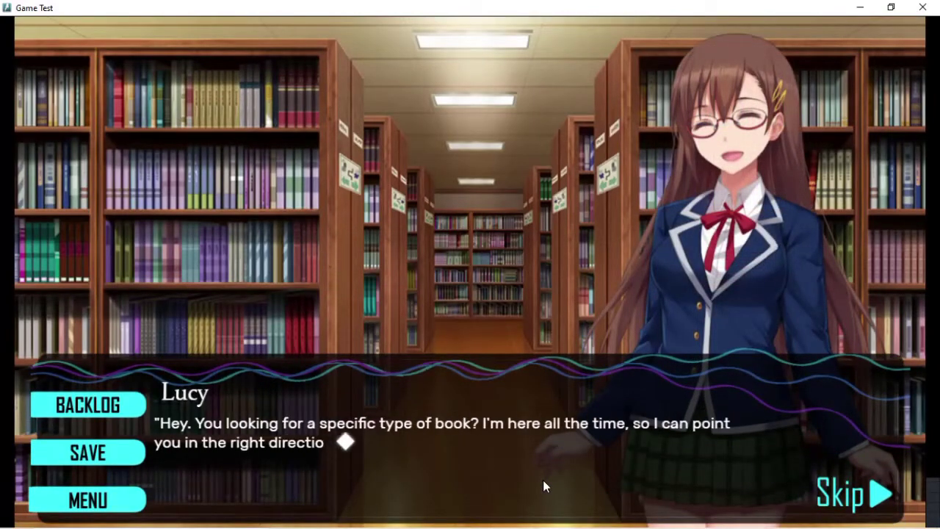
left_click(544, 482)
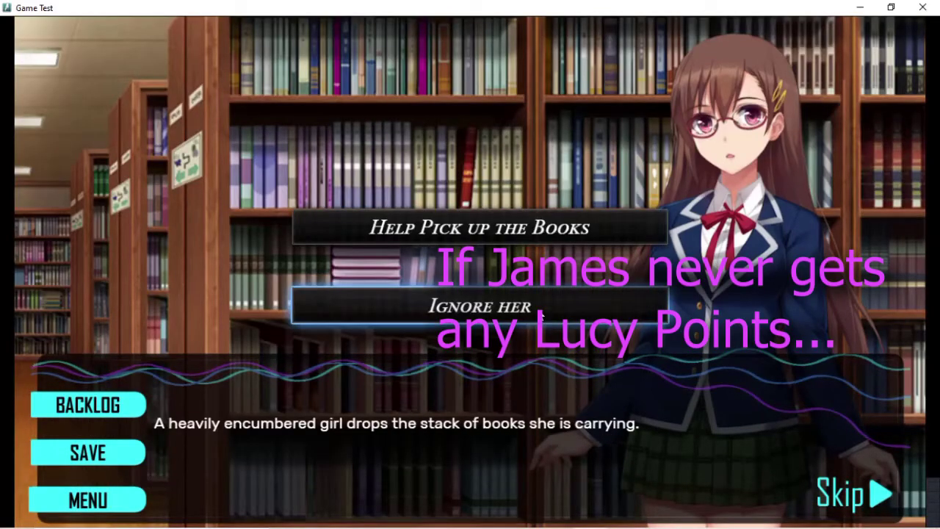
left_click(540, 314)
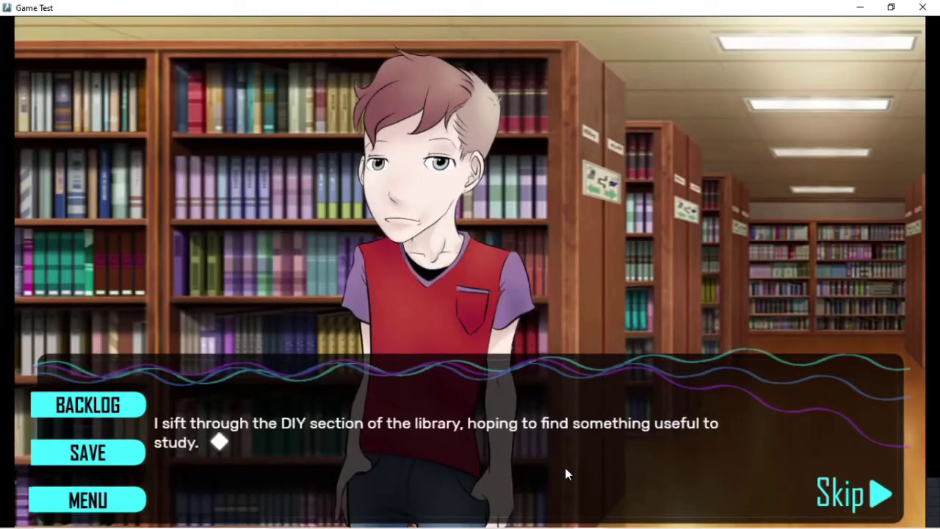
Play through Willow's library conversation, earning Willow Points, until the scene ends.
left_click(565, 467)
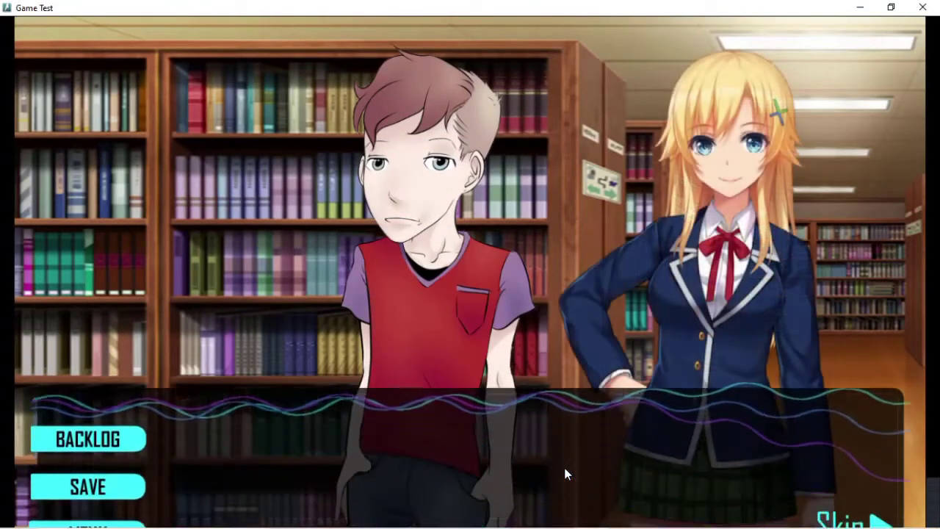
left_click(564, 467)
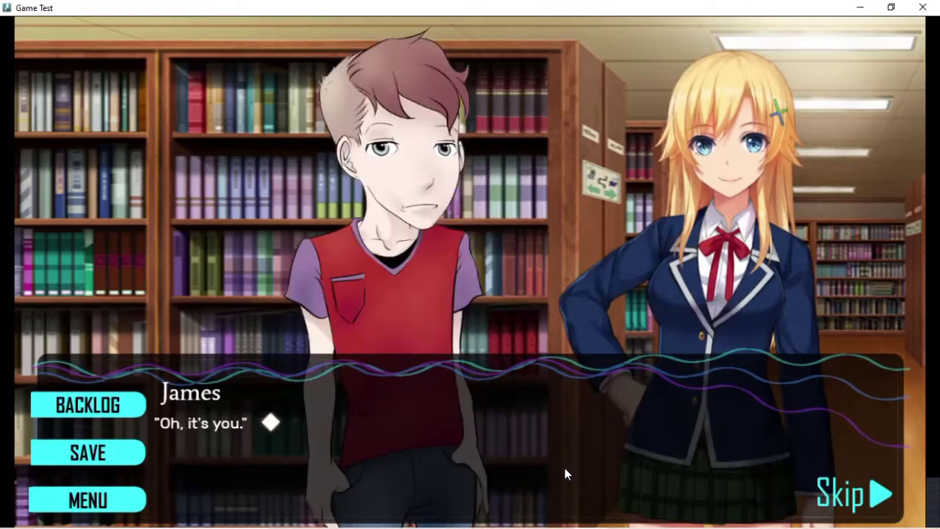
left_click(564, 467)
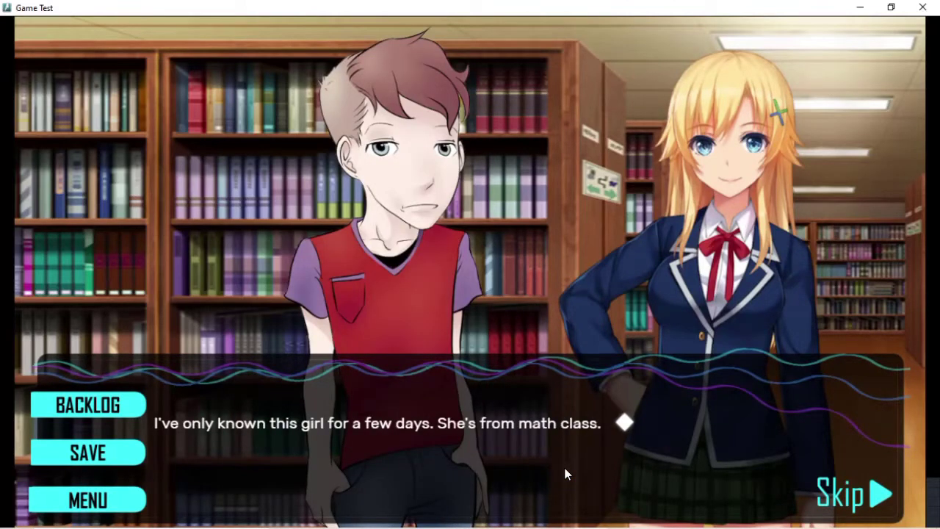
left_click(564, 467)
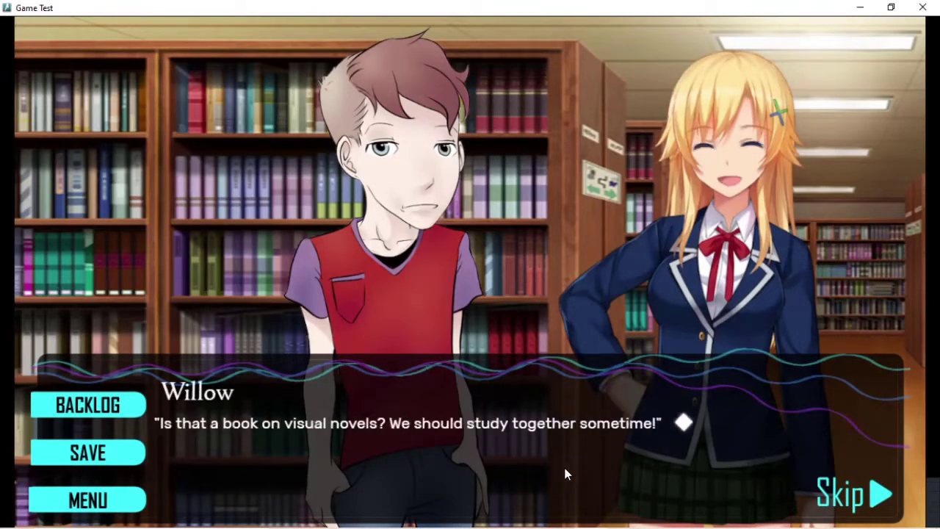
left_click(564, 468)
left_click(565, 468)
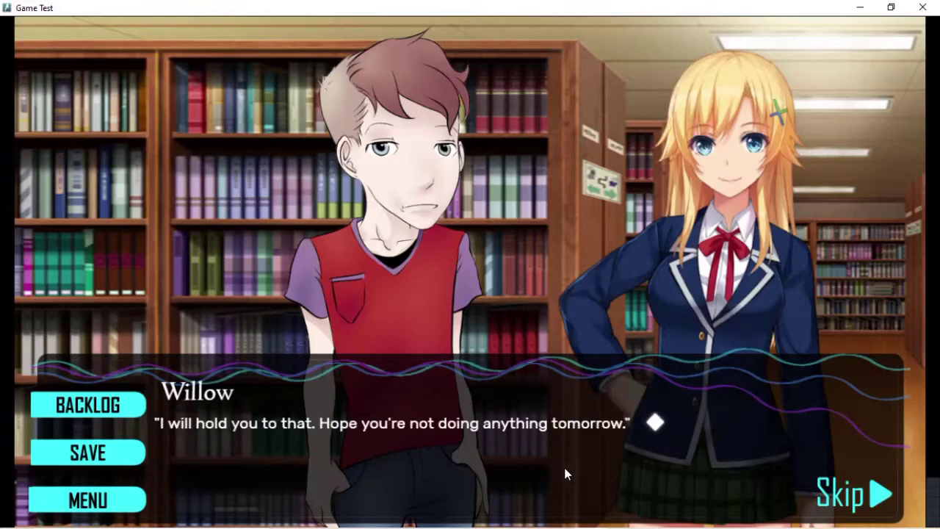
left_click(568, 460)
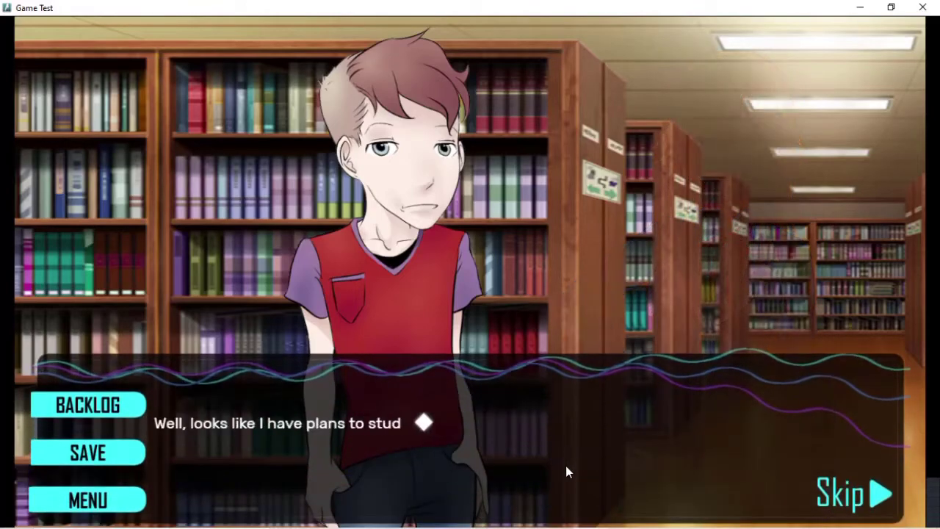
left_click(566, 465)
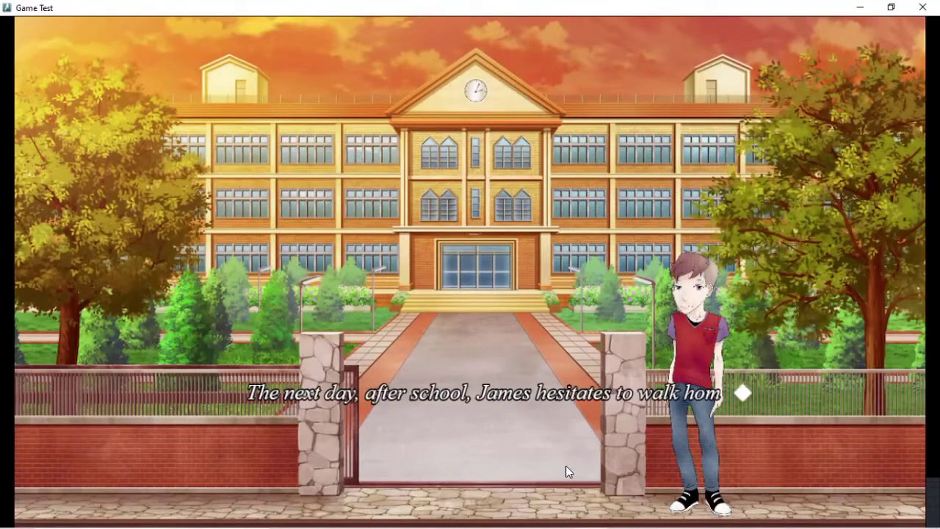
Play through Willow's arrival and her bedroom invitation scene.
left_click(566, 466)
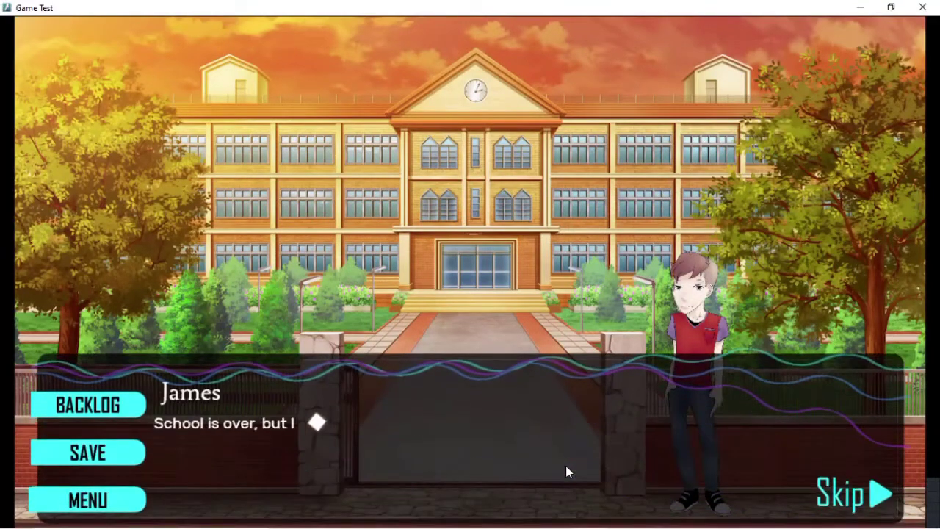
left_click(566, 465)
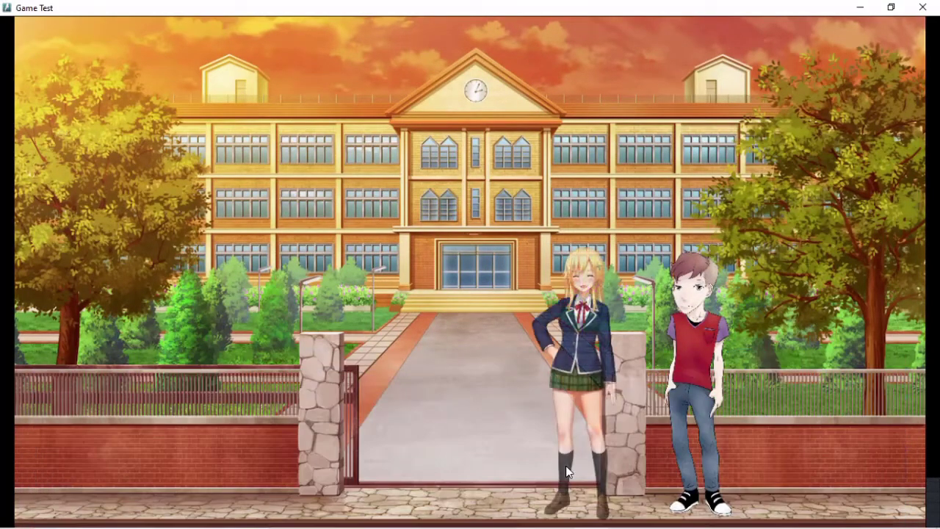
left_click(597, 506)
left_click(621, 509)
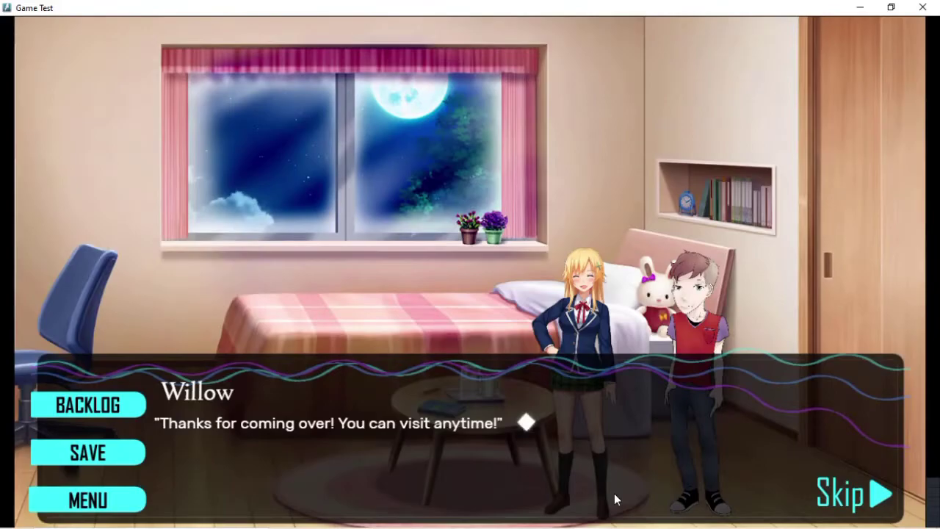
left_click(615, 493)
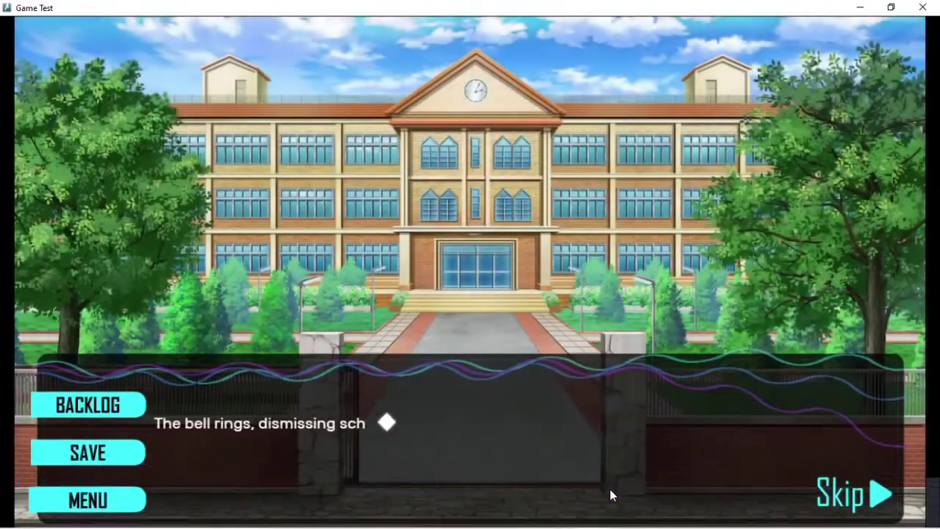
Continue past the school bell and James's question into the Library, past Lucy's greeting.
left_click(610, 490)
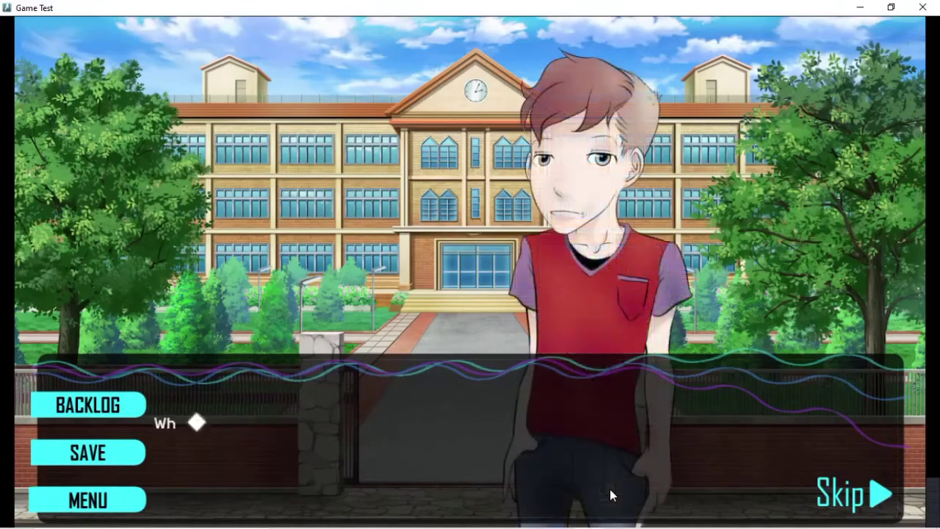
left_click(644, 412)
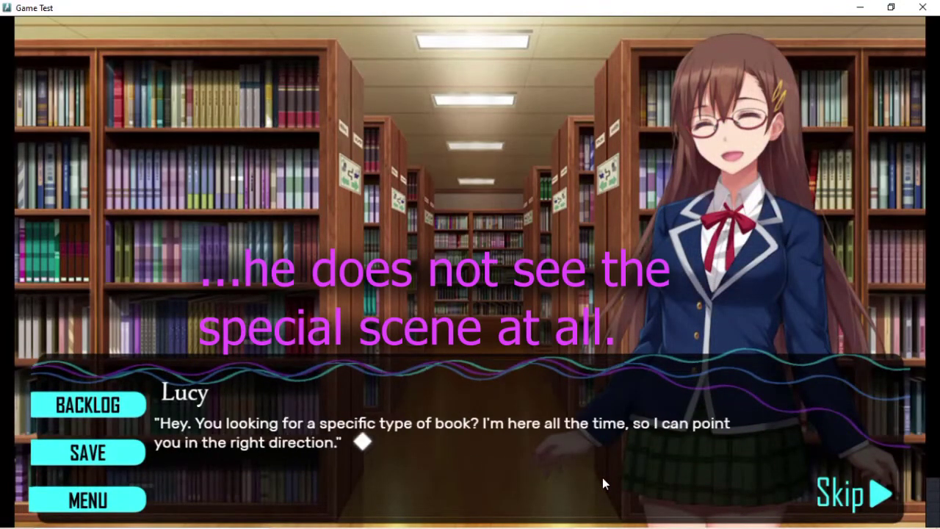
left_click(603, 478)
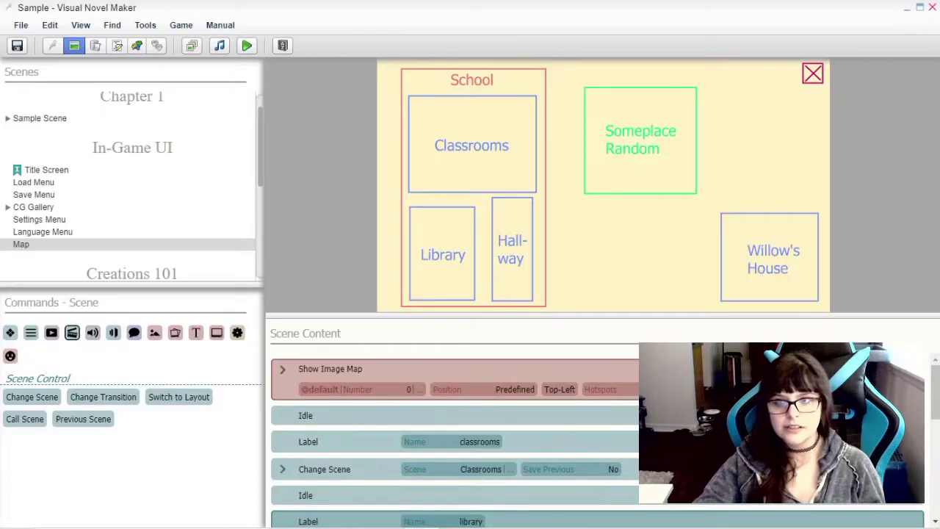
Make the Classrooms hotspot jump to the classrooms label.
left_click(600, 390)
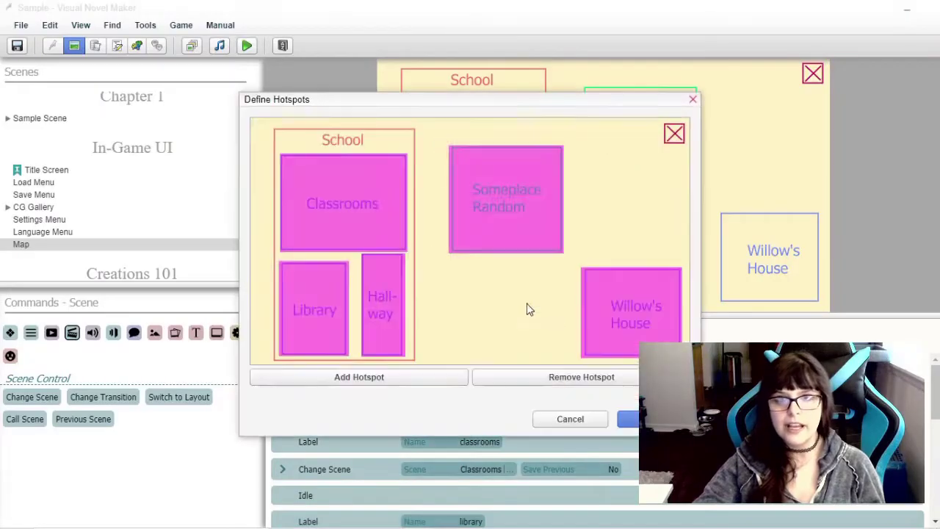
double_click(321, 166)
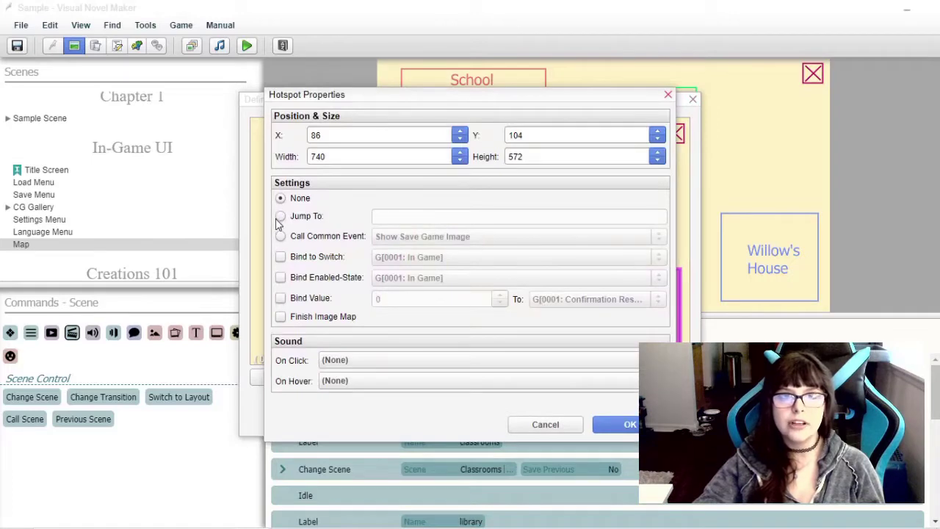
left_click(280, 217)
left_click_drag(392, 101, 534, 81)
left_click(520, 200)
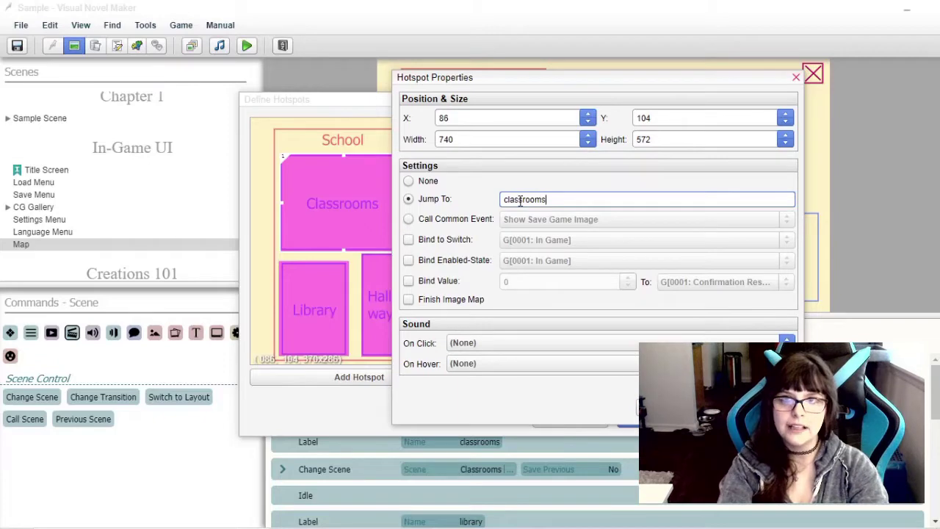
key("Return")
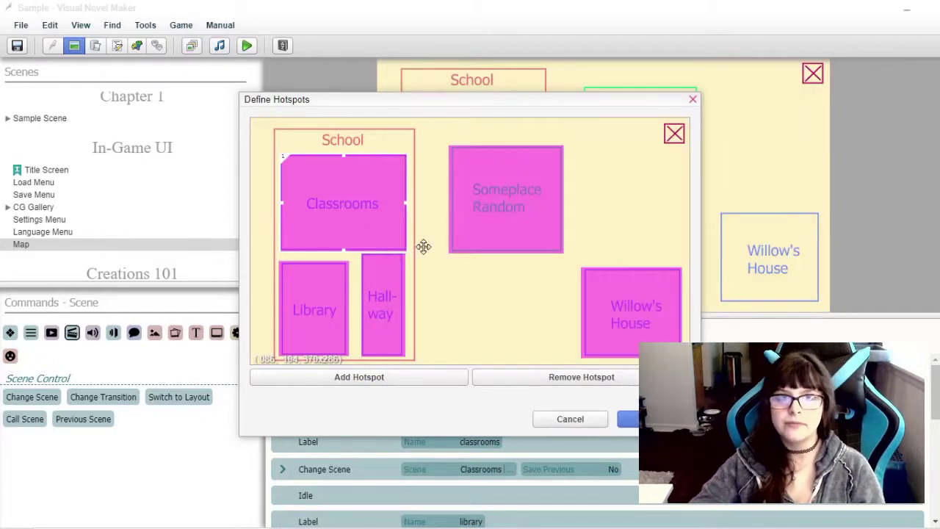
Set the Library and Hallway hotspots to jump to the library and hallway labels.
double_click(314, 309)
left_click(391, 214)
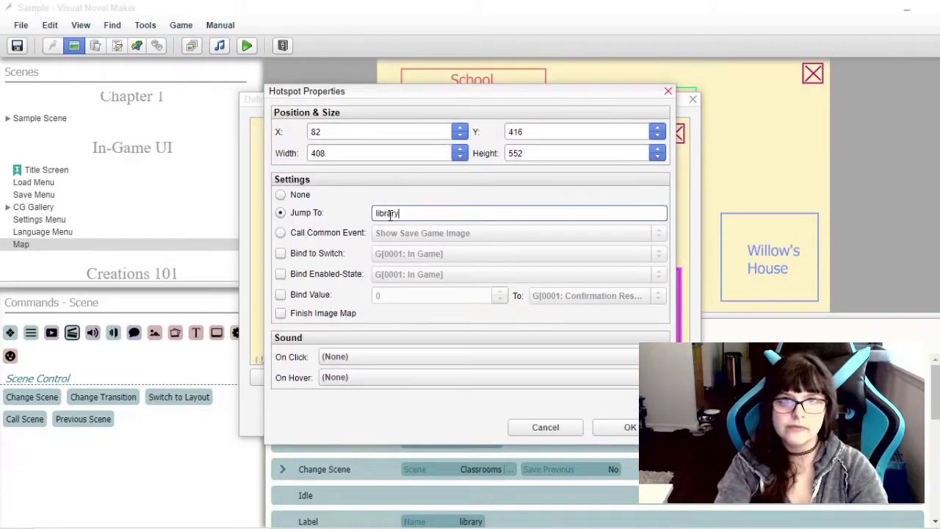
type("library")
left_click(626, 428)
double_click(377, 311)
left_click(394, 213)
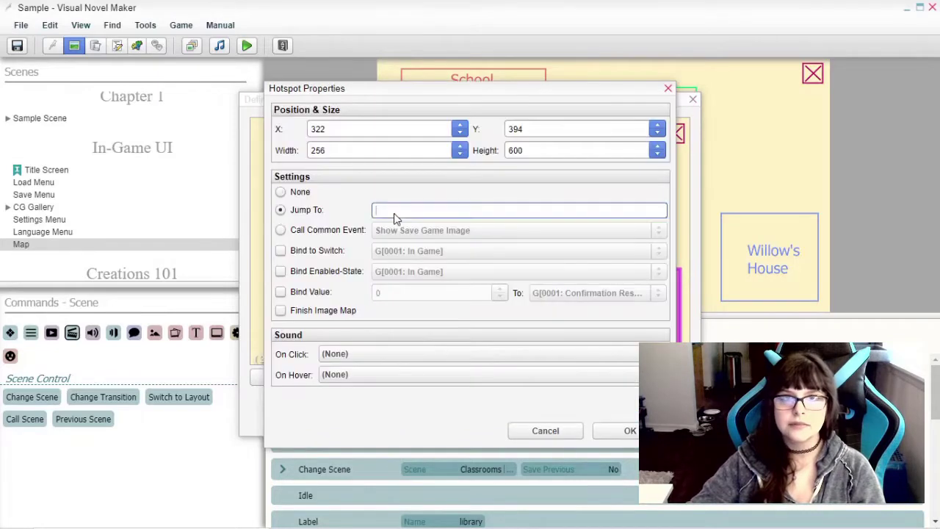
type("hallway")
key("Return")
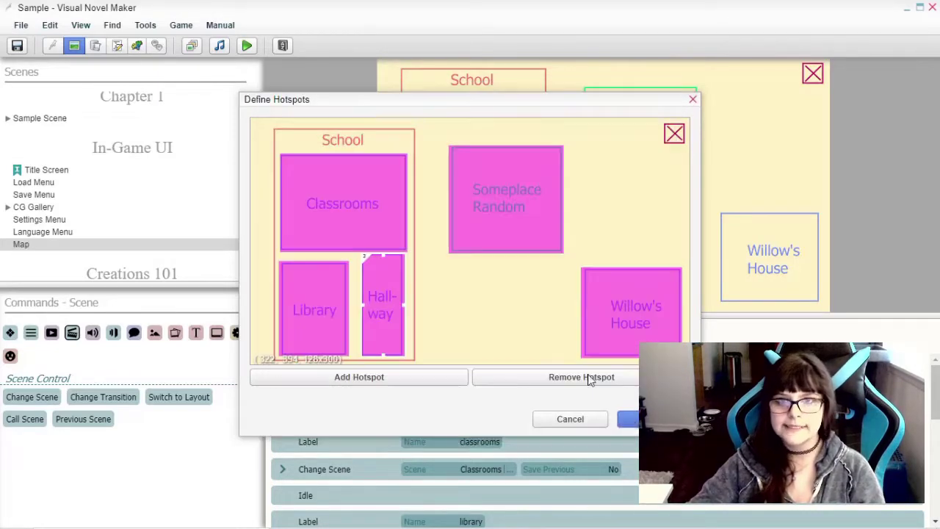
Point the Someplace Random and Willow's House hotspots to 'someplace random' and 'willow'.
double_click(538, 177)
left_click(400, 208)
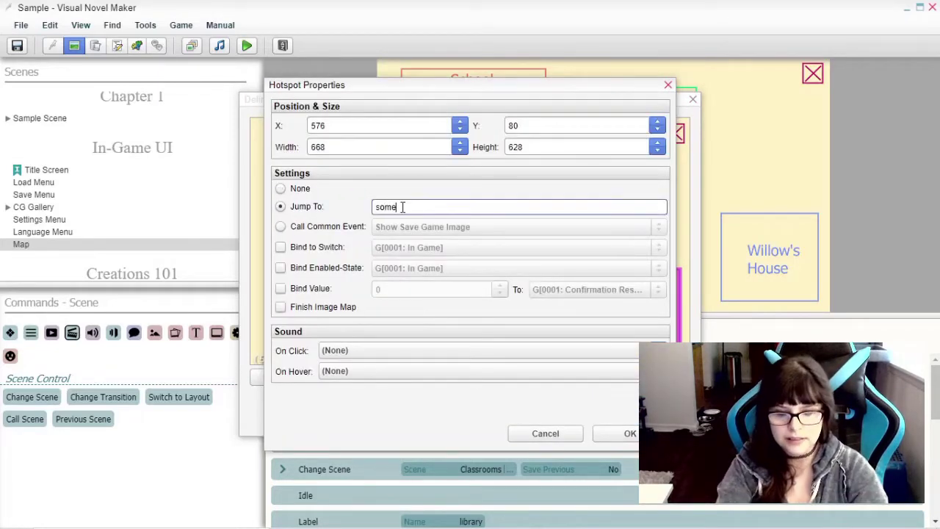
left_click(630, 433)
double_click(402, 233)
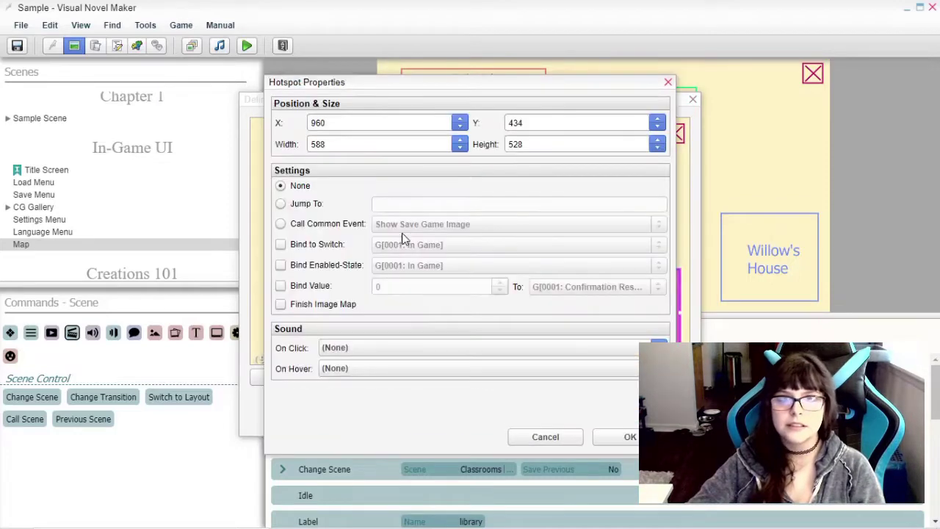
left_click(409, 206)
type("willows house")
key("Return")
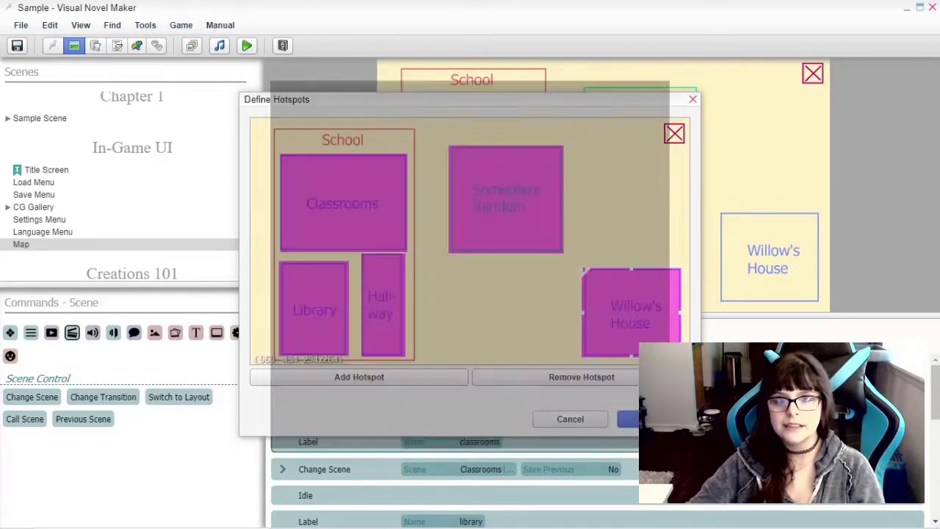
key("Return")
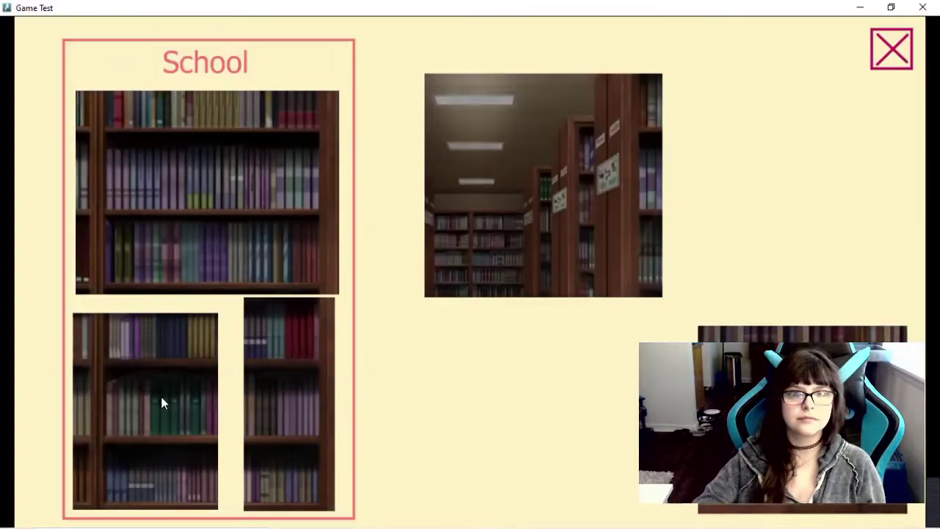
left_click(163, 402)
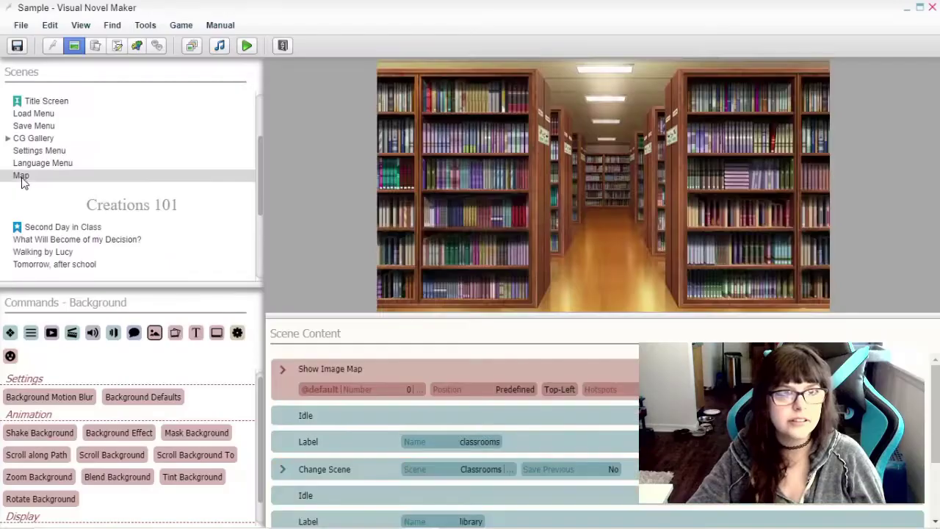
scroll(433, 448, "down", 5)
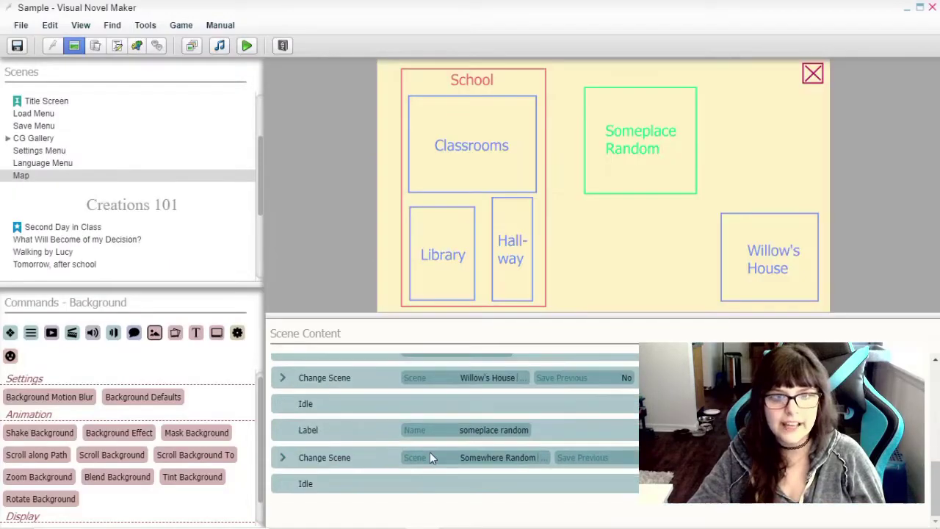
Place an Erase Image Map command after the classrooms label, removing a misplaced copy.
scroll(360, 429, "up", 6)
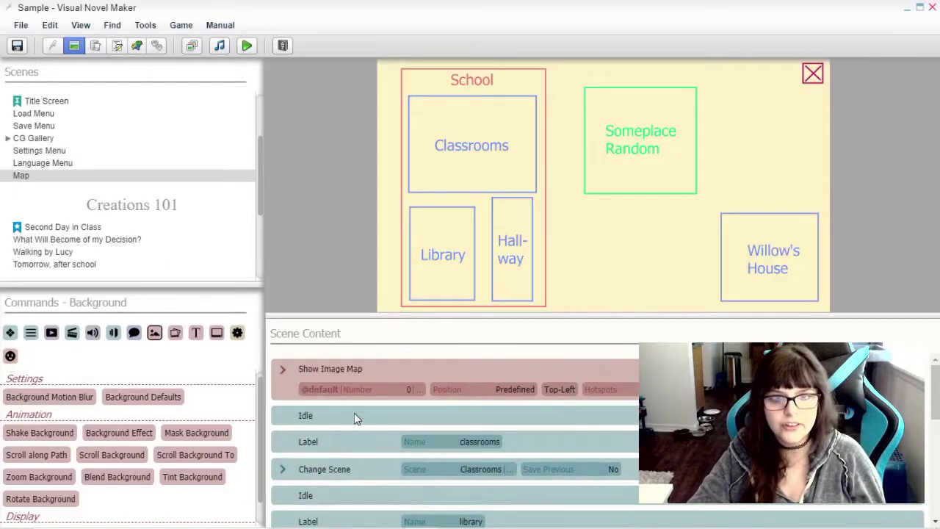
left_click(339, 416)
key("ctrl+v")
right_click(323, 408)
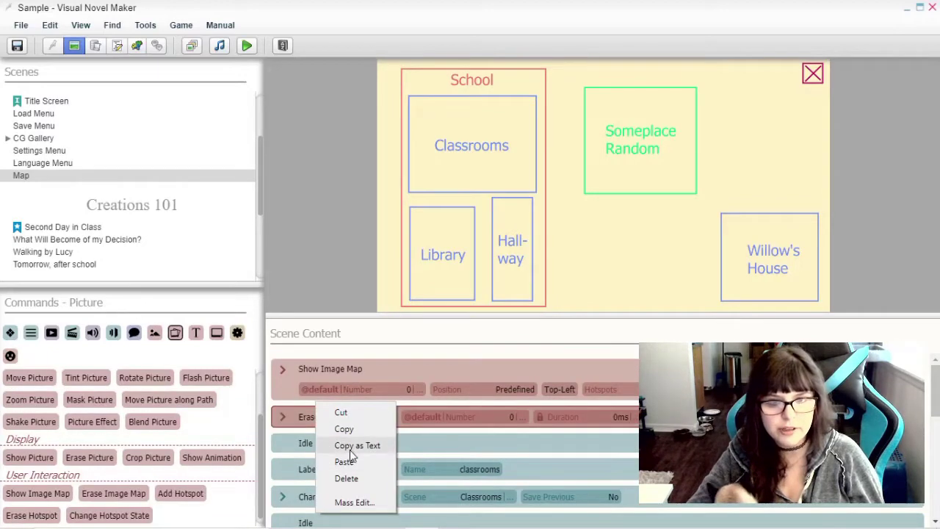
left_click(345, 478)
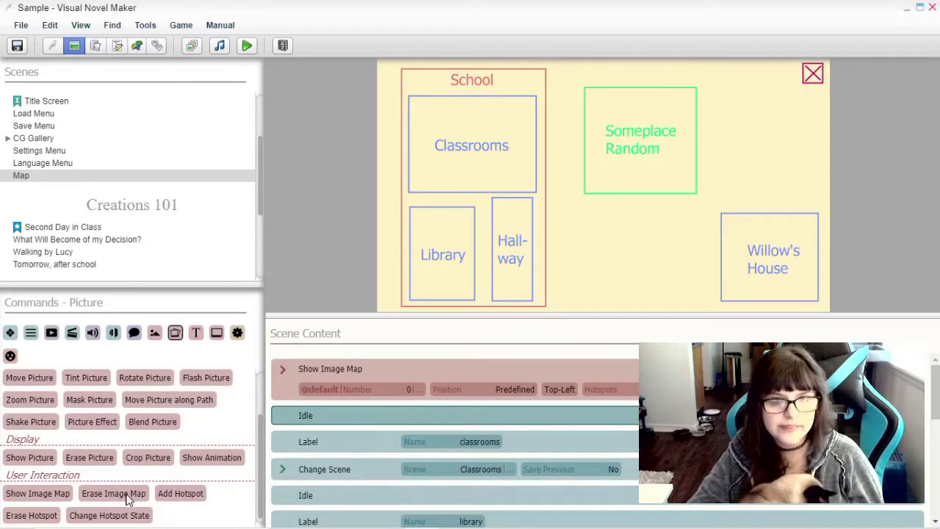
left_click(129, 500)
mouse_move(379, 452)
left_mouse_down()
mouse_move(362, 461)
mouse_move(363, 489)
mouse_move(366, 466)
mouse_move(366, 477)
left_mouse_up()
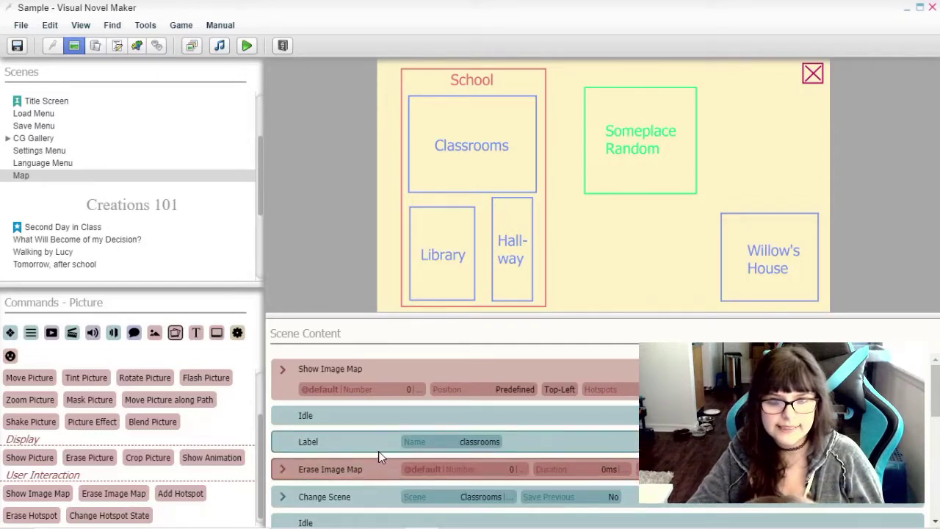
Copy the Erase Image Map command and paste it after the library label.
scroll(378, 456, "down", 1)
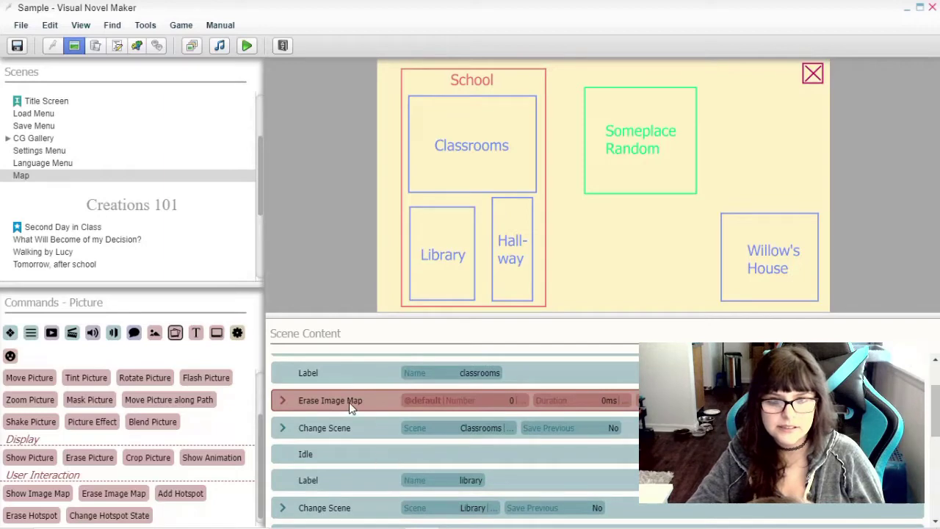
right_click(352, 408)
left_click(374, 411)
left_click(363, 455)
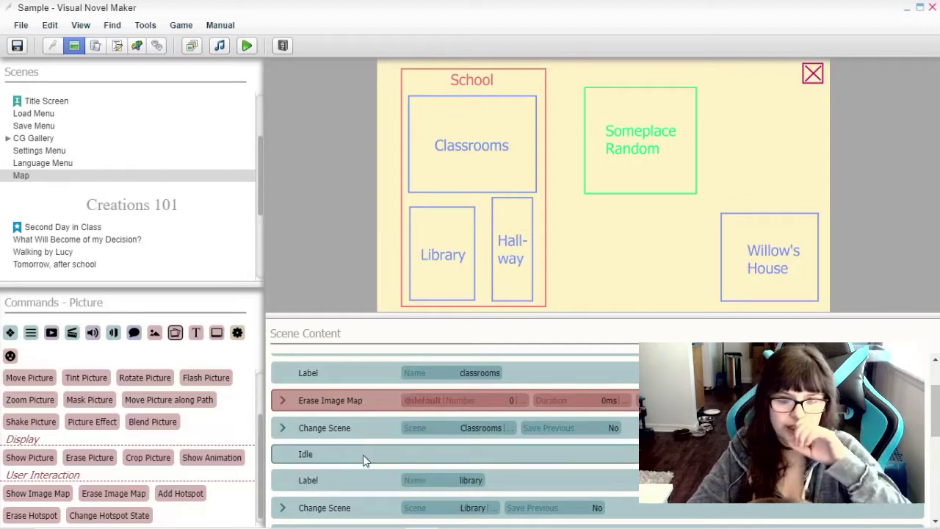
left_click(346, 479)
right_click(346, 479)
left_click(376, 408)
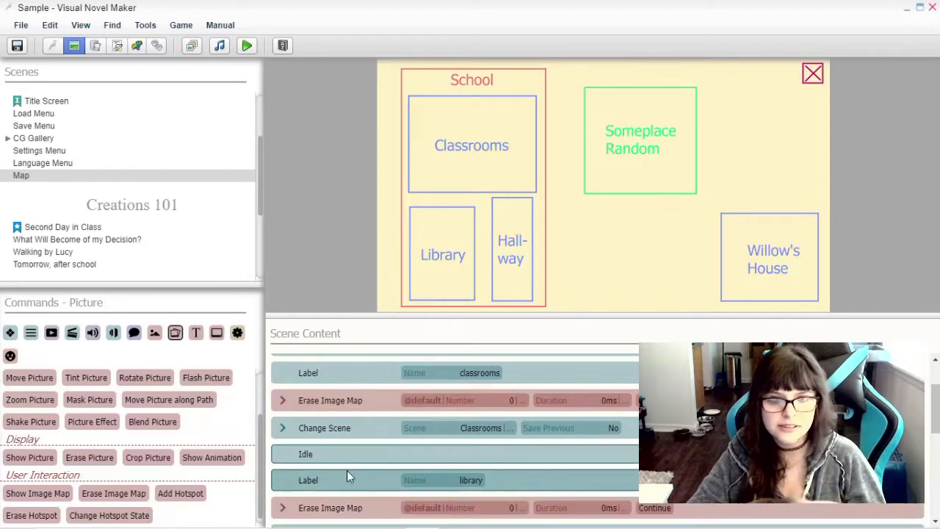
Paste Erase Image Map after the hallway and Willow's House labels, then target someplace random.
scroll(346, 476, "down", 1)
left_click(347, 494)
right_click(347, 494)
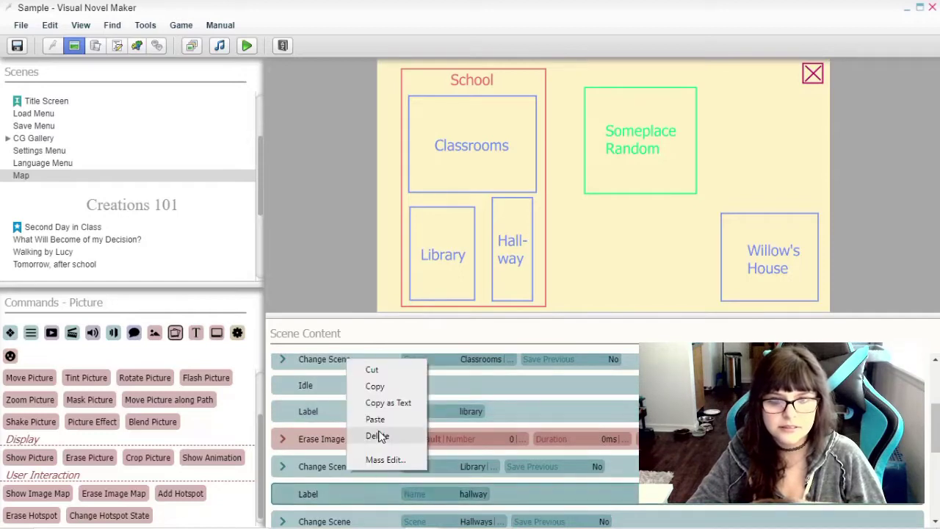
left_click(376, 419)
scroll(345, 478, "down", 3)
left_click(332, 457)
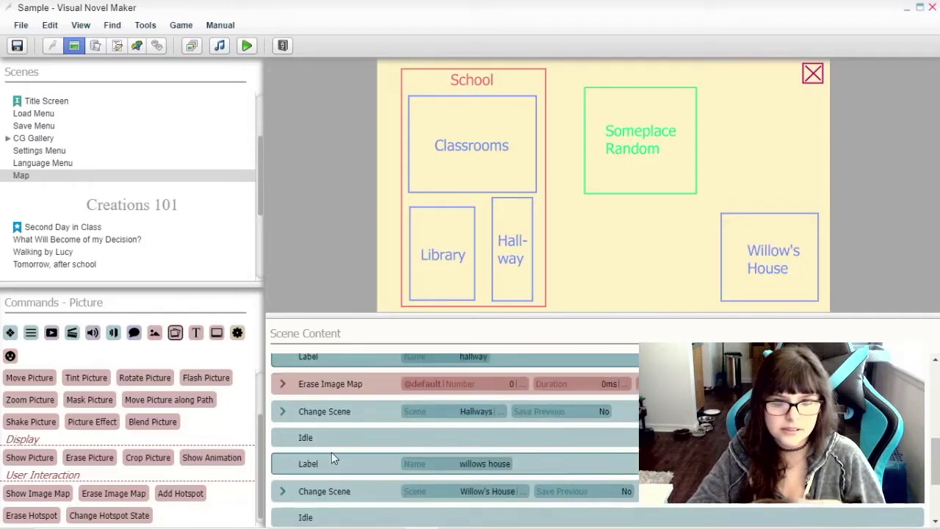
right_click(332, 460)
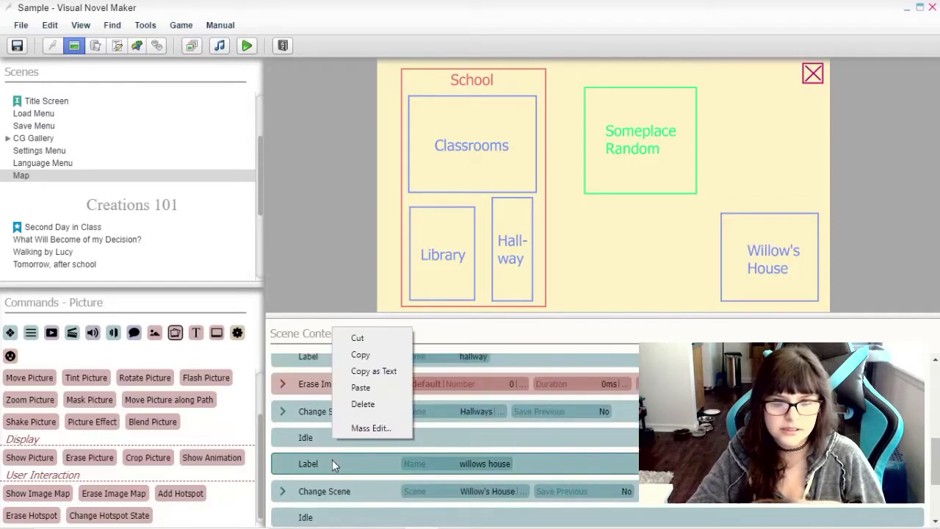
left_click(368, 389)
scroll(350, 489, "down", 4)
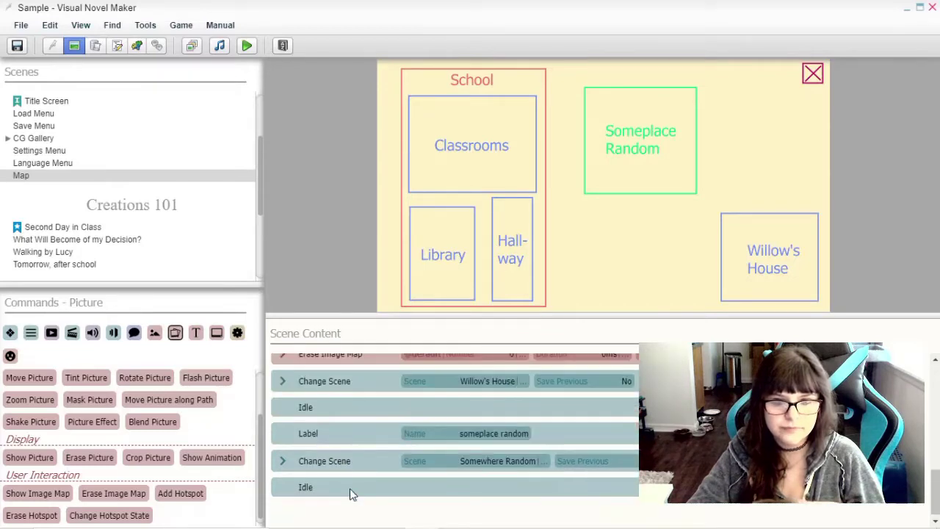
left_click(337, 430)
right_click(338, 432)
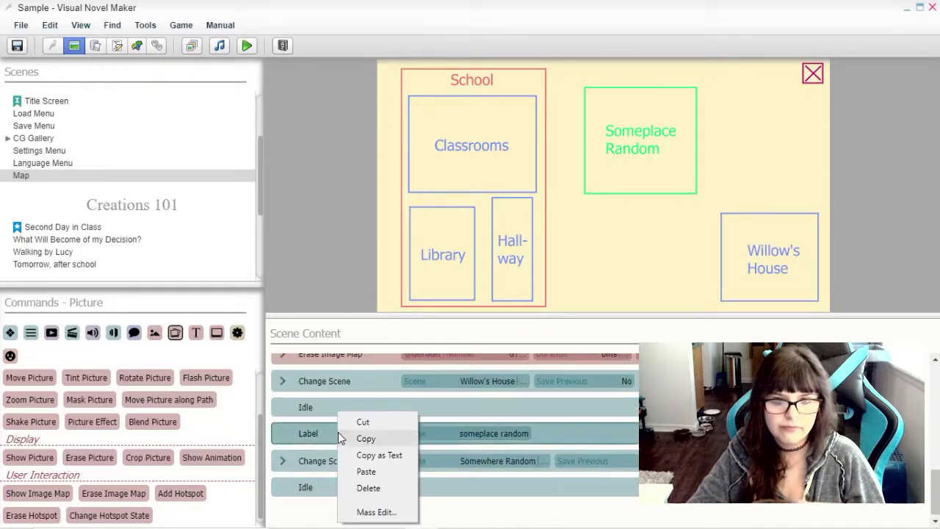
Paste the erase after the someplace random label, then playtest travelling from the map to the Library.
left_click(365, 471)
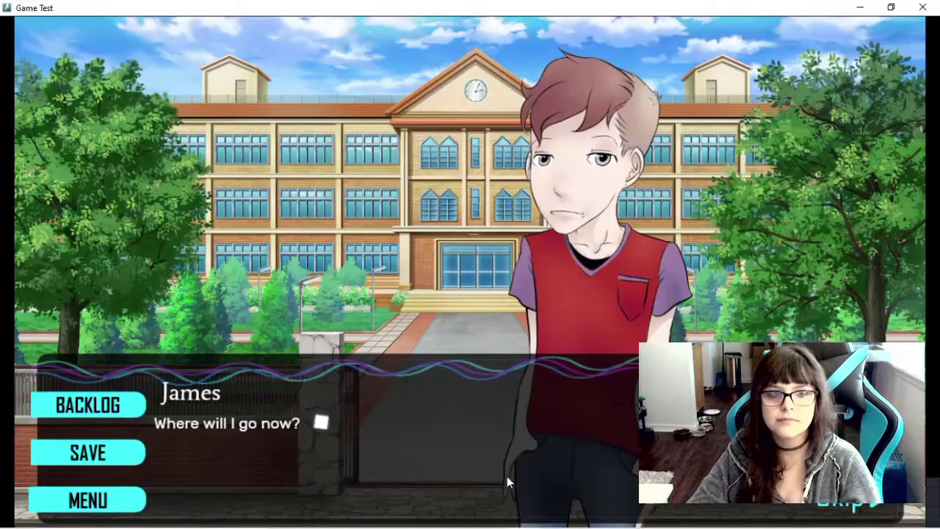
left_click(483, 474)
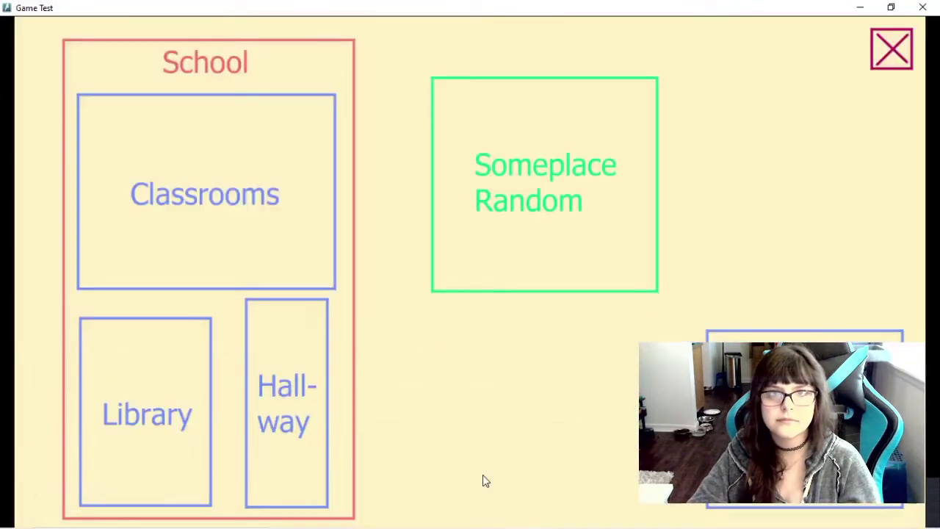
left_click(141, 403)
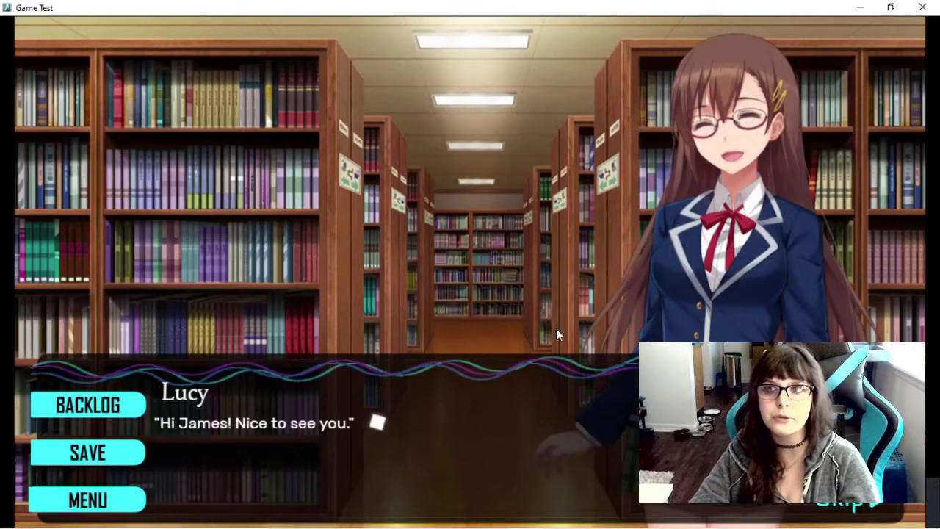
Add the PlayerHomeF_Night5.png night bedroom background to Willow's House.
key("alt+F4")
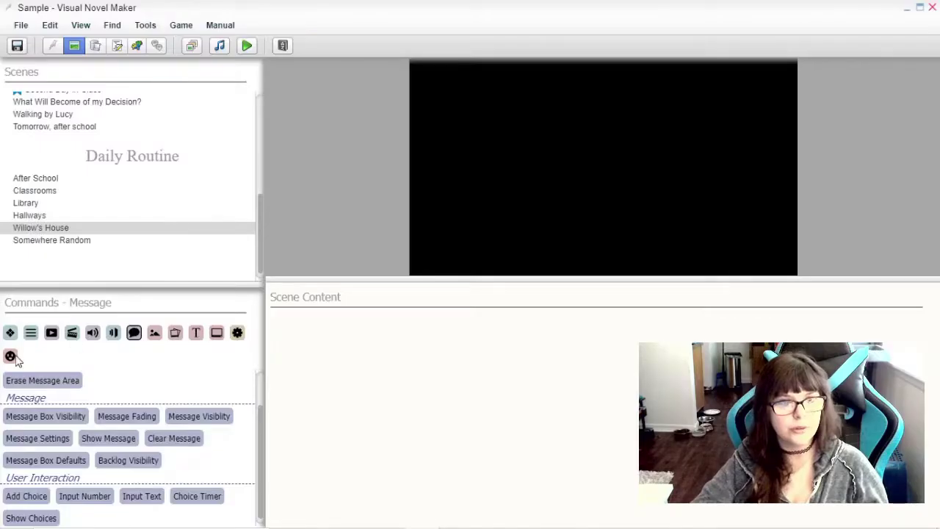
left_click(154, 333)
left_click_drag(43, 515, 382, 371)
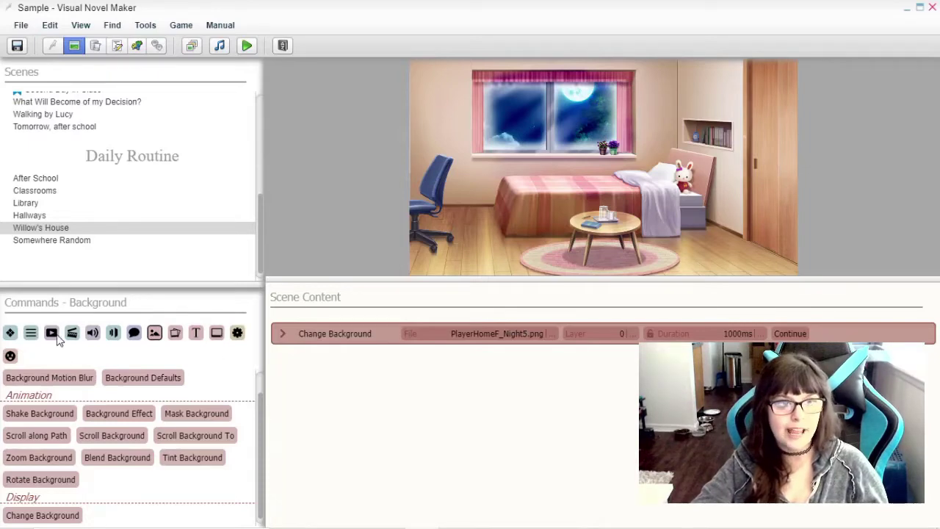
Add a Check Number testing Willow Points equal to 2 above the background change.
left_click(11, 333)
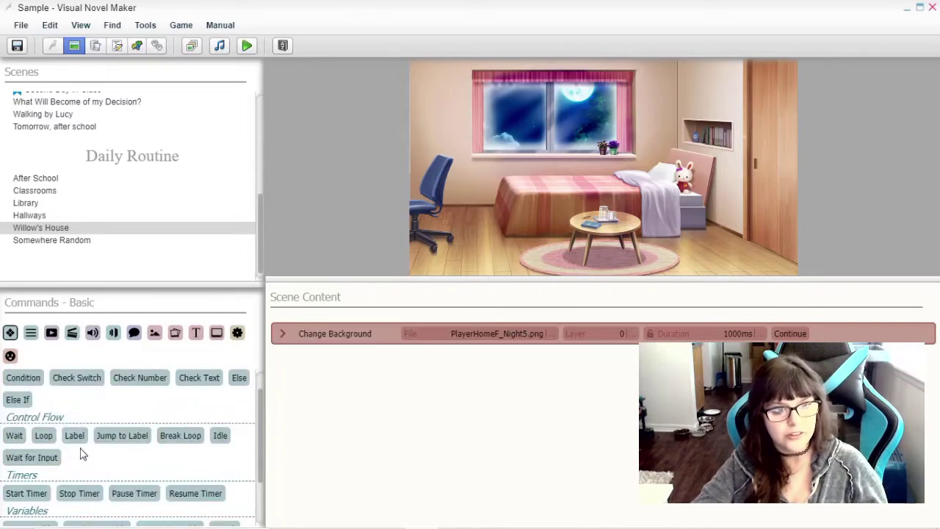
left_click_drag(140, 377, 464, 368)
left_click(504, 357)
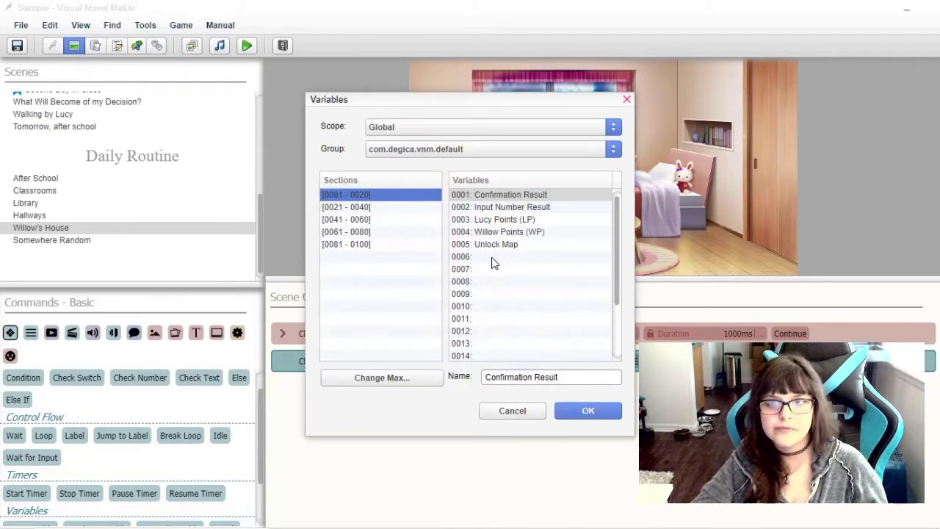
left_click(488, 219)
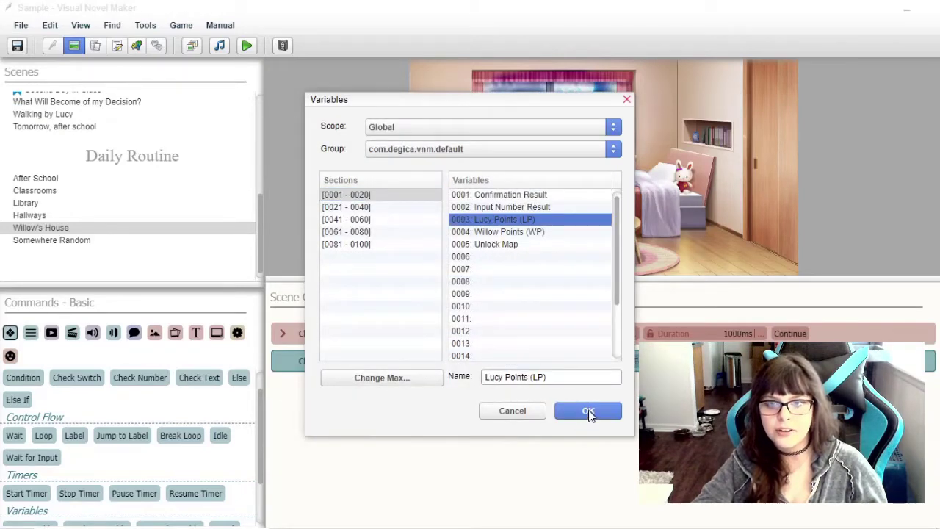
left_click(500, 232)
left_click(590, 413)
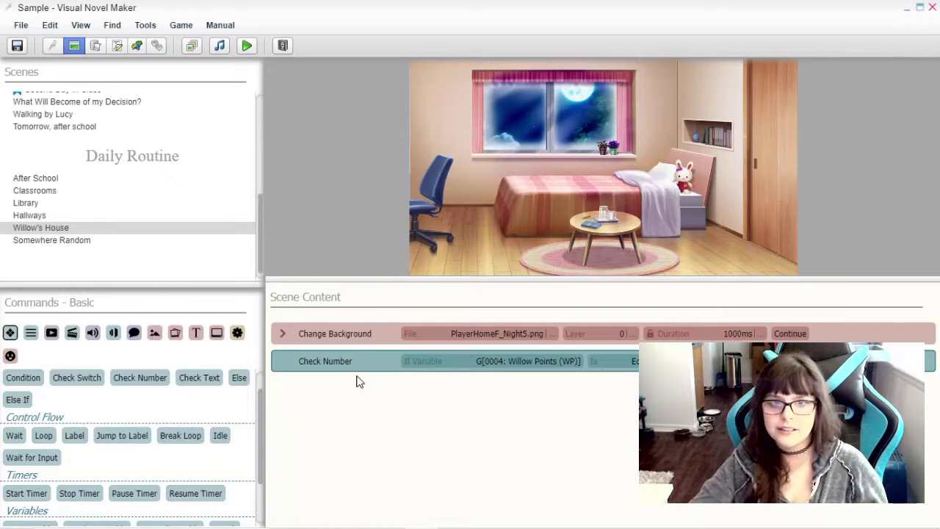
left_click_drag(357, 364, 338, 329)
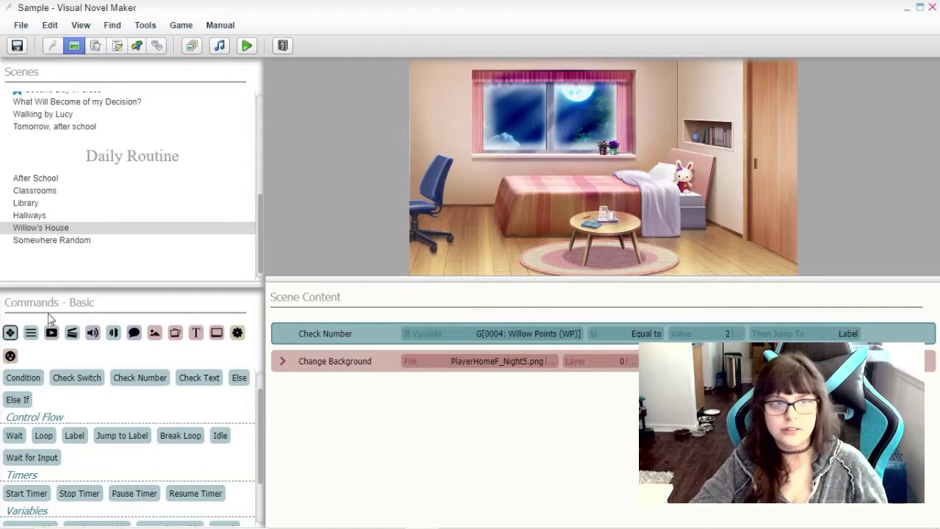
Add a label named 'enter' and make the Willow Points check jump to it.
left_click(75, 435)
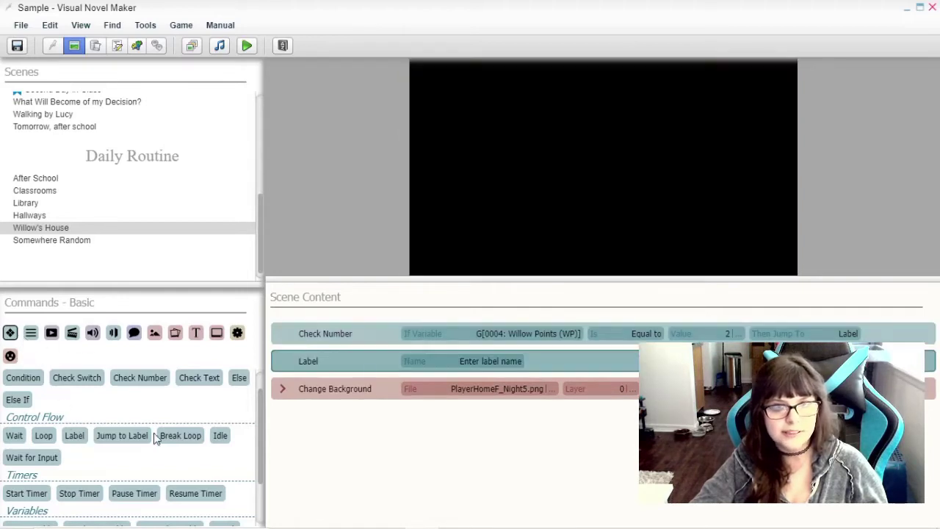
left_click(467, 361)
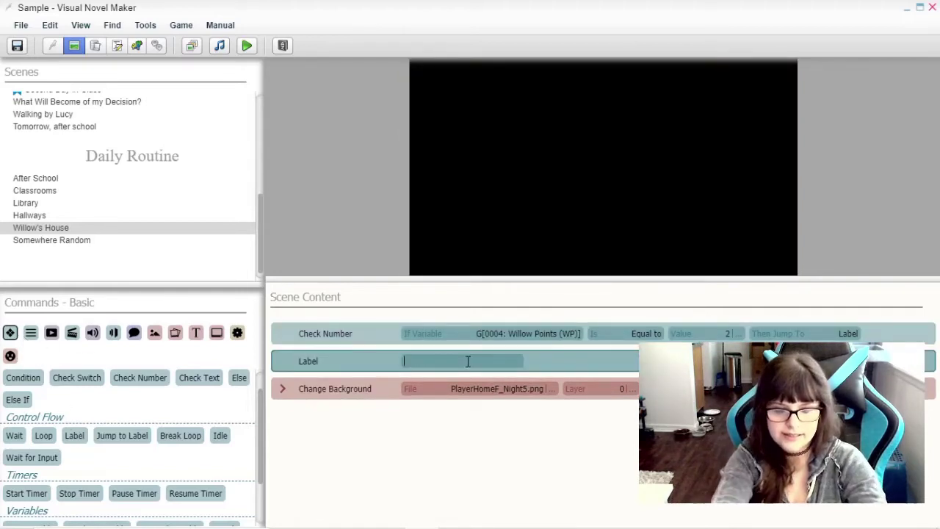
type("enter")
key("Return")
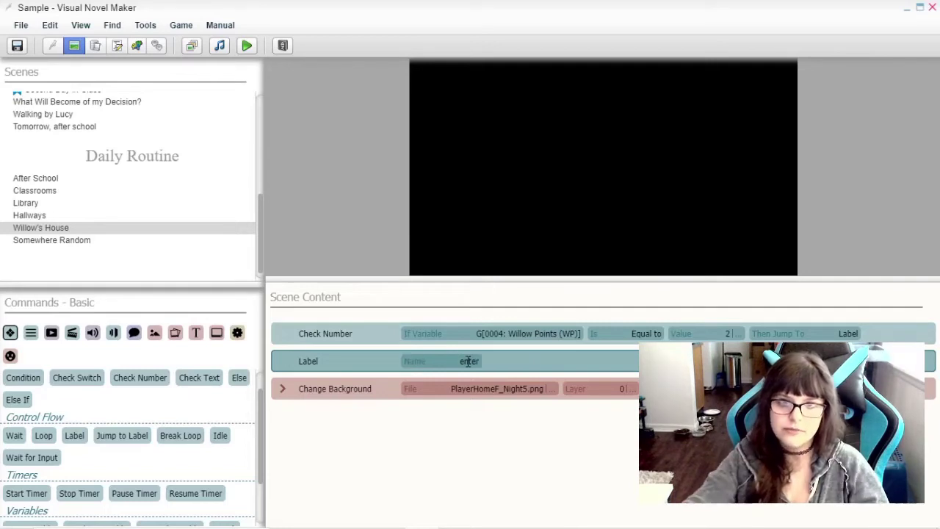
left_click(824, 335)
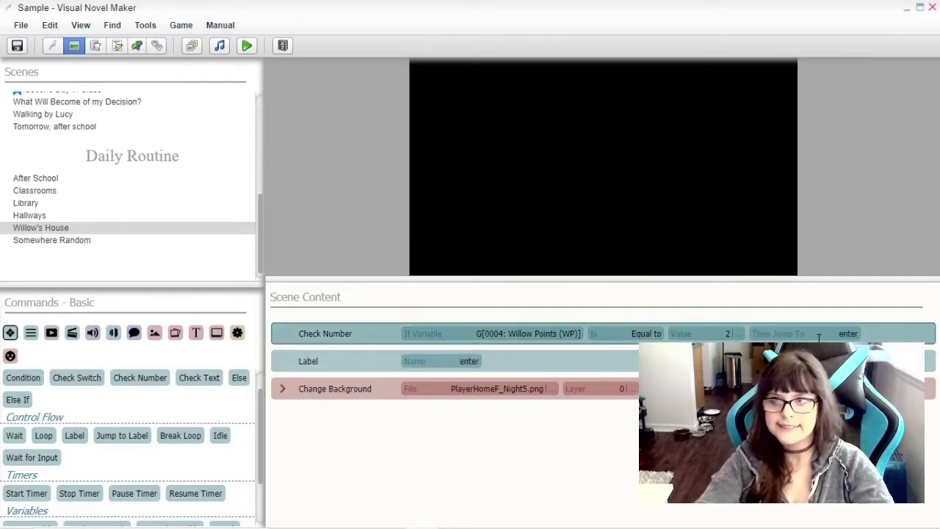
left_click(327, 391)
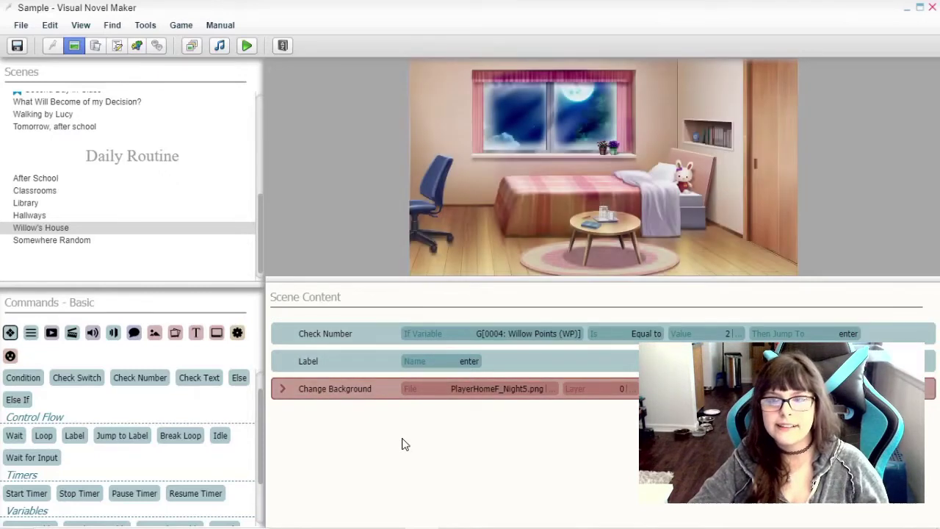
Add a Join Scene command bringing the pre-existing character Willow into the scene.
left_click(11, 356)
scroll(132, 507, "down", 1)
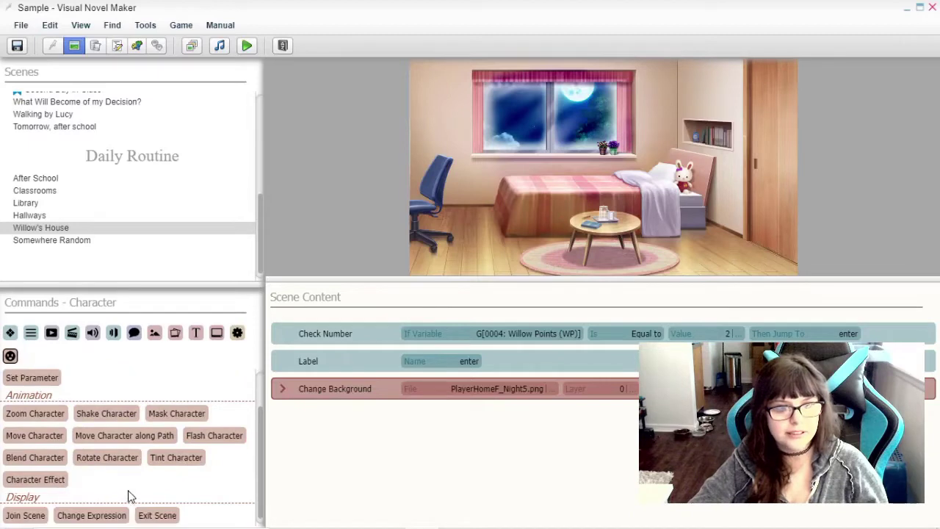
left_click(21, 515)
left_click(469, 423)
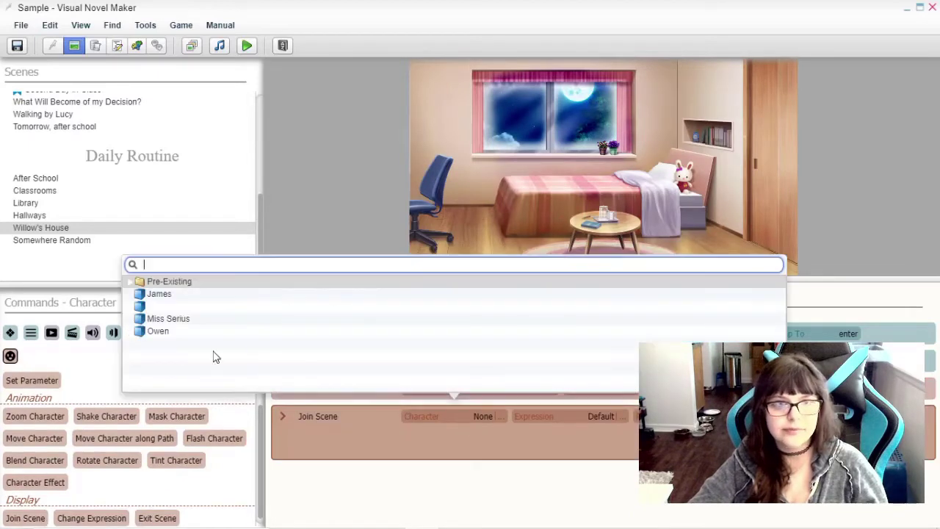
left_click(132, 286)
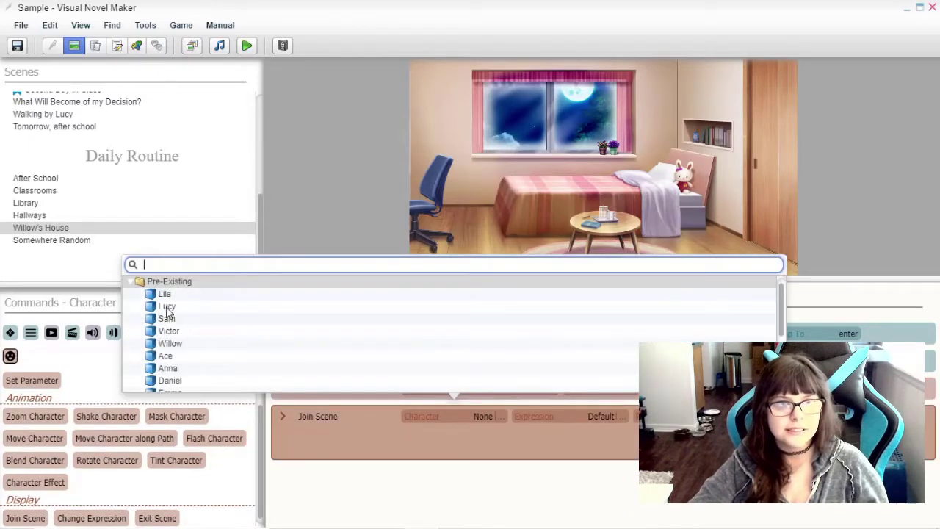
left_click(183, 347)
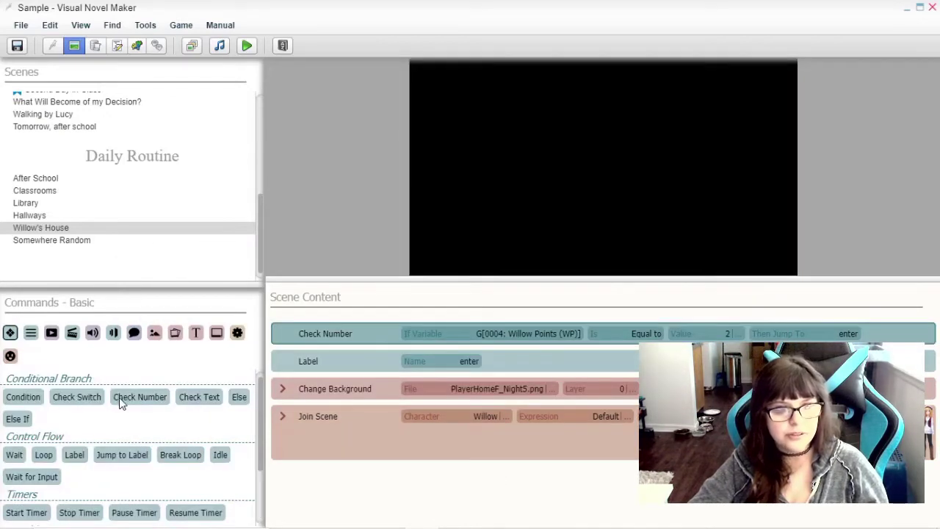
Add a second Check Number on Confirmation Result and choose its comparison.
left_click(137, 402)
left_click(631, 361)
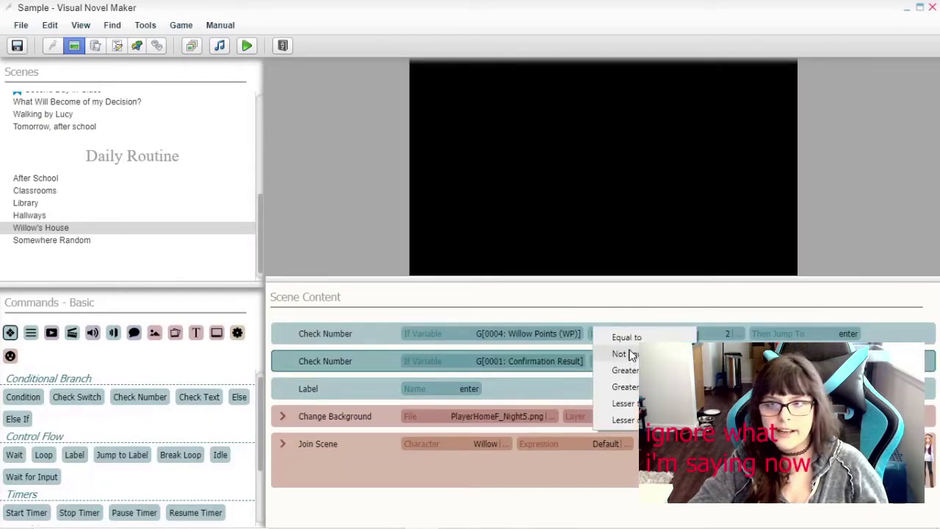
left_click(630, 354)
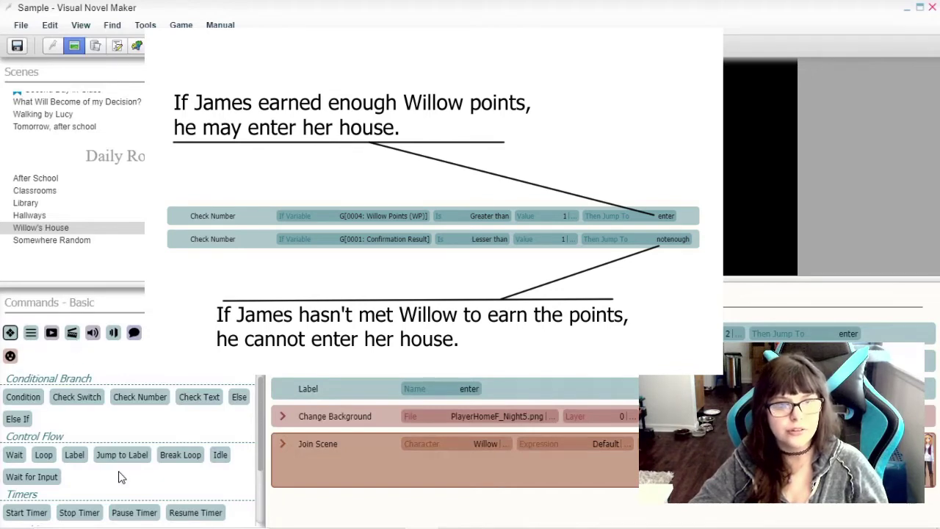
Add a label named 'notenough' at the end of the scene and select it.
left_click(73, 455)
left_click(448, 504)
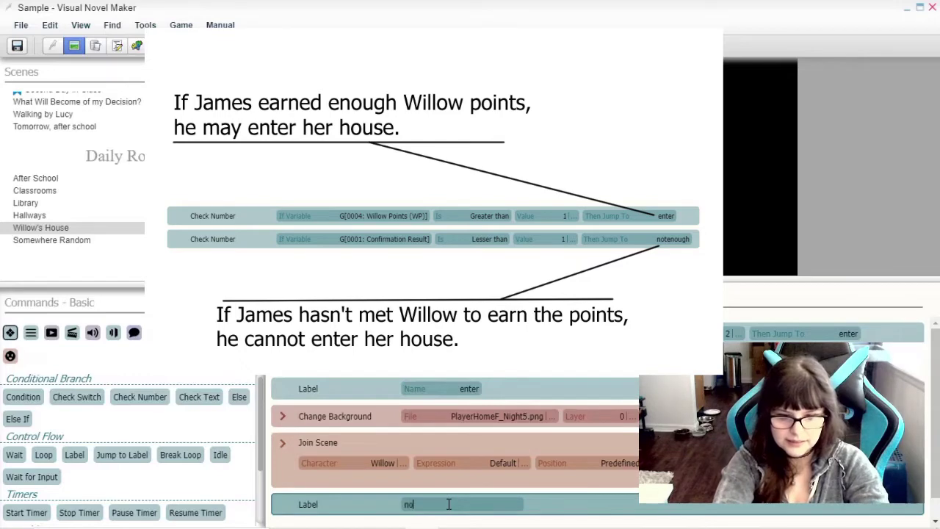
key("Return")
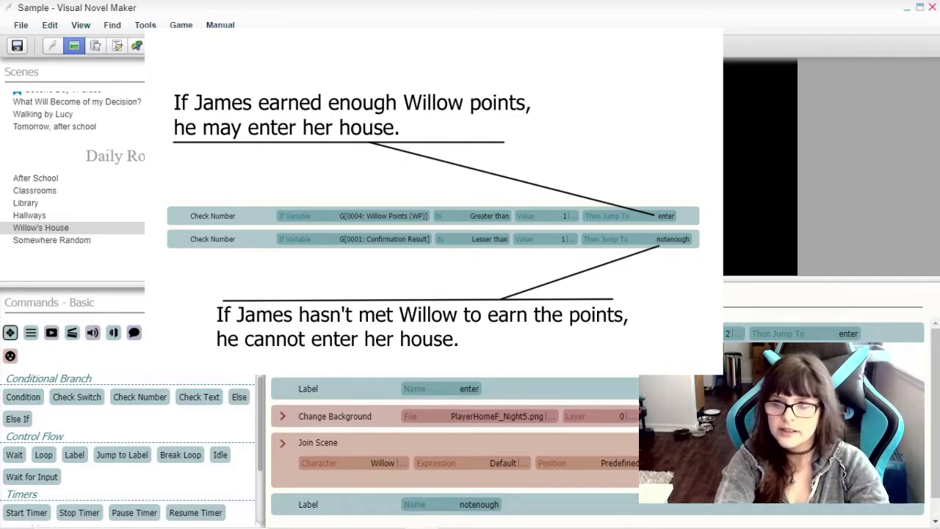
scroll(585, 507, "down", 1)
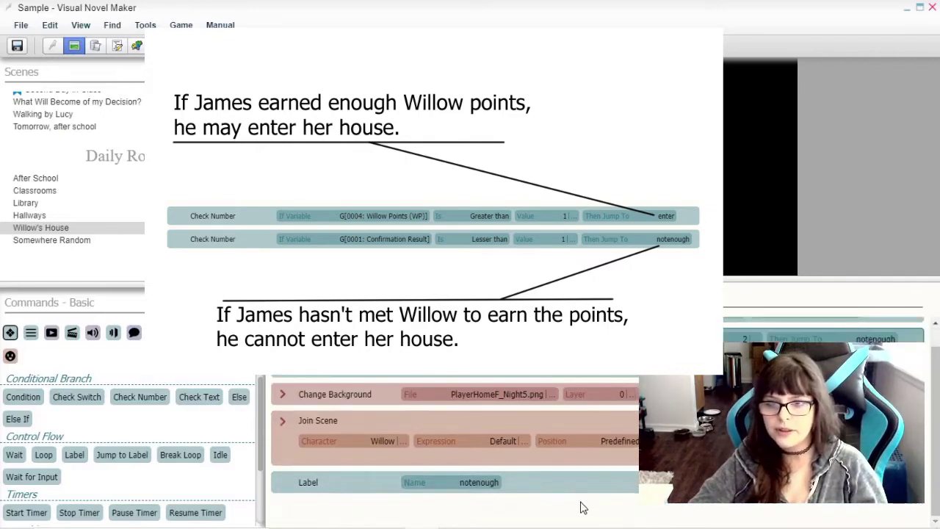
left_click(560, 479)
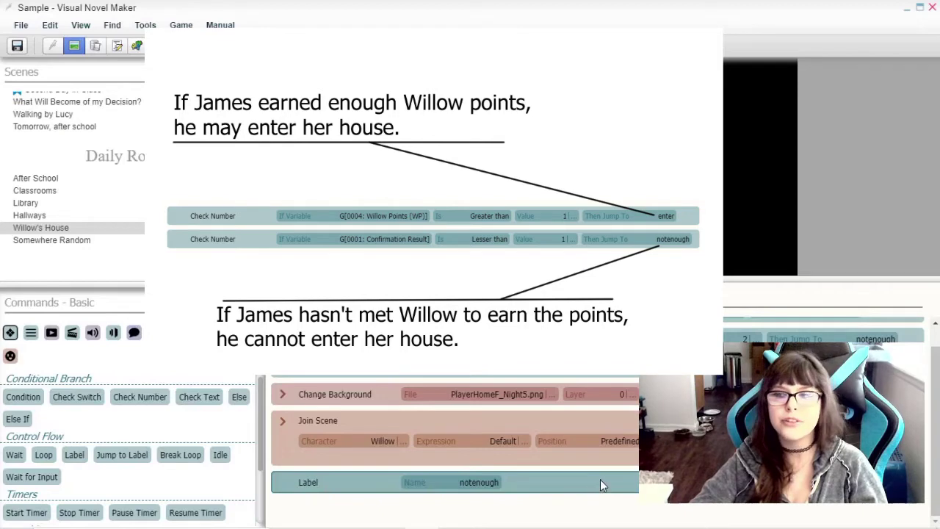
Add a Change Background to black.png after the notenough label.
left_click(154, 333)
left_click(22, 518)
left_click(243, 163)
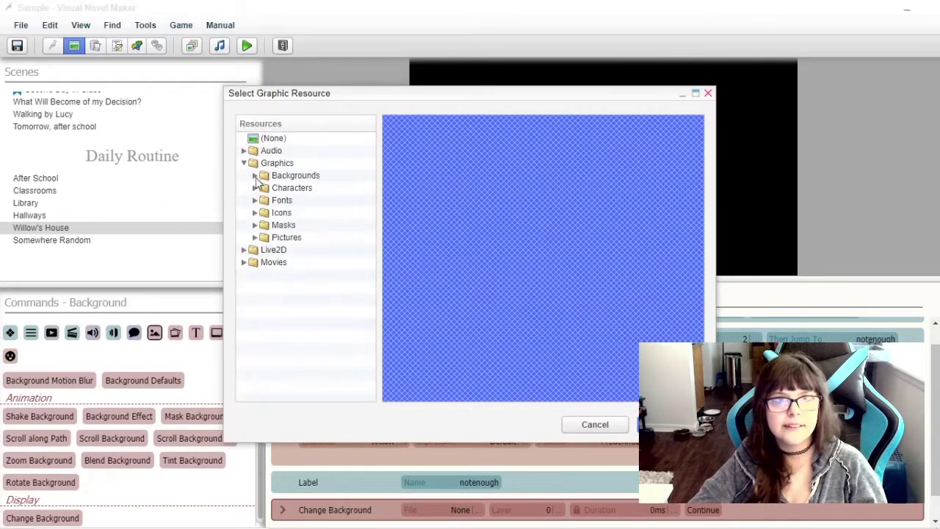
left_click(258, 175)
double_click(309, 187)
Call the Beginner's Guide common event Show Message Box.
left_click(133, 332)
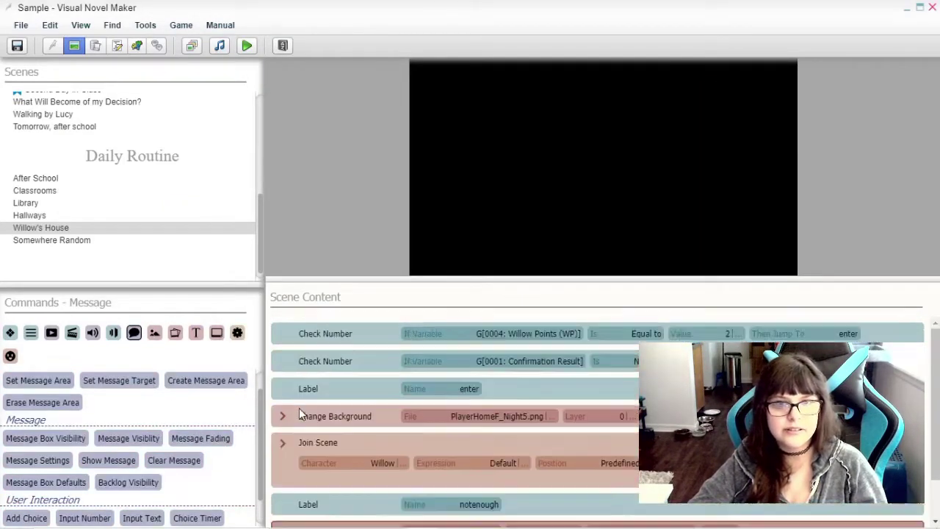
left_click(237, 333)
left_click(41, 416)
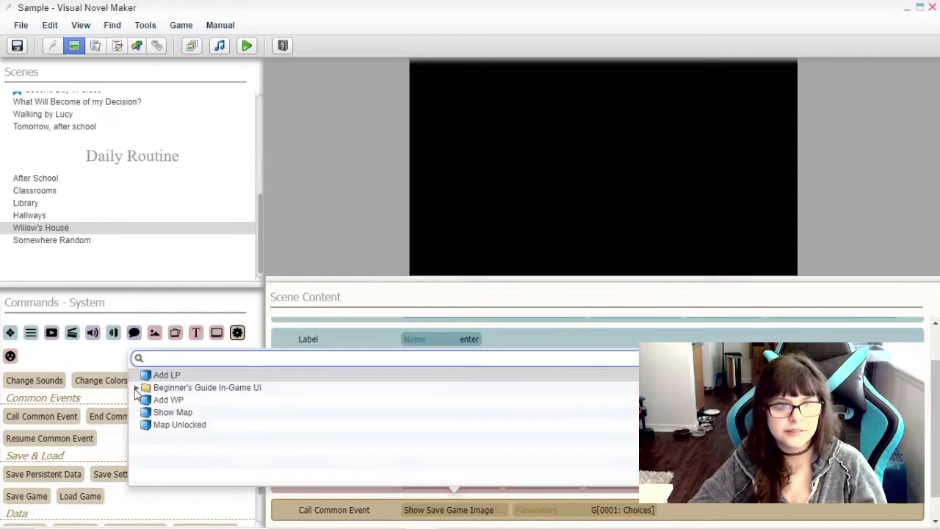
left_click(137, 388)
left_click(140, 461)
left_click(184, 474)
Add a Show Message saying 'Not enough Willow Points!'.
left_click(134, 332)
left_click(108, 460)
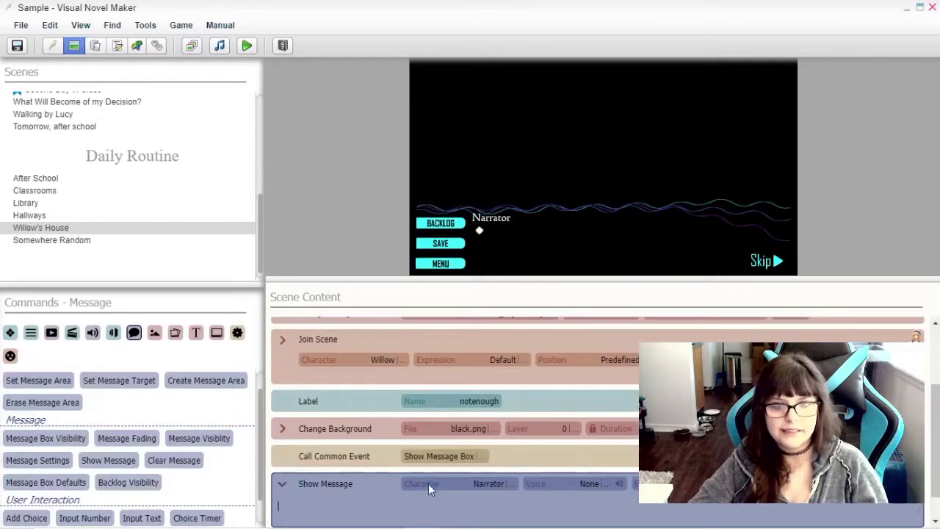
left_click(337, 507)
type("Not enough Wil")
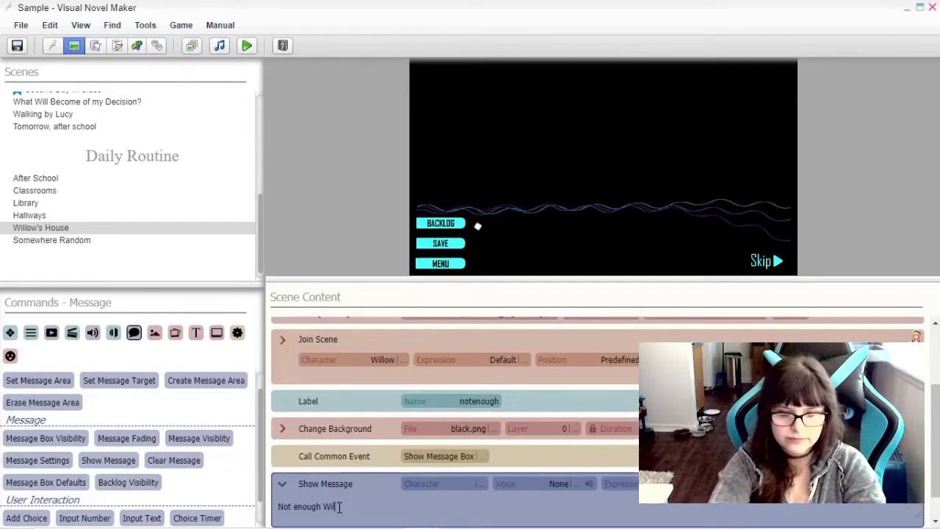
type("low Points!")
left_click(329, 444)
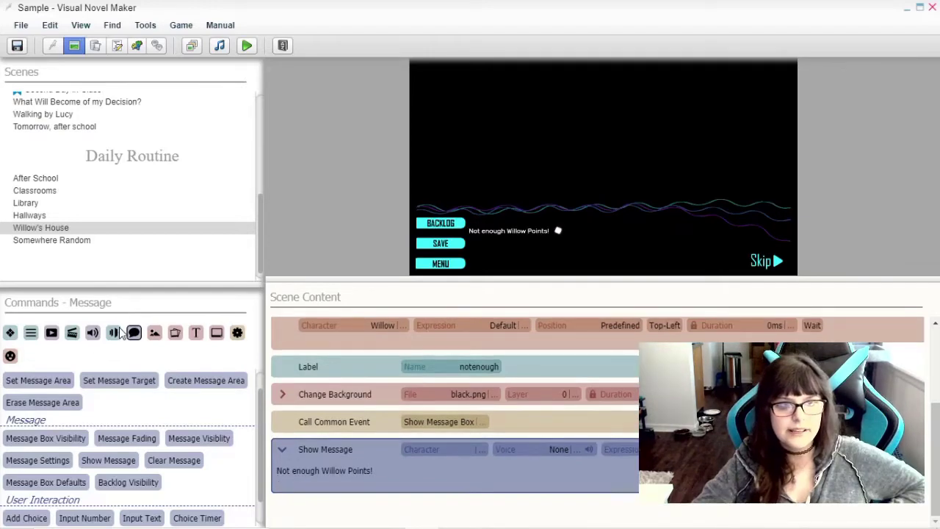
Add a Change Scene to the In-Game UI Map scene.
left_click(72, 335)
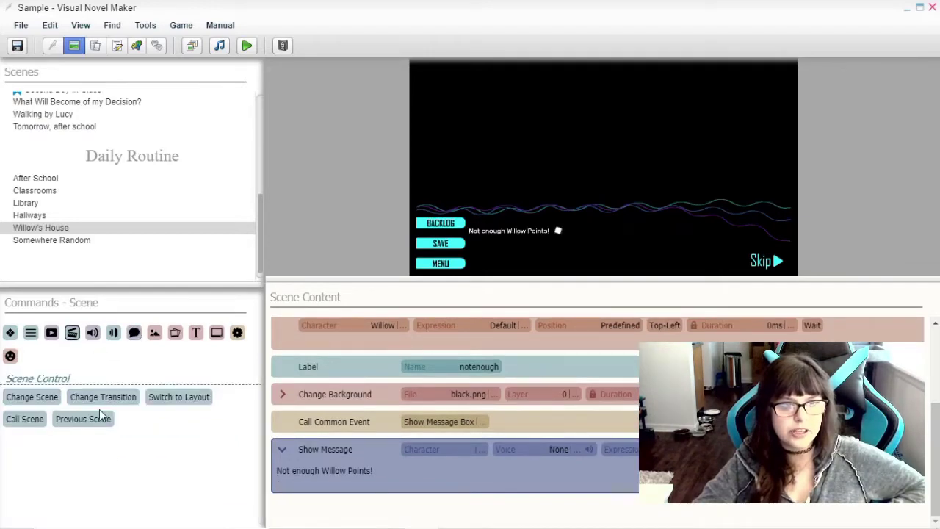
left_click(40, 398)
left_click(443, 510)
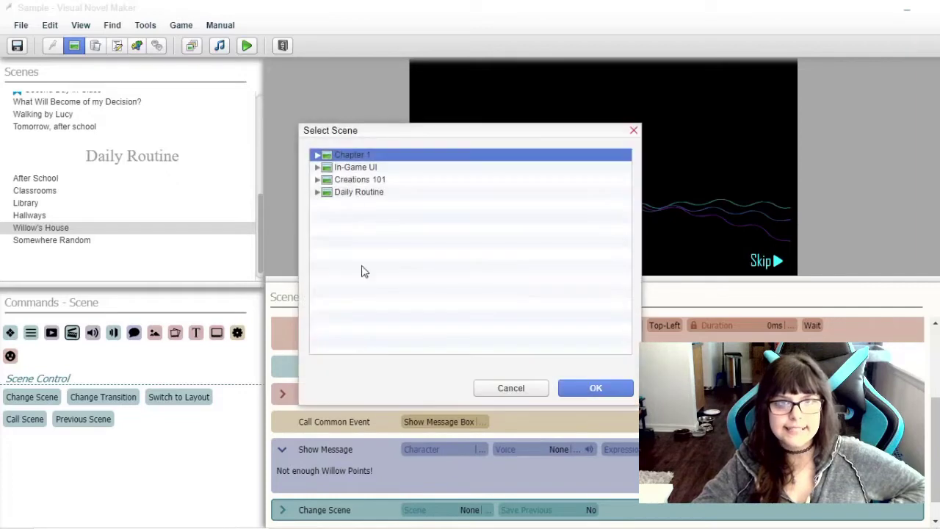
left_click(317, 180)
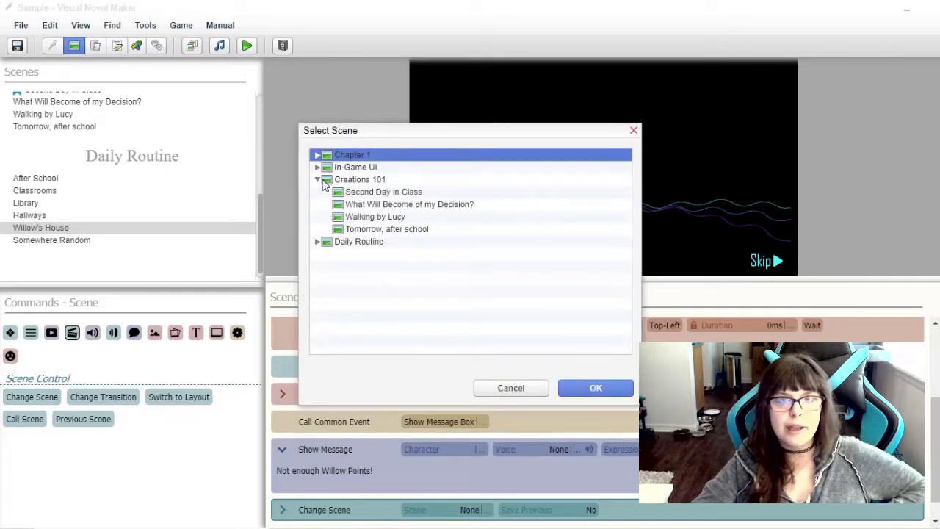
left_click(324, 182)
left_click(318, 180)
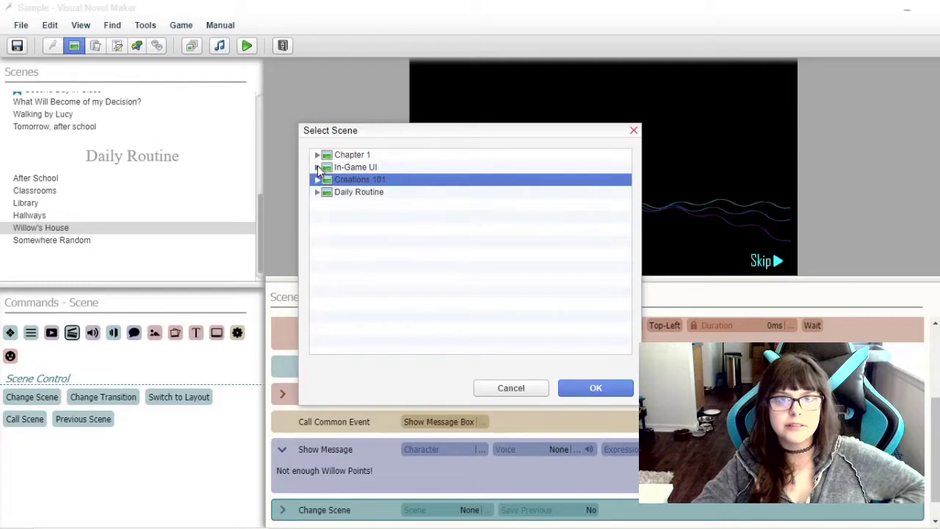
left_click(317, 167)
left_click(360, 254)
left_click(596, 397)
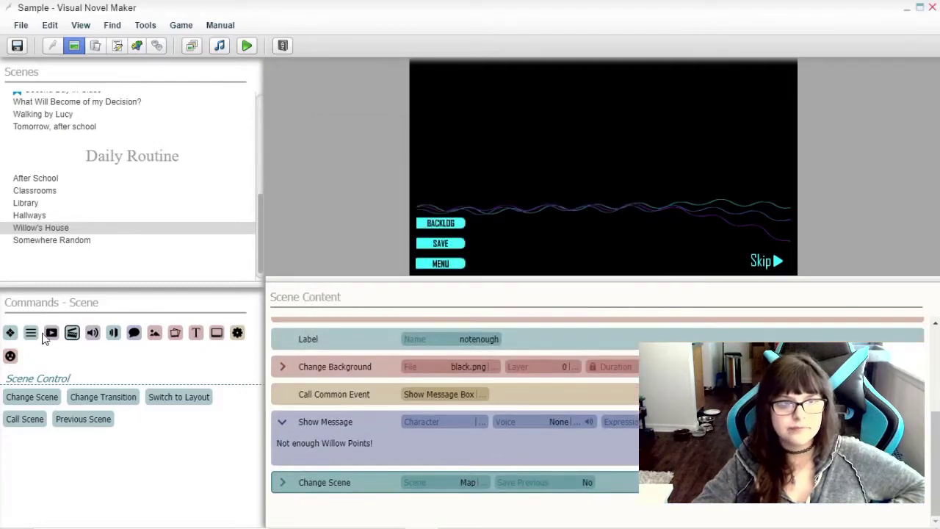
left_click(10, 335)
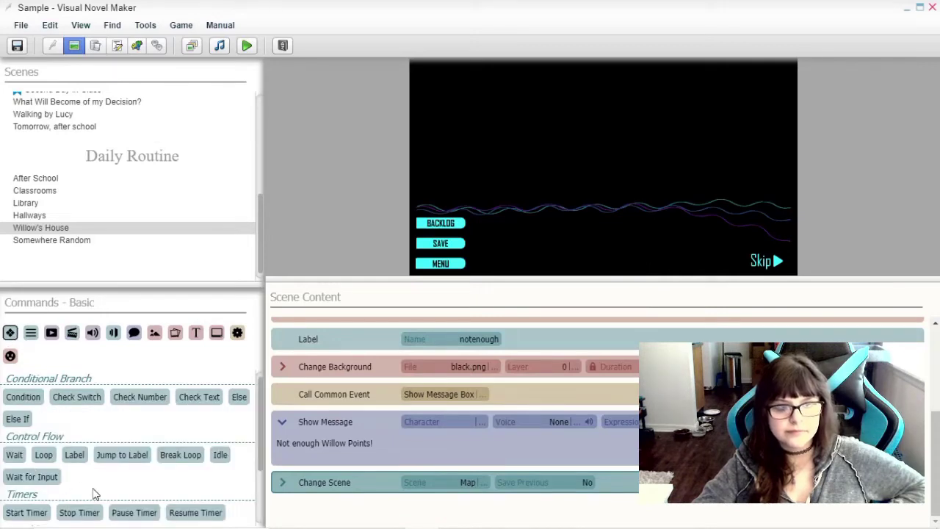
left_click(221, 455)
Paste a Hide Message Box event below Willow's 'Hey! Thanks for visiting!' greeting.
scroll(367, 405, "up", 2)
left_click(368, 401)
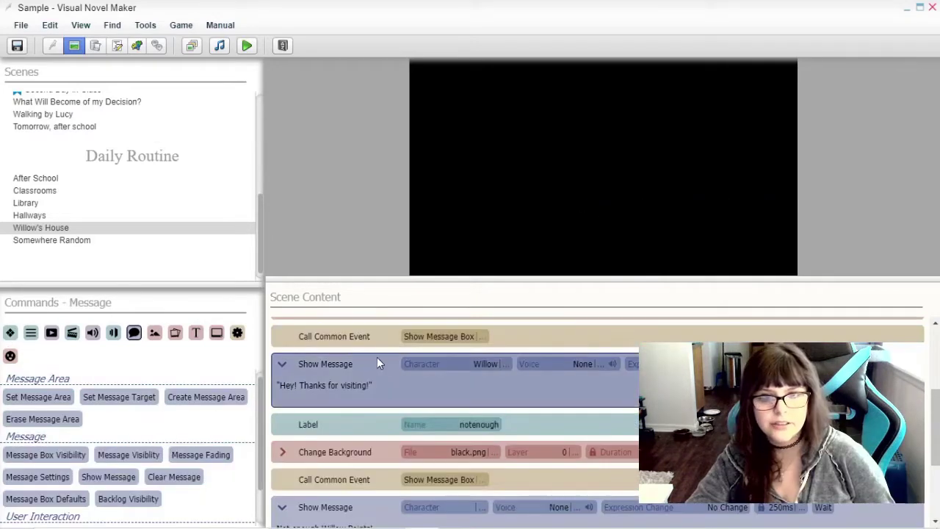
right_click(377, 357)
left_click(405, 397)
left_click(334, 432)
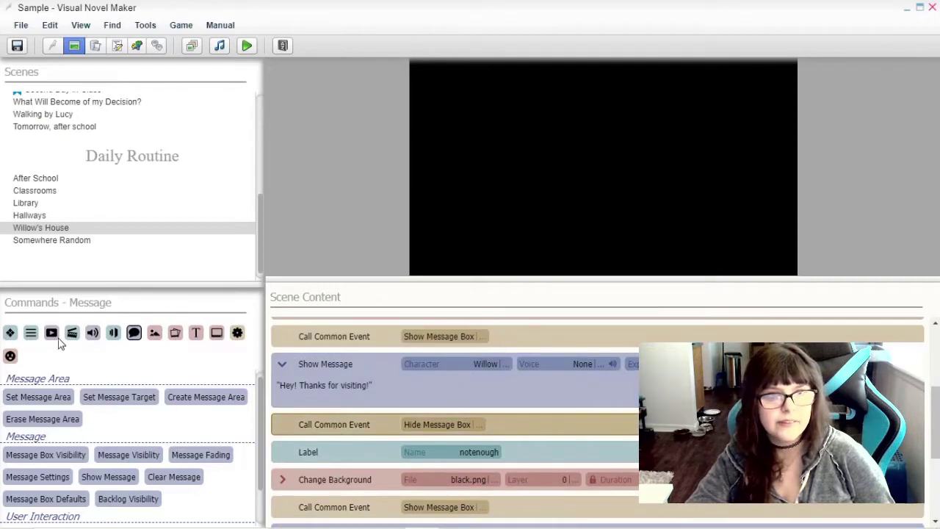
Add a Change Scene to Daily Routine's After School and save the project.
left_click(72, 335)
left_click(35, 397)
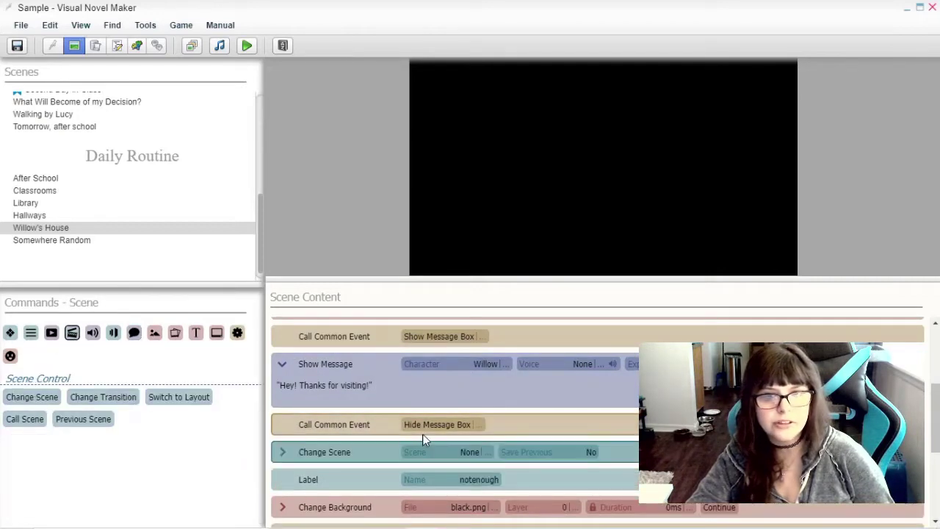
left_click(434, 453)
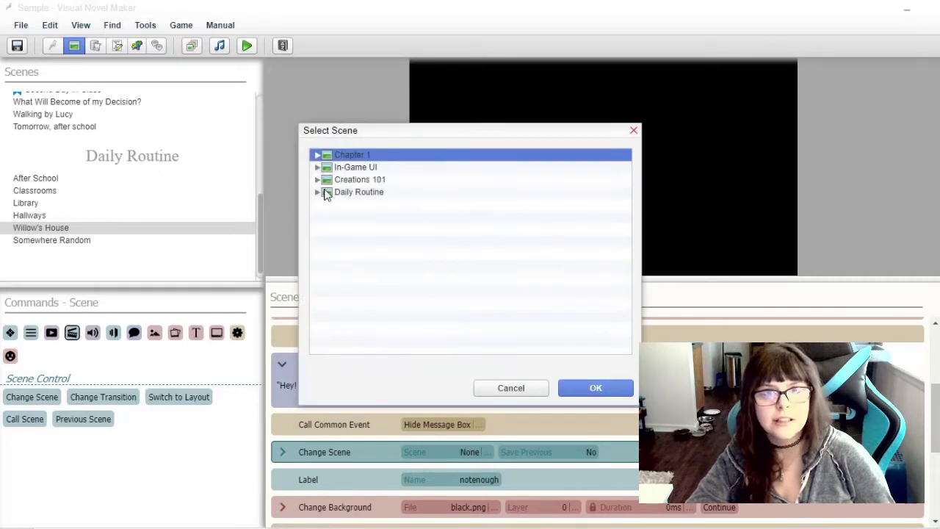
left_click(318, 193)
left_click(358, 206)
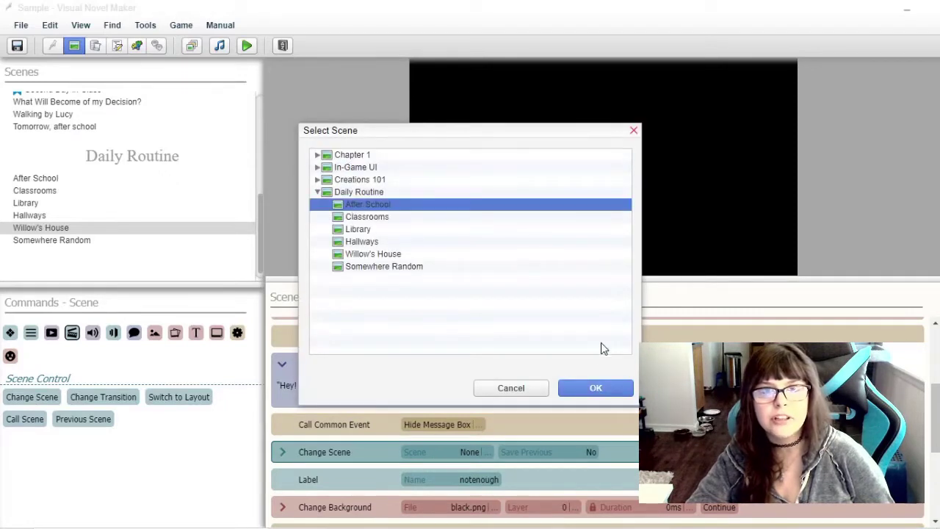
left_click(596, 391)
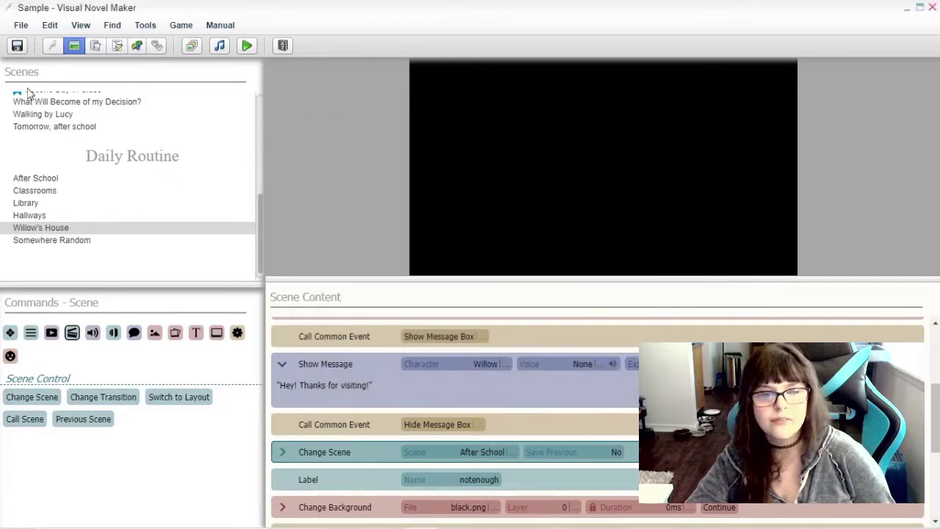
left_click(17, 46)
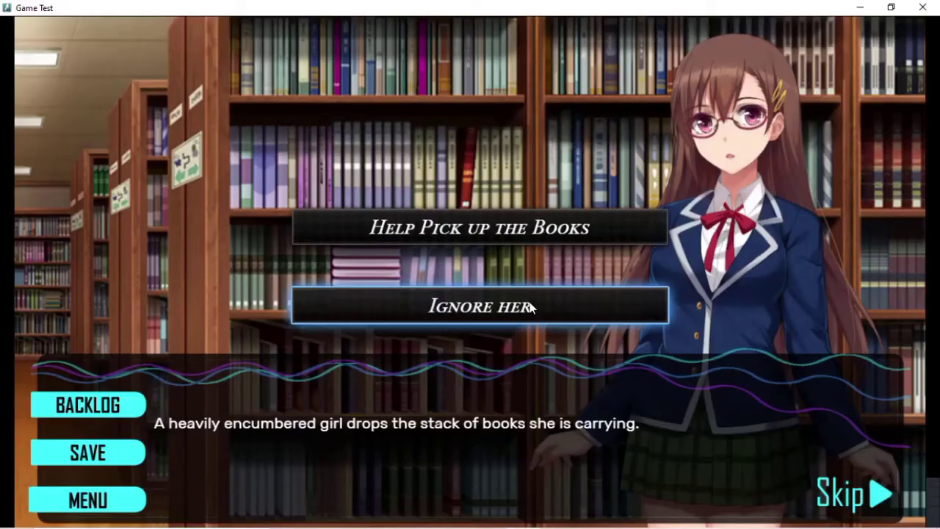
In the playtest, choose 'Ignore her' and advance the dialogue to the next scene.
left_click(530, 302)
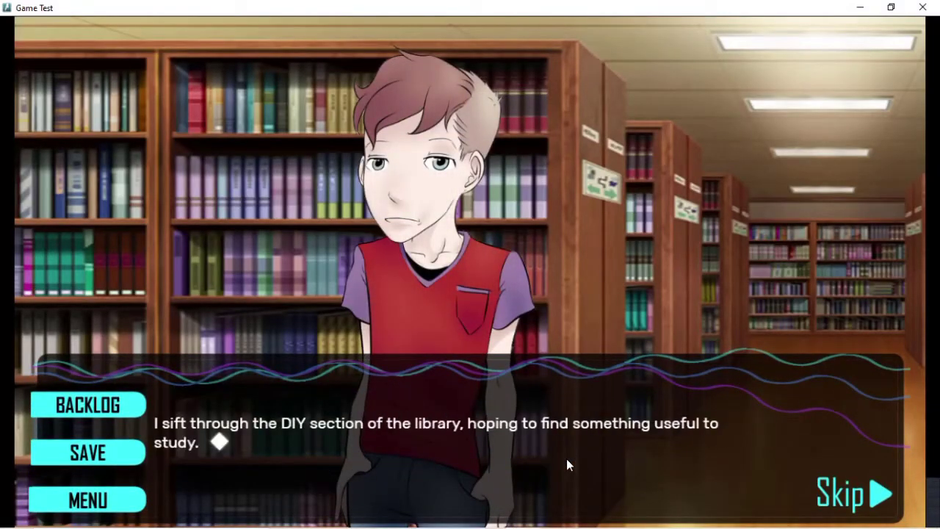
left_click(566, 459)
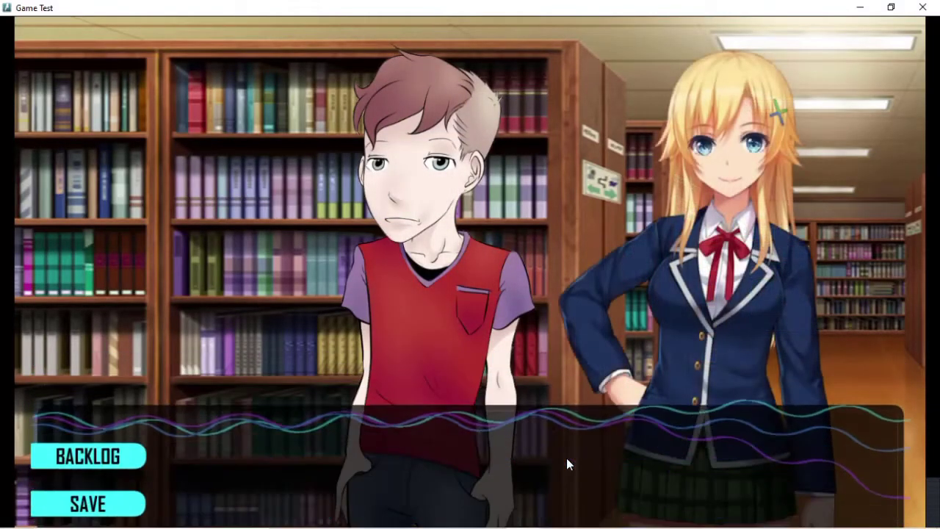
left_click(567, 458)
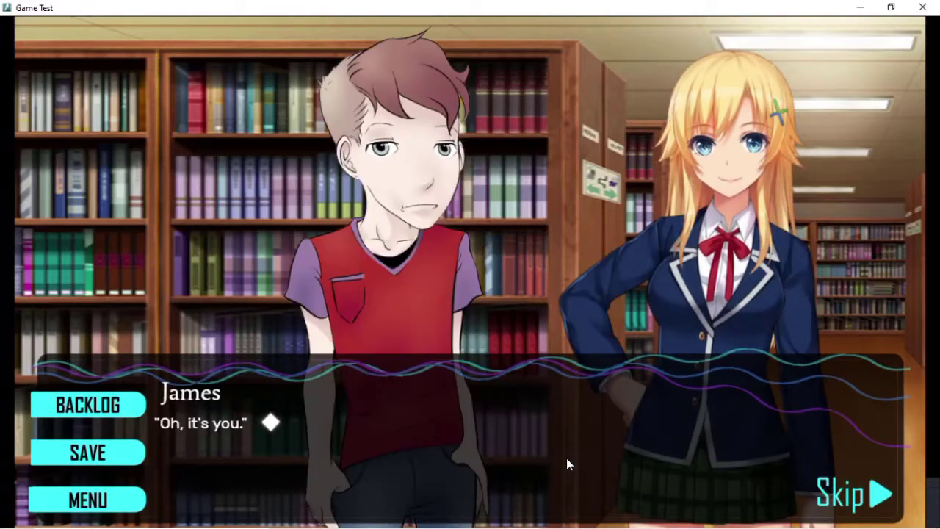
left_click(566, 457)
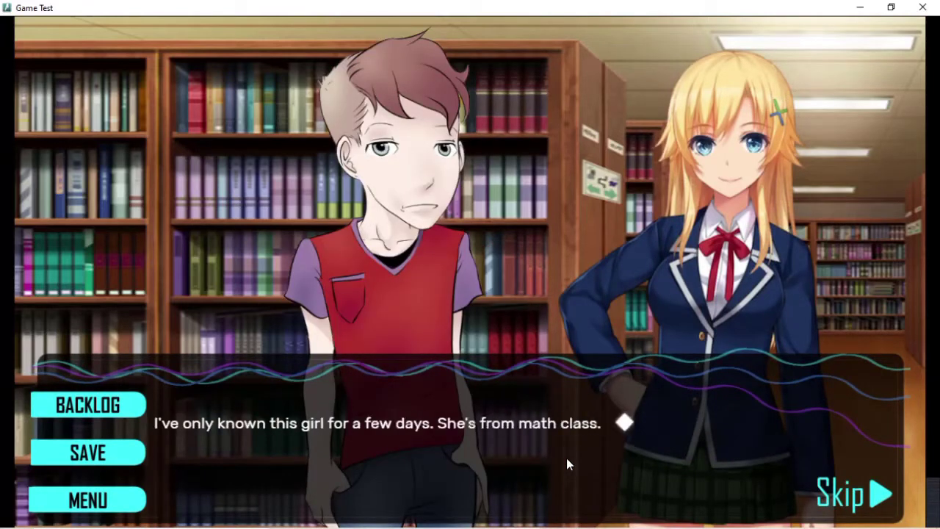
left_click(567, 464)
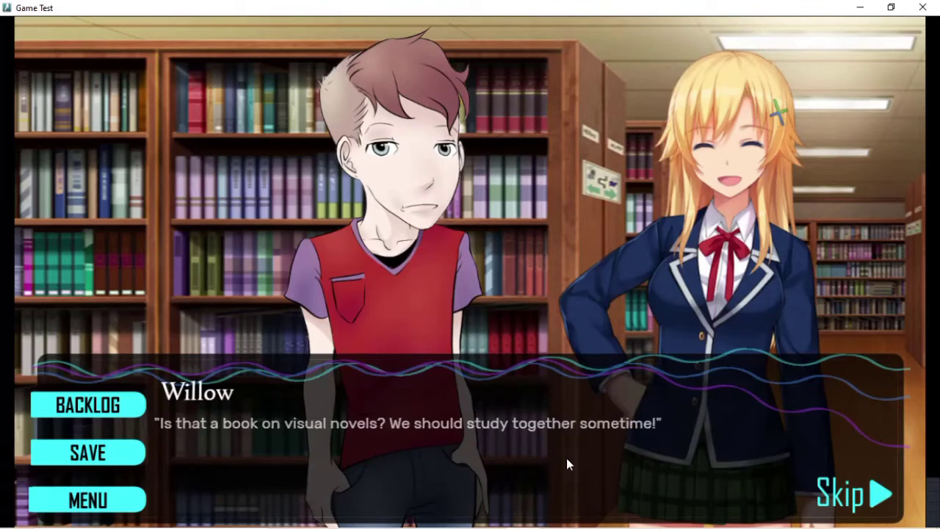
left_click(566, 459)
left_click(566, 464)
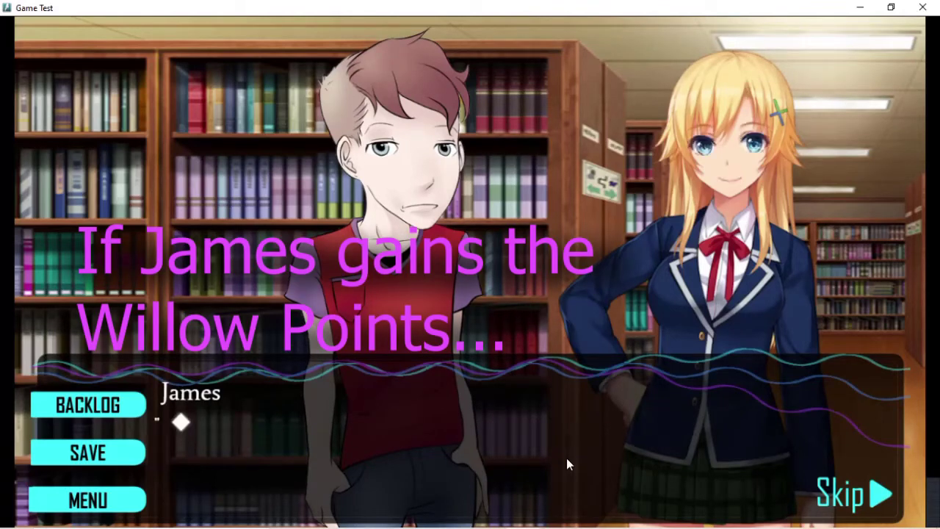
left_click(566, 459)
left_click(567, 459)
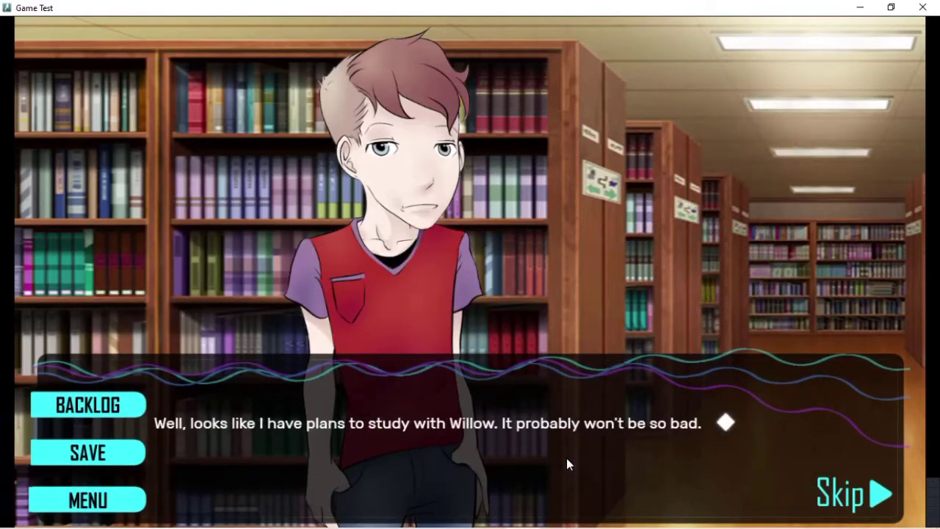
left_click(566, 462)
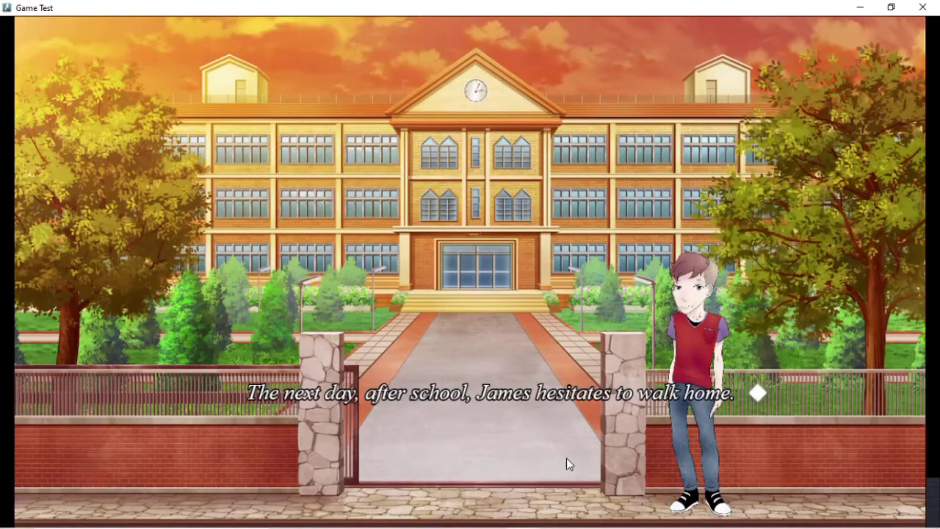
Continue past Willow's conversation, pick Willow's House on the map, and finish her scene.
left_click(567, 460)
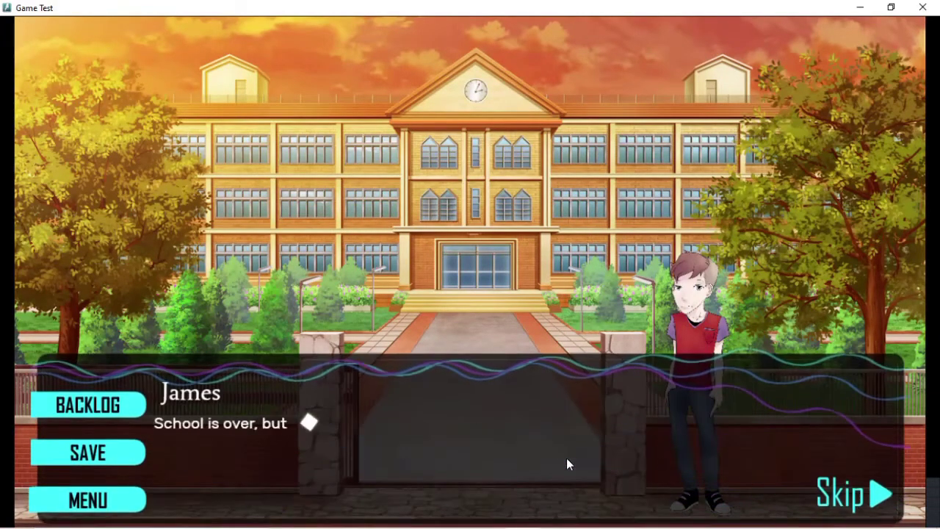
left_click(566, 462)
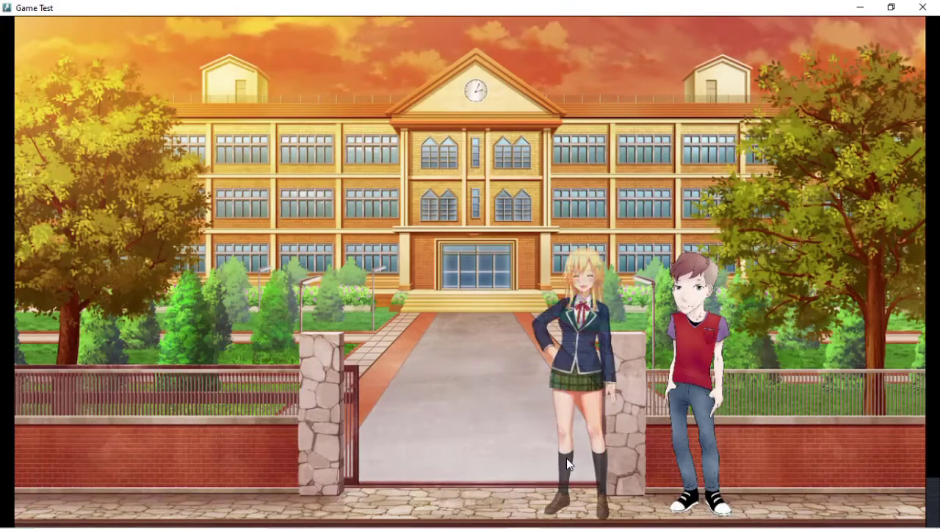
left_click(567, 458)
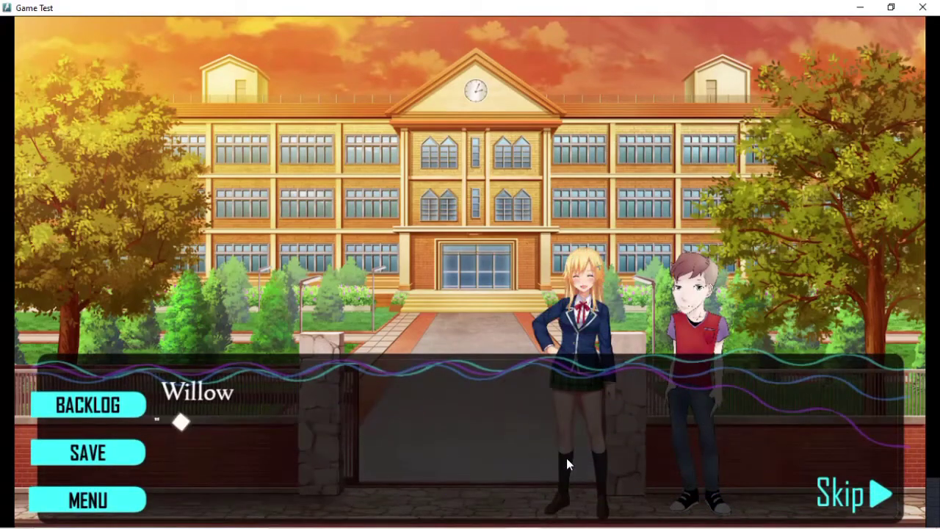
left_click(566, 458)
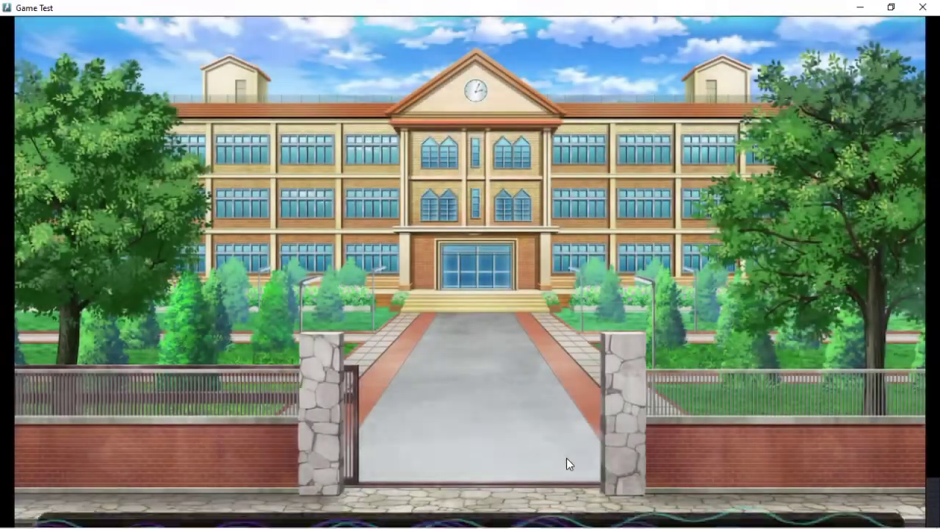
left_click(566, 458)
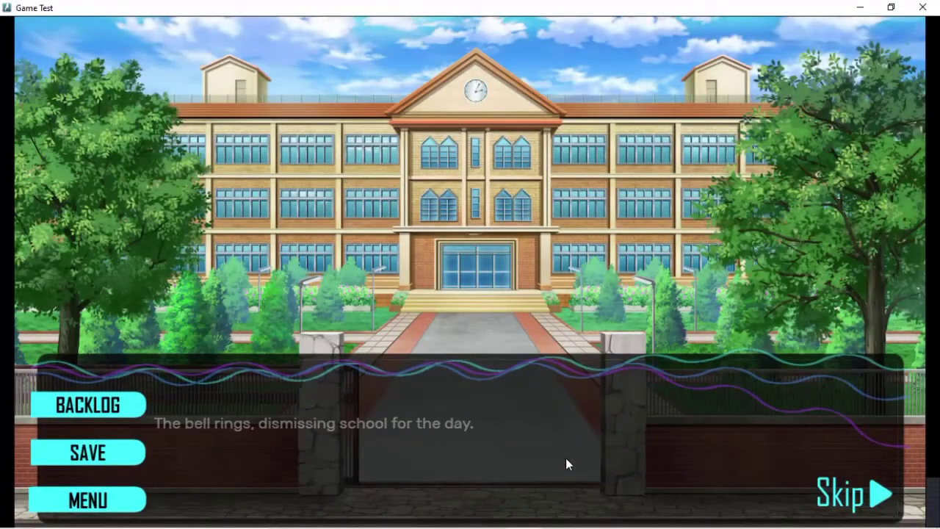
left_click(493, 402)
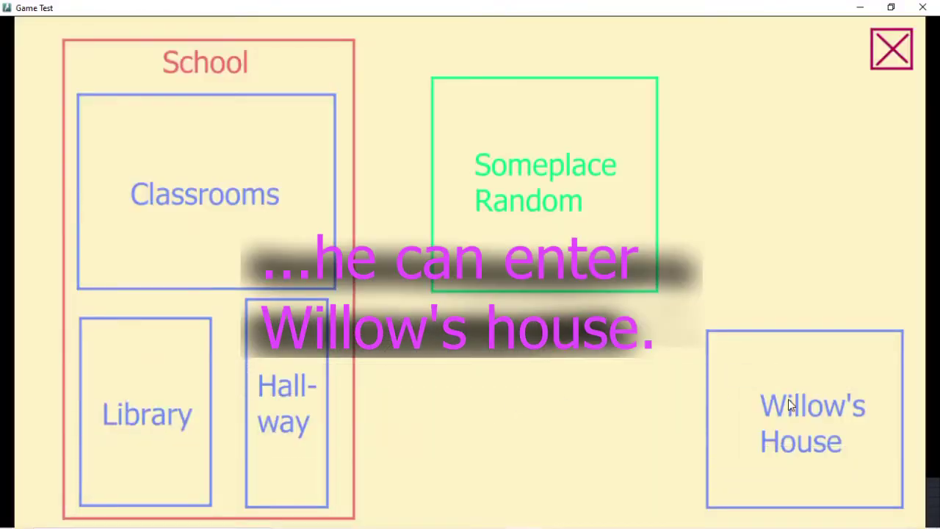
left_click(788, 402)
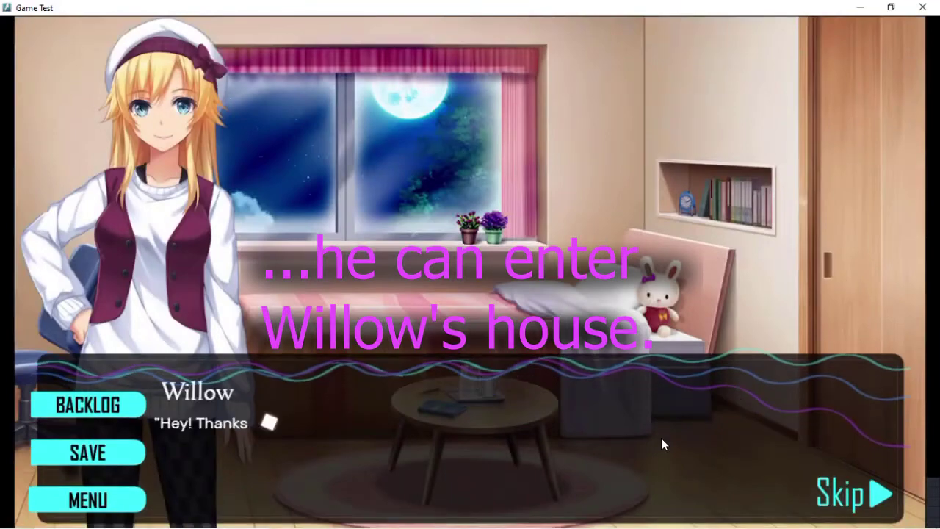
left_click(661, 438)
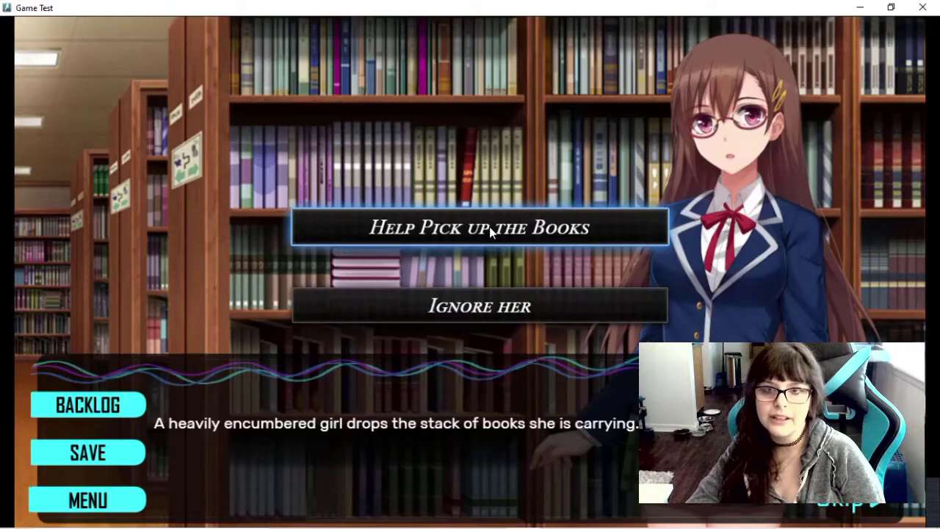
Choose to help pick up the books in the library, earning Lucy Points, through Owen's line.
left_click(490, 229)
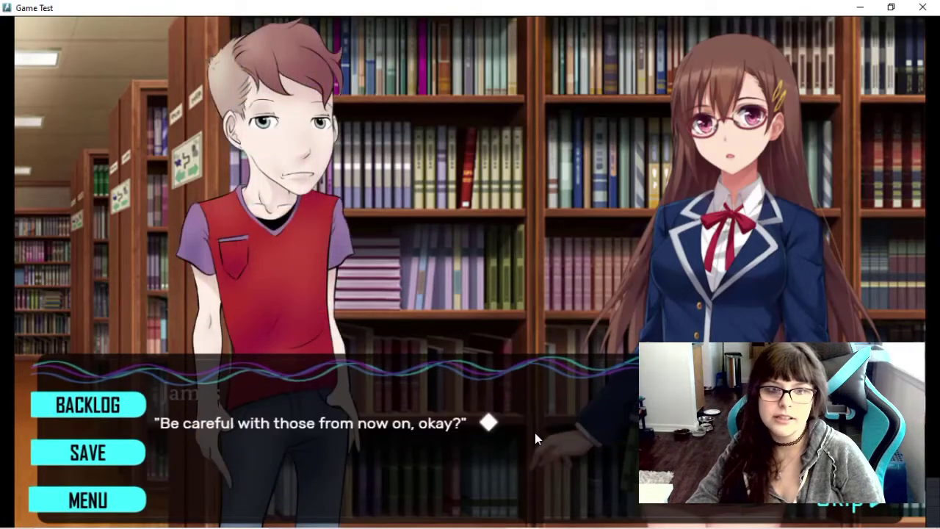
left_click(535, 433)
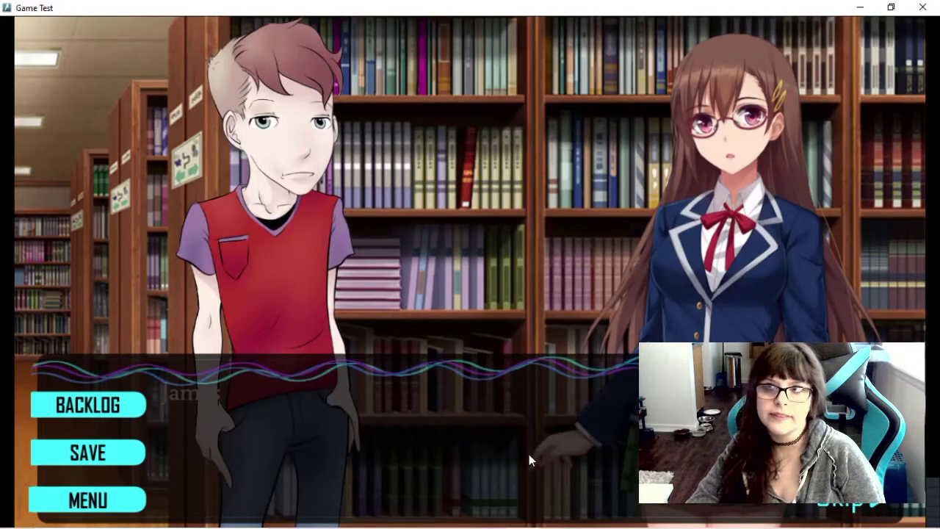
left_click(502, 460)
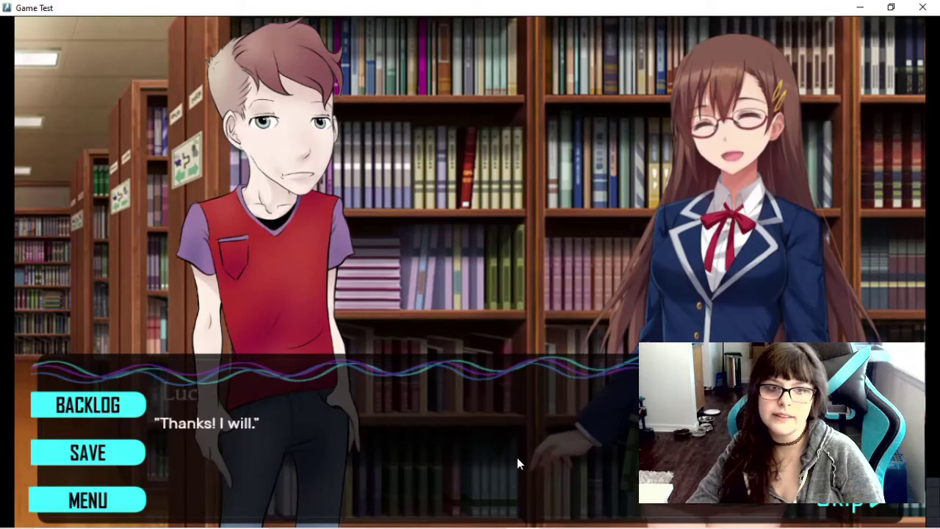
left_click(517, 464)
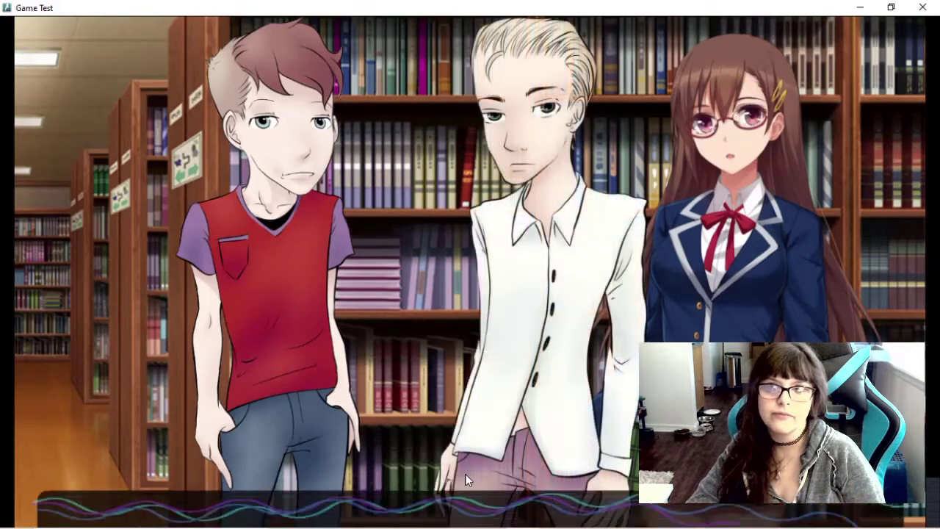
left_click(443, 473)
left_click(443, 472)
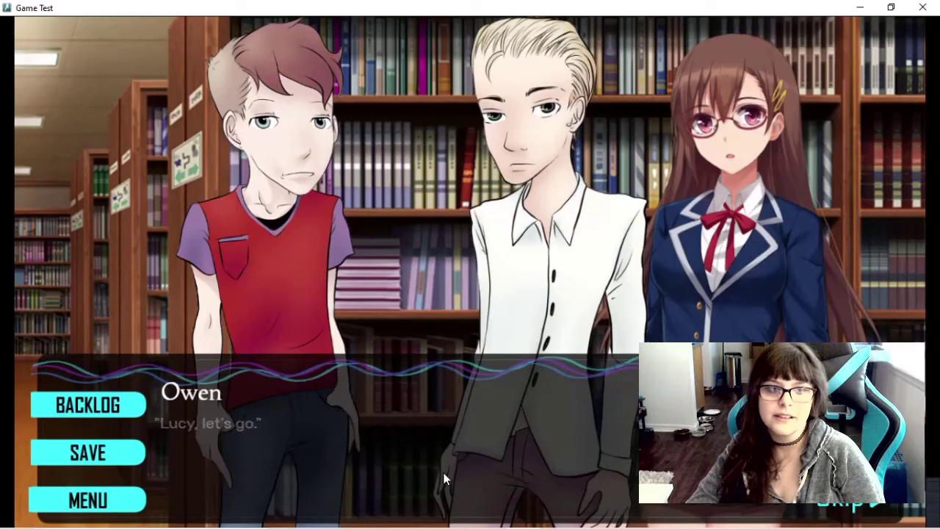
Play the next school day through Owen's confrontation and the school bell narration.
left_click(425, 474)
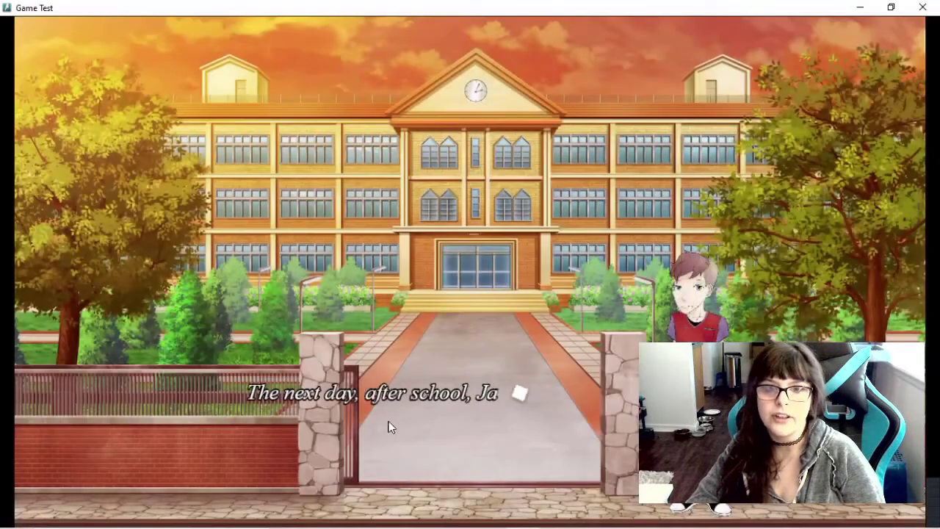
left_click(493, 454)
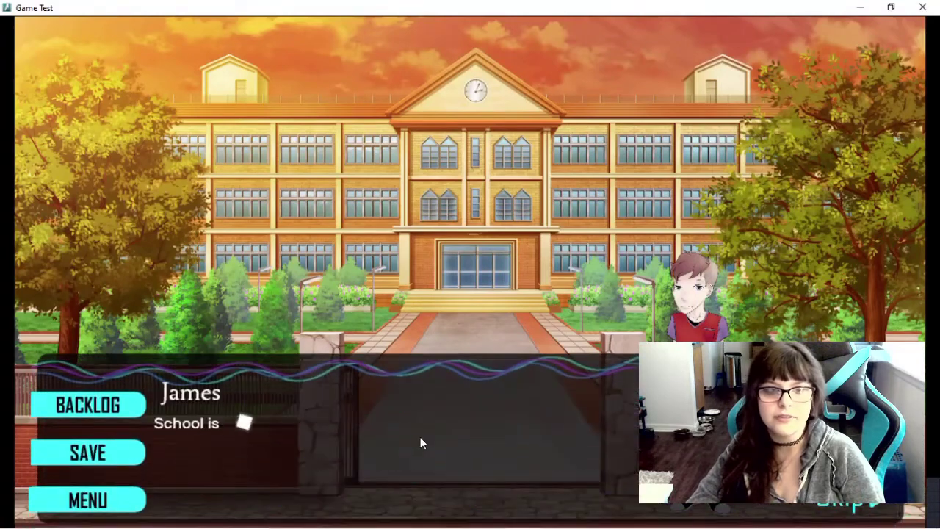
left_click(405, 463)
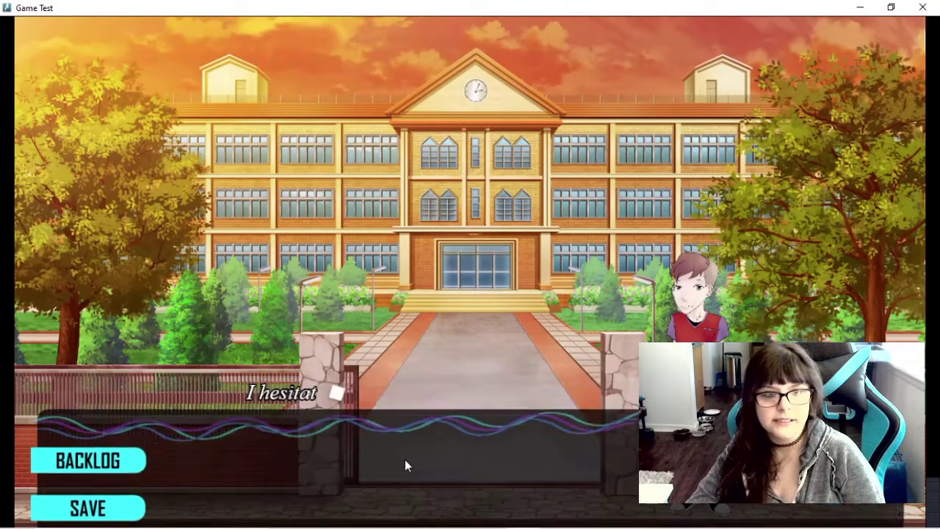
left_click(452, 470)
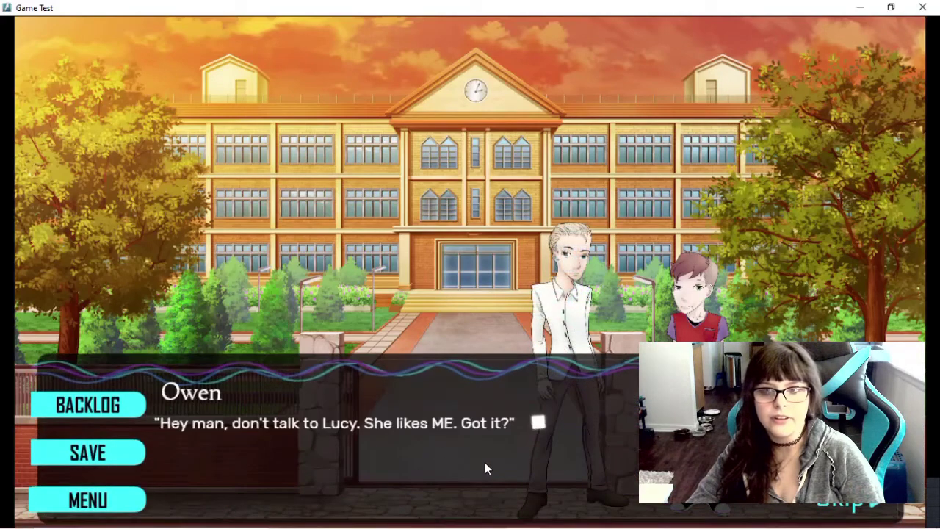
left_click(485, 463)
left_click(453, 466)
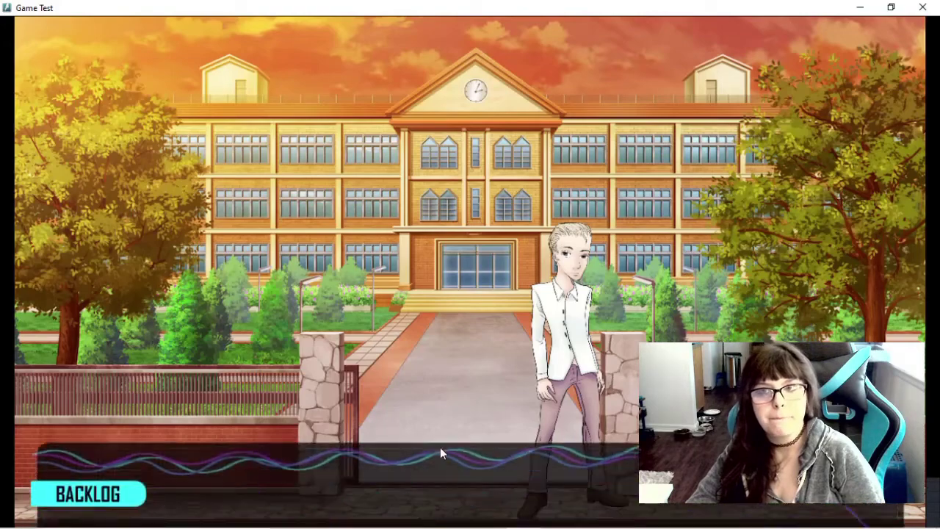
left_click(451, 445)
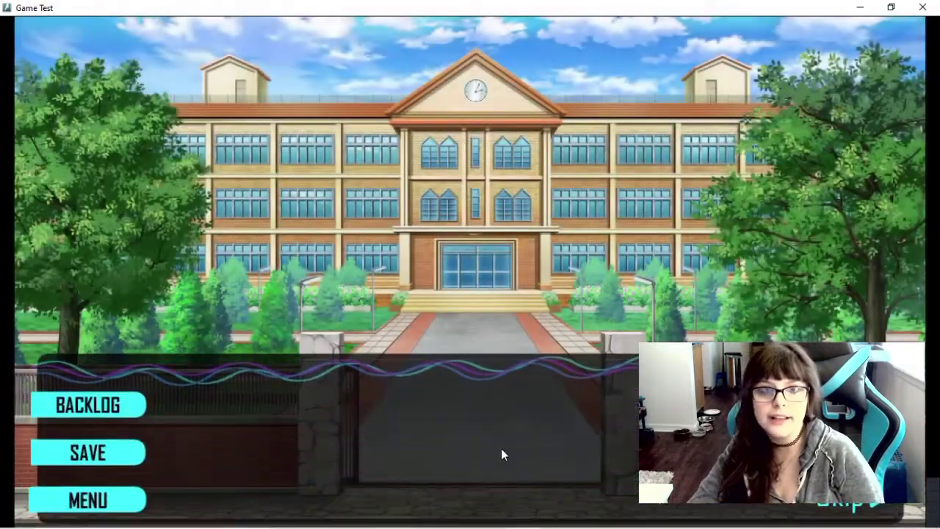
left_click(452, 463)
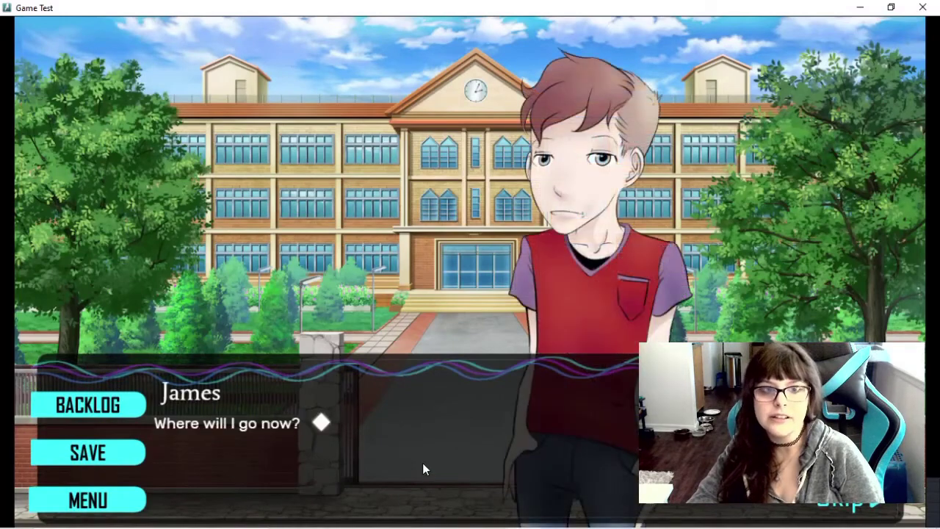
Try Willow's House on the map, get 'Not enough Willow Points!', then visit the Library and return.
left_click(423, 464)
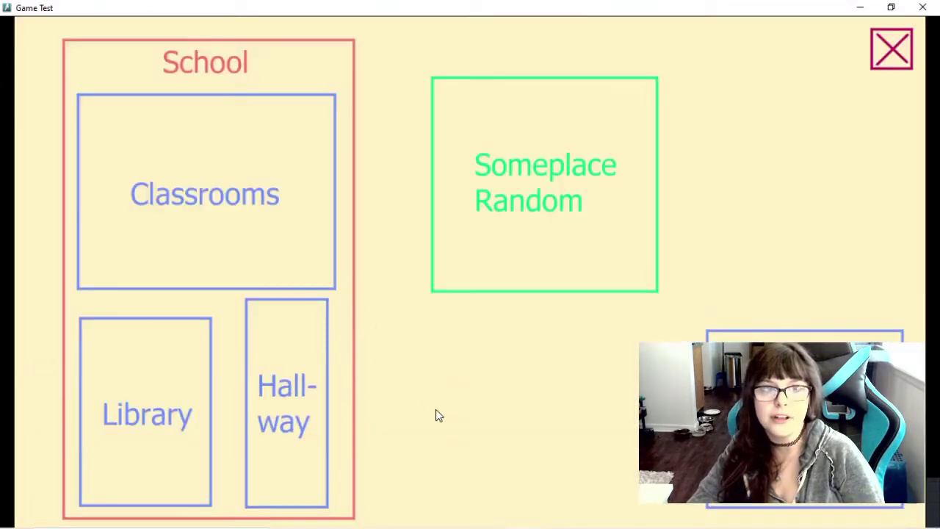
left_click(734, 411)
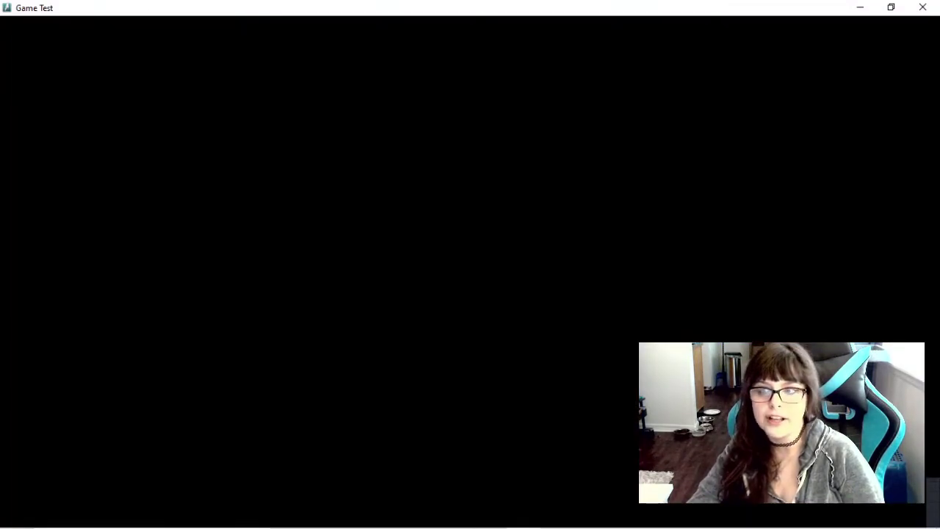
left_click(565, 461)
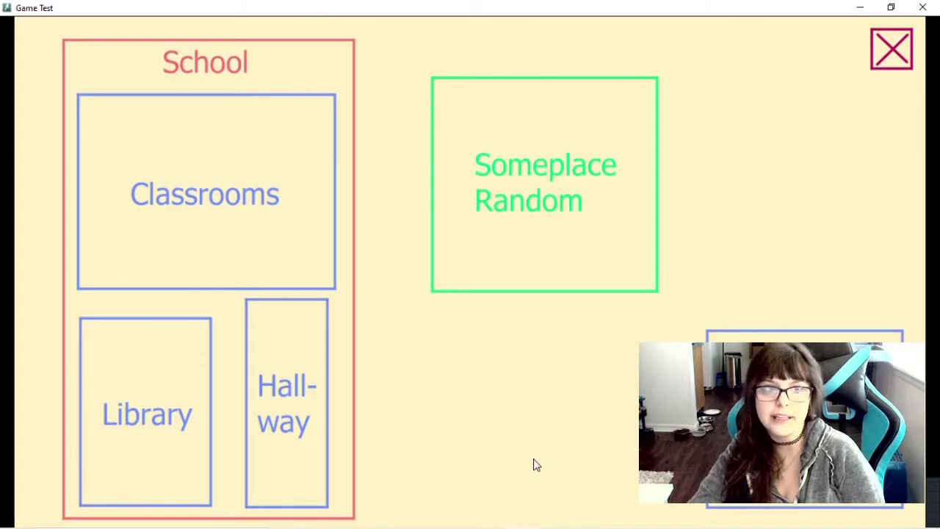
left_click(197, 442)
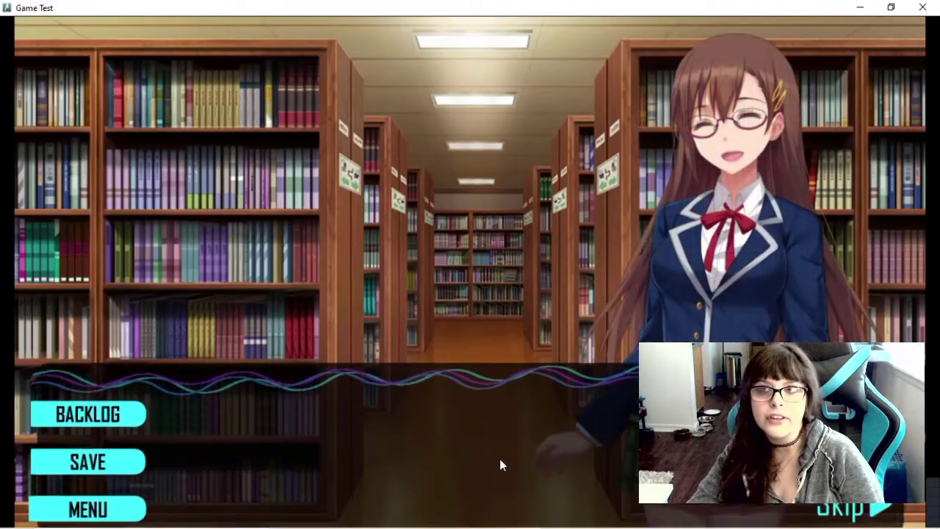
left_click(475, 471)
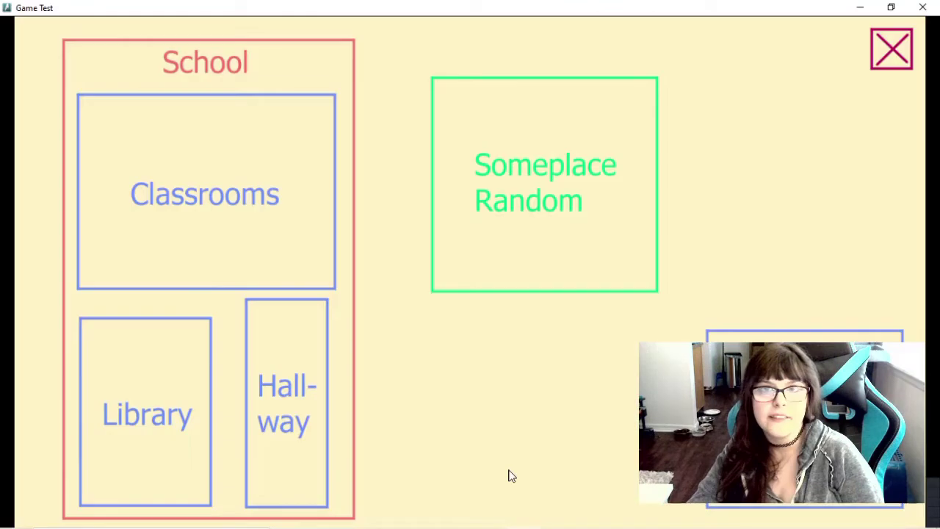